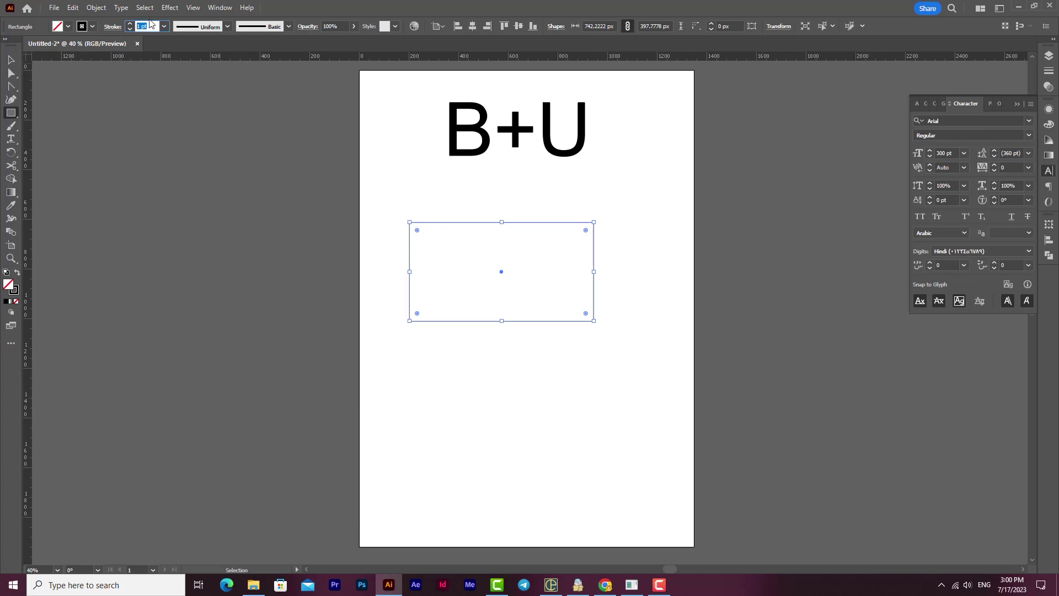
# Step: Set the rectangle's stroke to 70 pt and place a copy directly below it with the edges overlapping
pyautogui.write('0')
pyautogui.press('Return')
pyautogui.click(10, 59)
pyautogui.moveTo(541, 326); pyautogui.dragTo(509, 401)
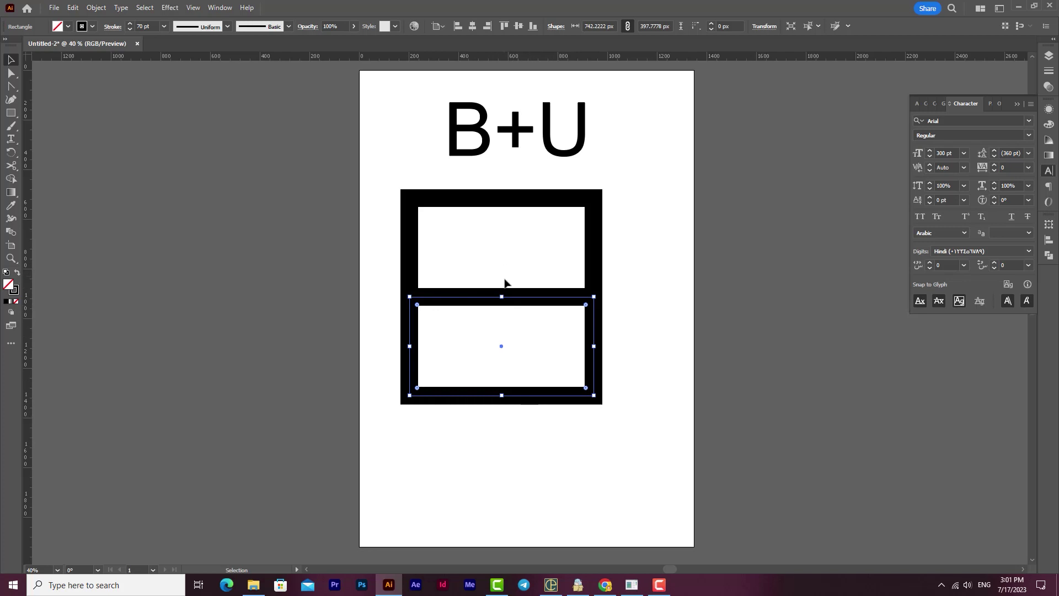
# Step: Widen both stacked rectangles together to about 778 px
pyautogui.moveTo(650, 191); pyautogui.dragTo(524, 423)
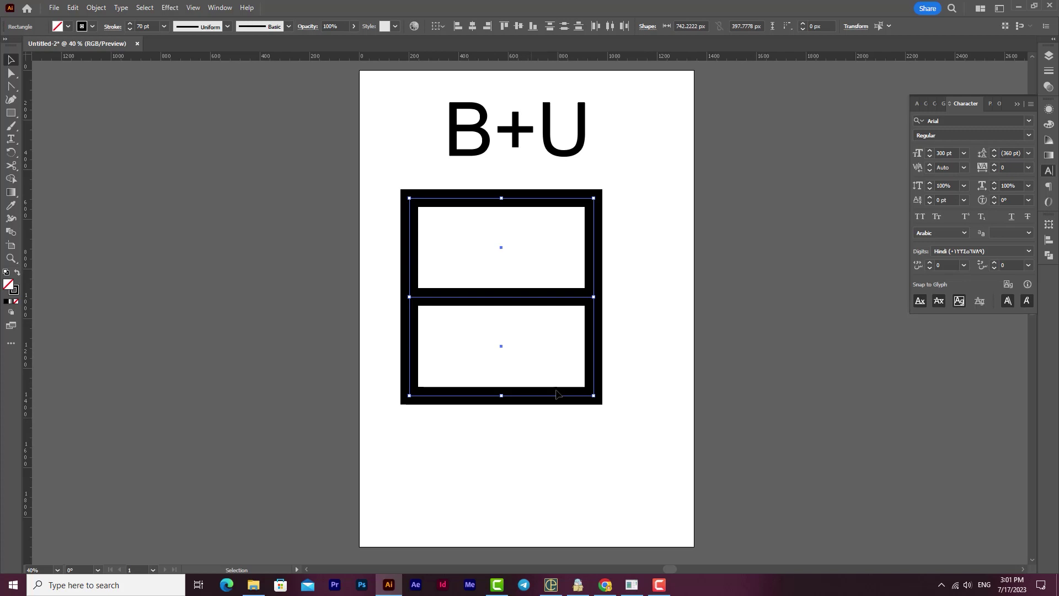
pyautogui.moveTo(595, 297); pyautogui.dragTo(605, 304)
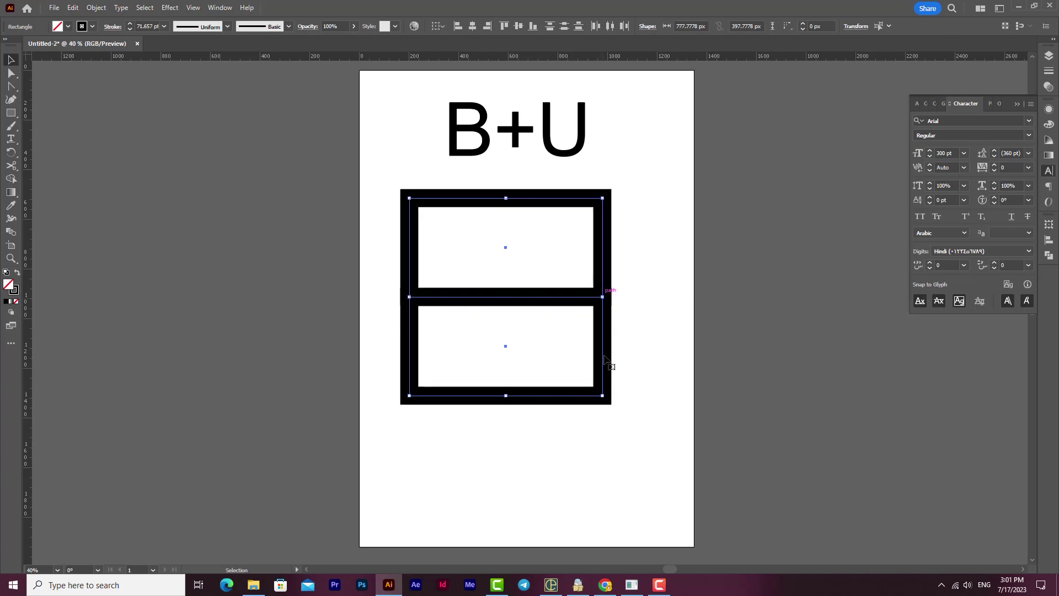
pyautogui.click(621, 208)
# Step: Move the B+U text off the artboard to the empty canvas on its left
pyautogui.moveTo(627, 162); pyautogui.dragTo(596, 207)
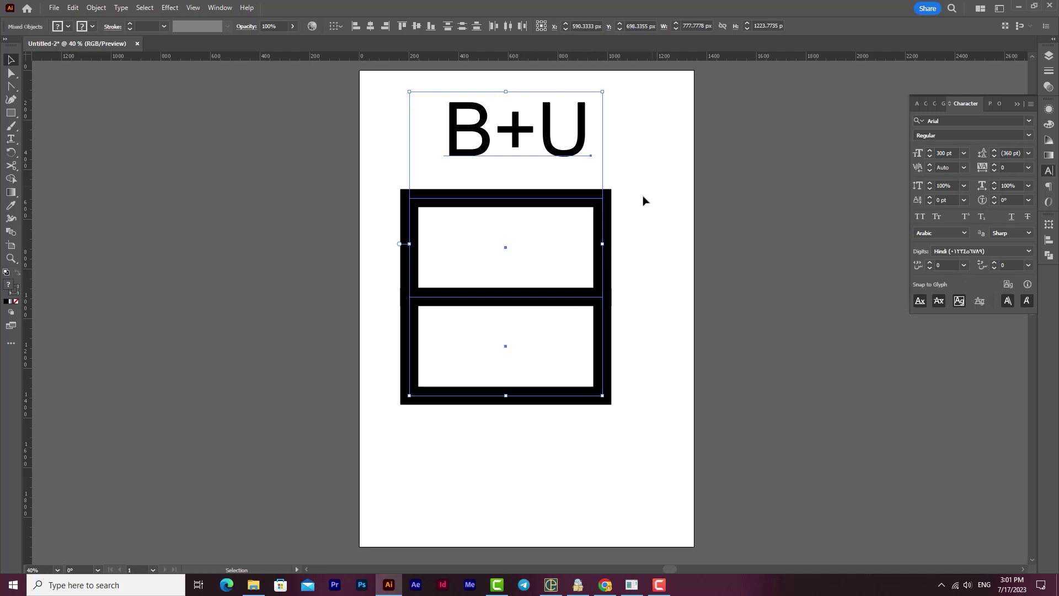
pyautogui.click(650, 212)
pyautogui.moveTo(521, 140); pyautogui.dragTo(271, 130)
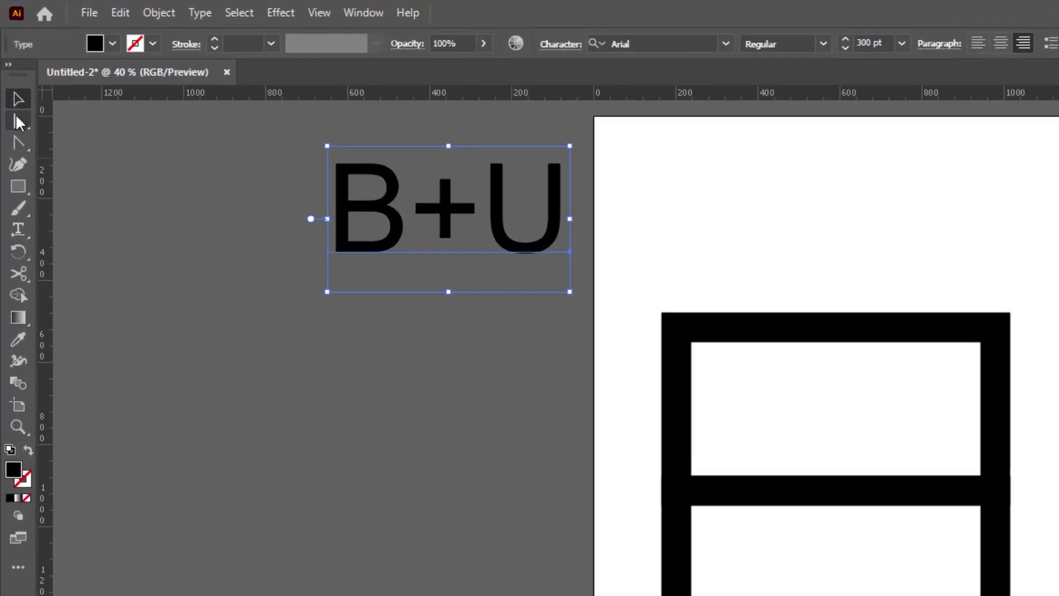
# Step: Round the right-hand corners of both stacked rectangles fully, about 199 px, to form a letter B
pyautogui.click(18, 119)
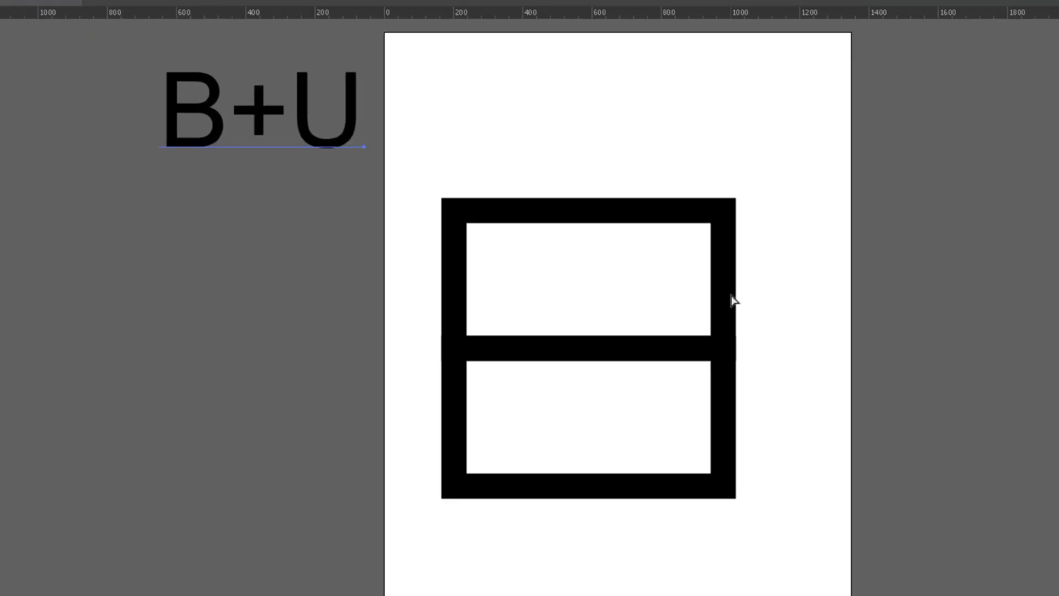
pyautogui.moveTo(804, 160); pyautogui.dragTo(692, 549)
pyautogui.click(599, 284)
pyautogui.keyDown('shift'); pyautogui.click(600, 160); pyautogui.keyUp('shift')
pyautogui.moveTo(587, 172); pyautogui.dragTo(552, 210)
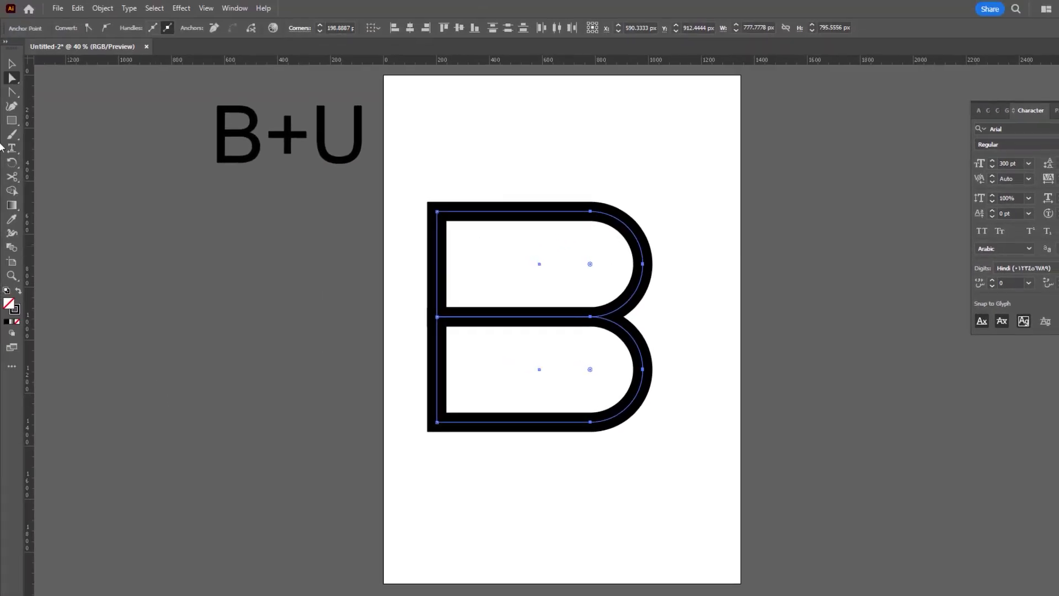
# Step: Widen the two B shapes together to about 868 px and place the B near the artboard's top edge
pyautogui.click(11, 64)
pyautogui.moveTo(591, 313); pyautogui.dragTo(614, 295)
pyautogui.hotkey('ctrl', 'z')
pyautogui.keyDown('shift'); pyautogui.click(588, 316); pyautogui.keyUp('shift')
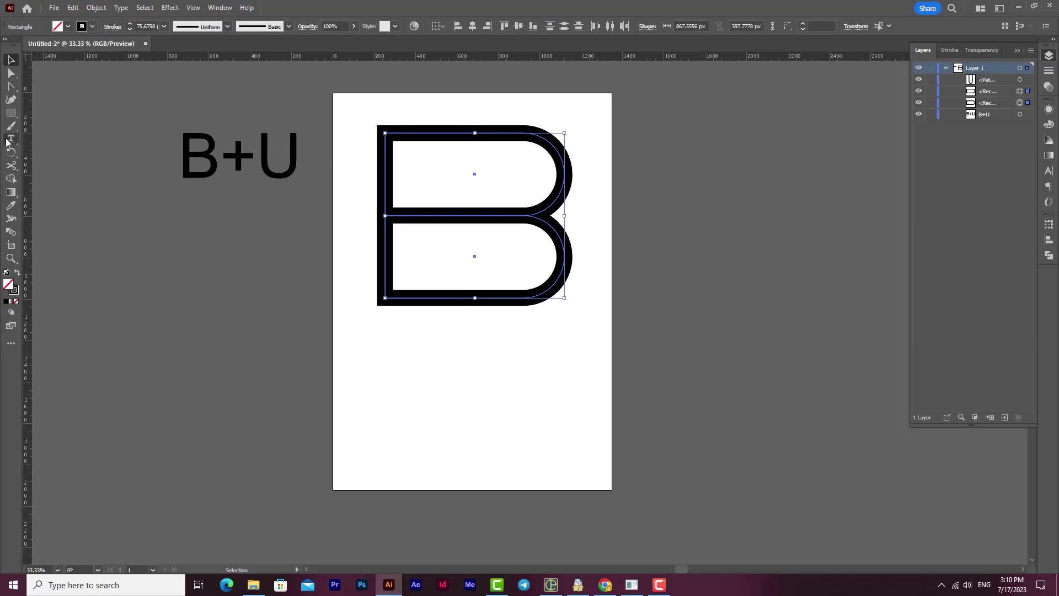
# Step: Draw a rectangle about 616 by 1077 px below the B and round its lower corners fully, about 308 px
pyautogui.press('m')
pyautogui.moveTo(391, 328)
pyautogui.mouseDown()
pyautogui.moveTo(512, 453)
pyautogui.moveTo(499, 513)
pyautogui.moveTo(519, 549)
pyautogui.mouseUp()
pyautogui.press('a')
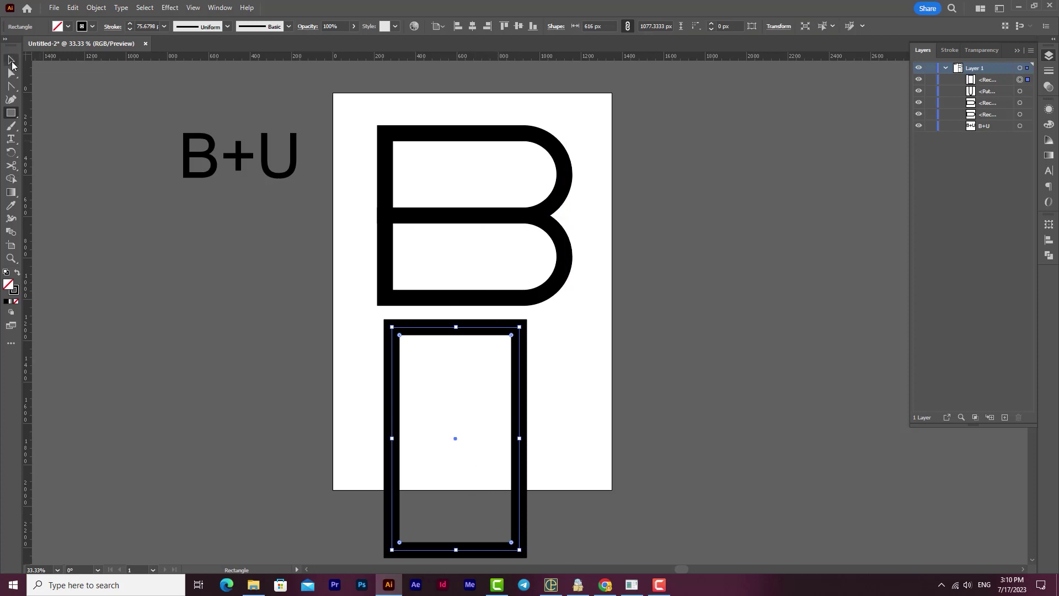
pyautogui.scroll(-2, 376, 387)
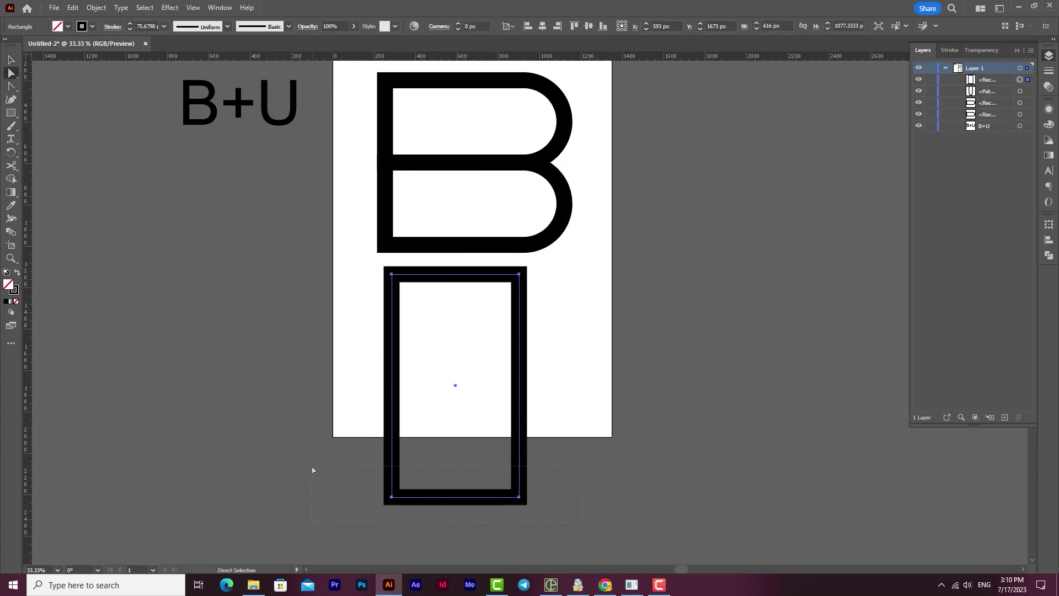
pyautogui.click(516, 490)
pyautogui.moveTo(511, 491); pyautogui.dragTo(494, 227)
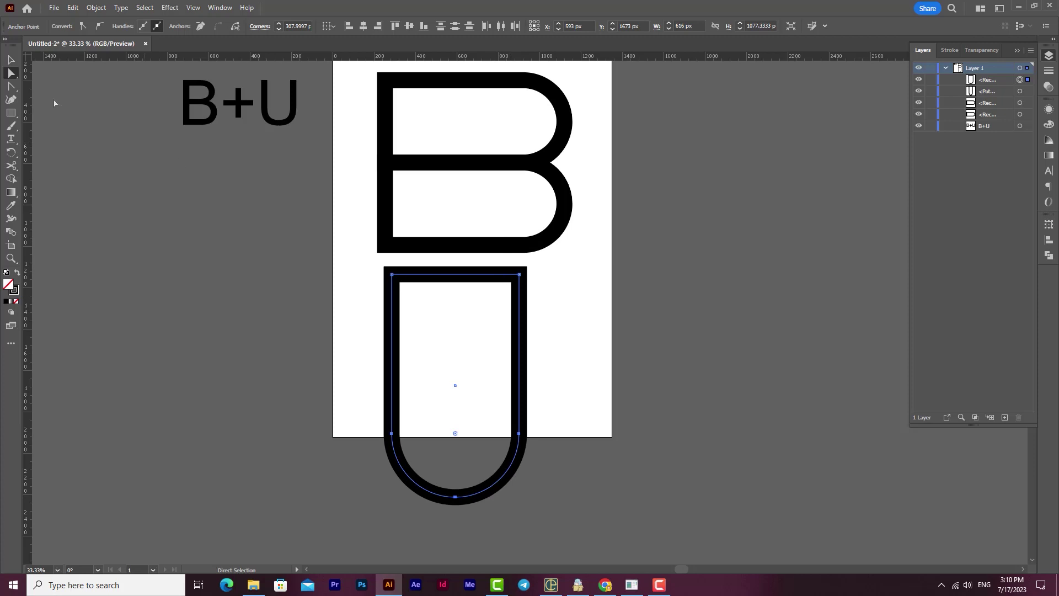
# Step: Cut the rounded rectangle at its two upper corners with Scissors and delete the top segment to form an open U
pyautogui.click(11, 57)
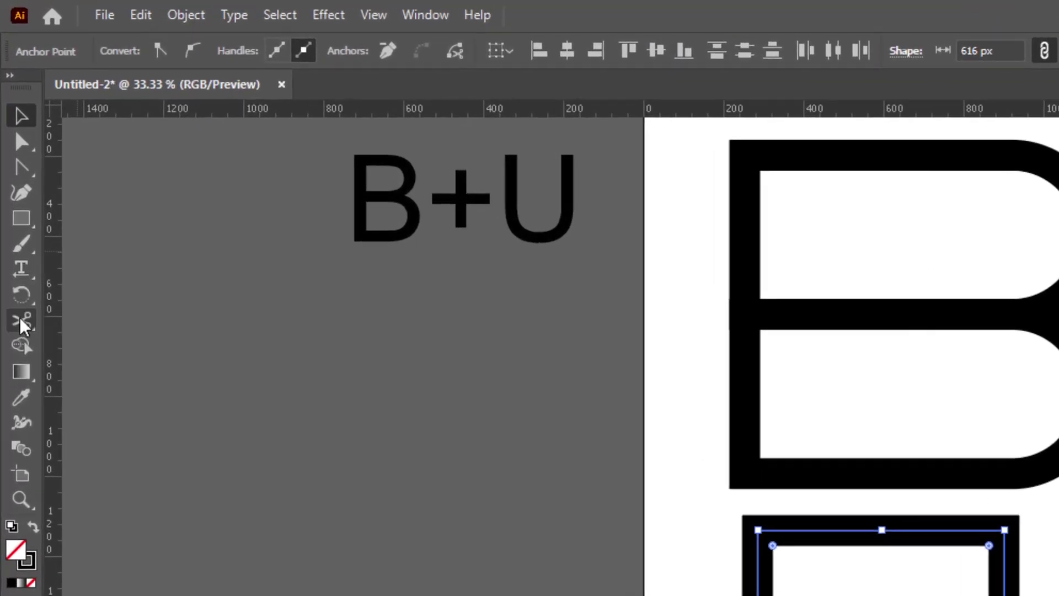
pyautogui.click(20, 320)
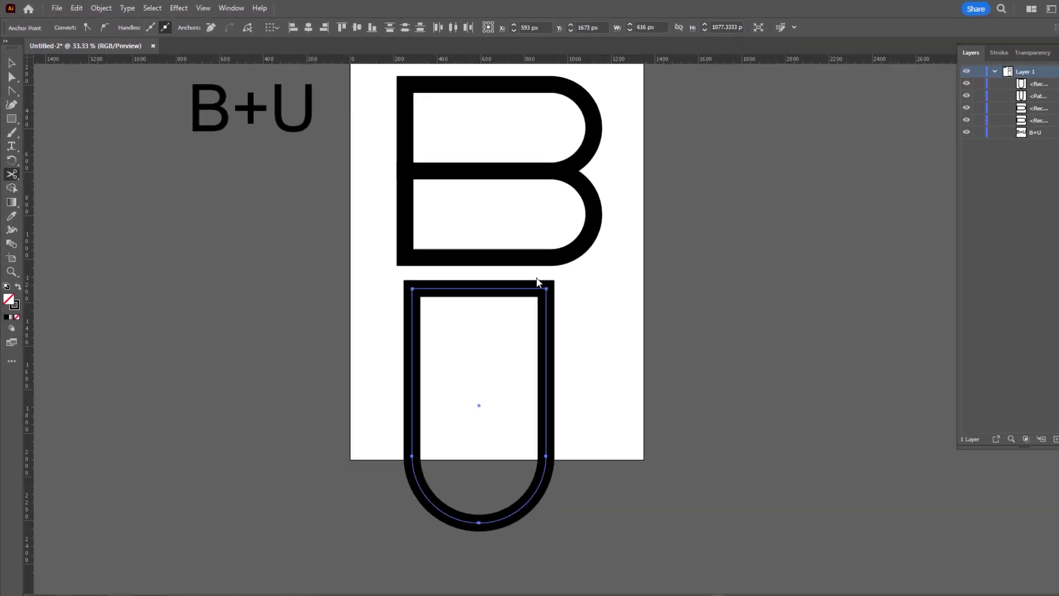
pyautogui.scroll(4, 538, 282)
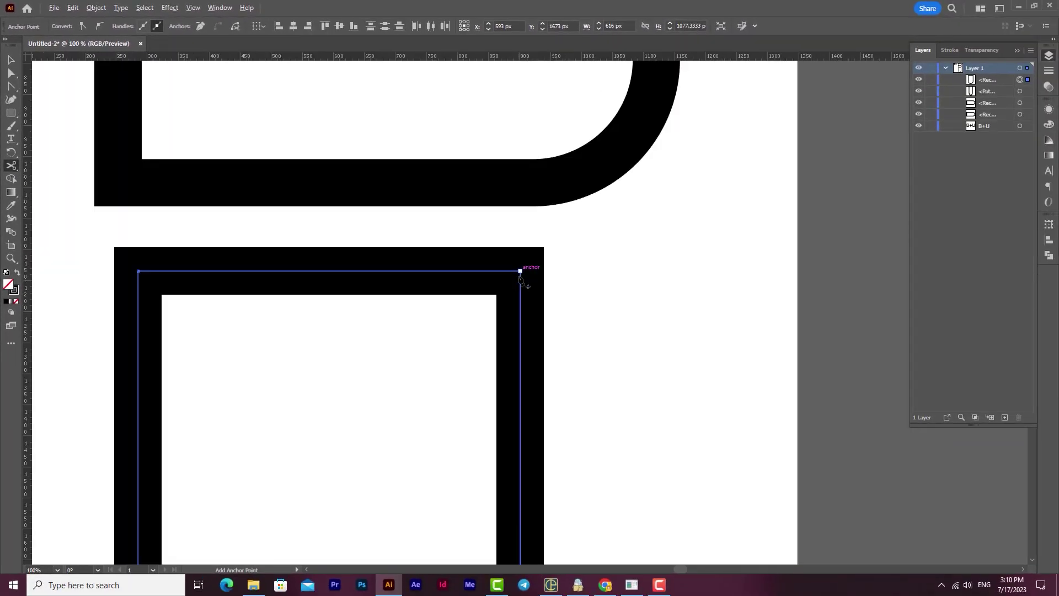
pyautogui.click(521, 267)
pyautogui.moveTo(469, 298); pyautogui.dragTo(794, 300)
pyautogui.click(272, 270)
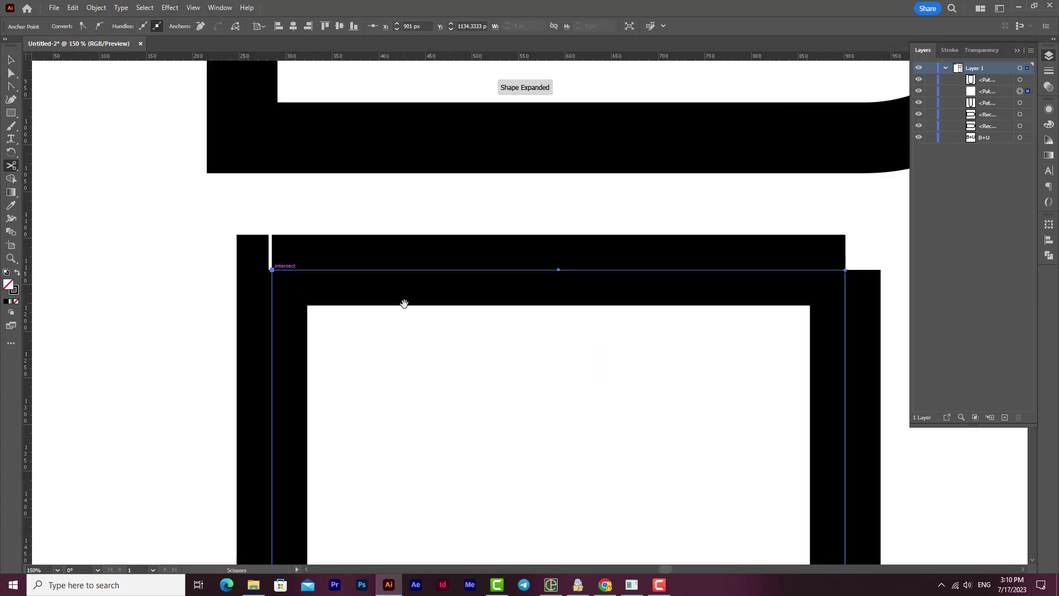
pyautogui.press('Delete')
# Step: Move the U up so that it overlaps the B
pyautogui.click(7, 60)
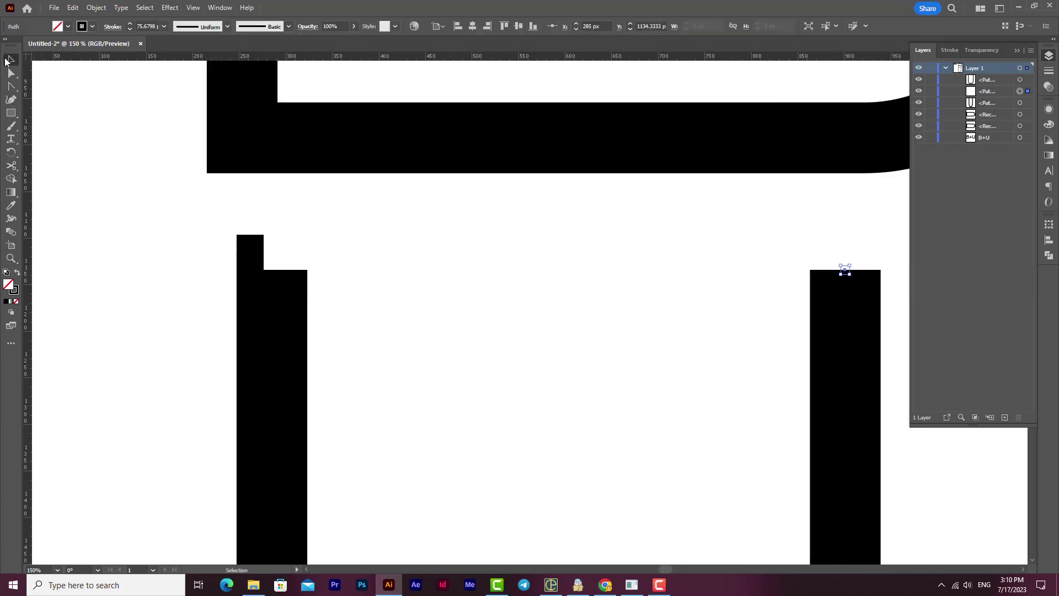
pyautogui.scroll(-6, 638, 324)
pyautogui.moveTo(660, 374); pyautogui.dragTo(654, 266)
pyautogui.scroll(2, 657, 276)
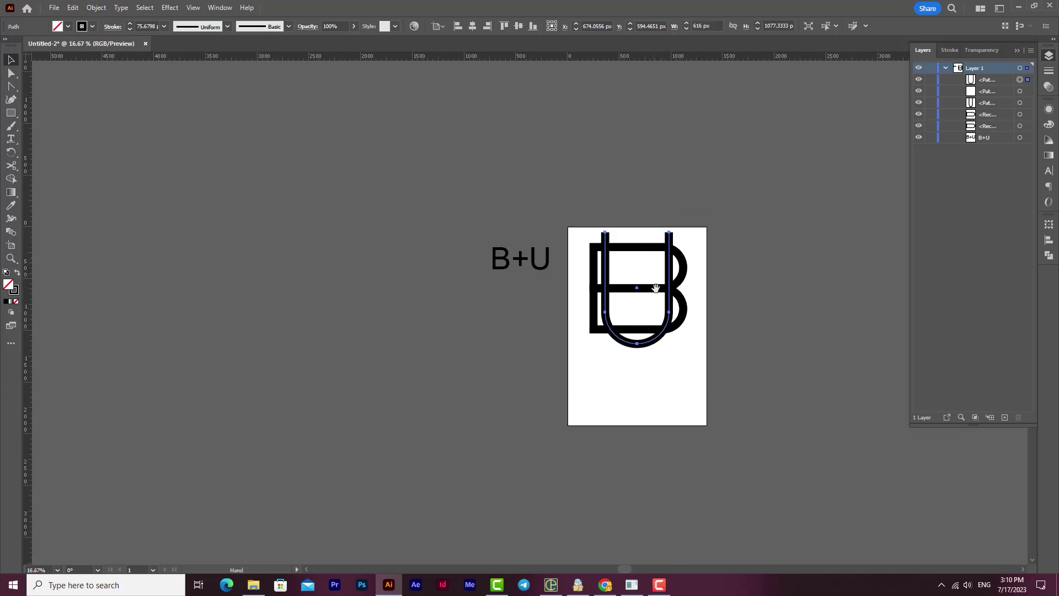
pyautogui.scroll(1, 659, 300)
pyautogui.press('super')
pyautogui.click(708, 326)
pyautogui.scroll(2, 658, 329)
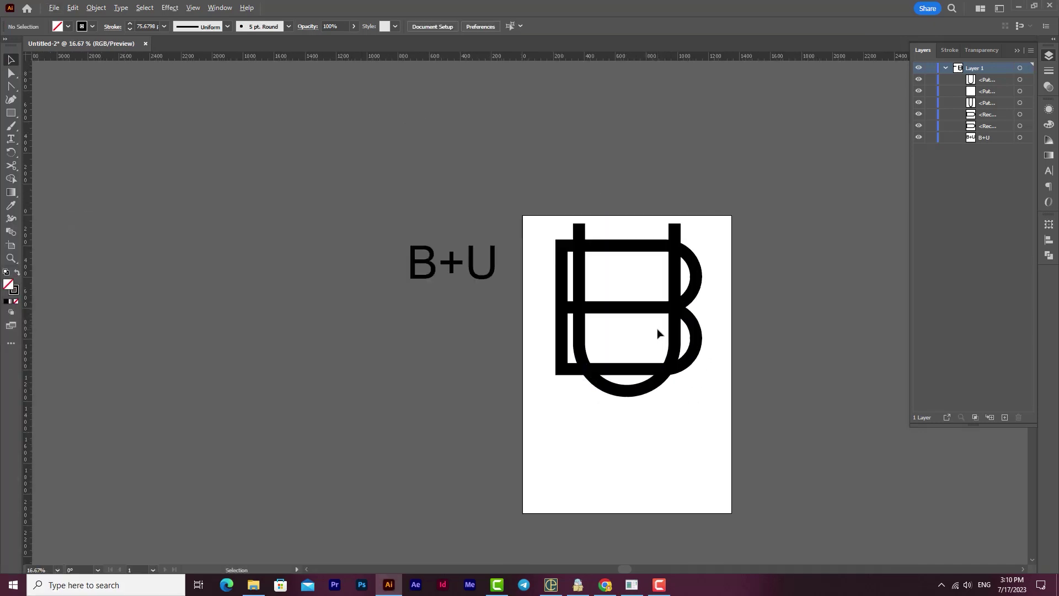
# Step: Move the overlapping B and U together down toward the middle of the artboard
pyautogui.press('space')
pyautogui.moveTo(653, 344); pyautogui.dragTo(537, 270)
pyautogui.moveTo(537, 206); pyautogui.dragTo(369, 342)
pyautogui.moveTo(524, 307); pyautogui.dragTo(533, 366)
pyautogui.click(705, 335)
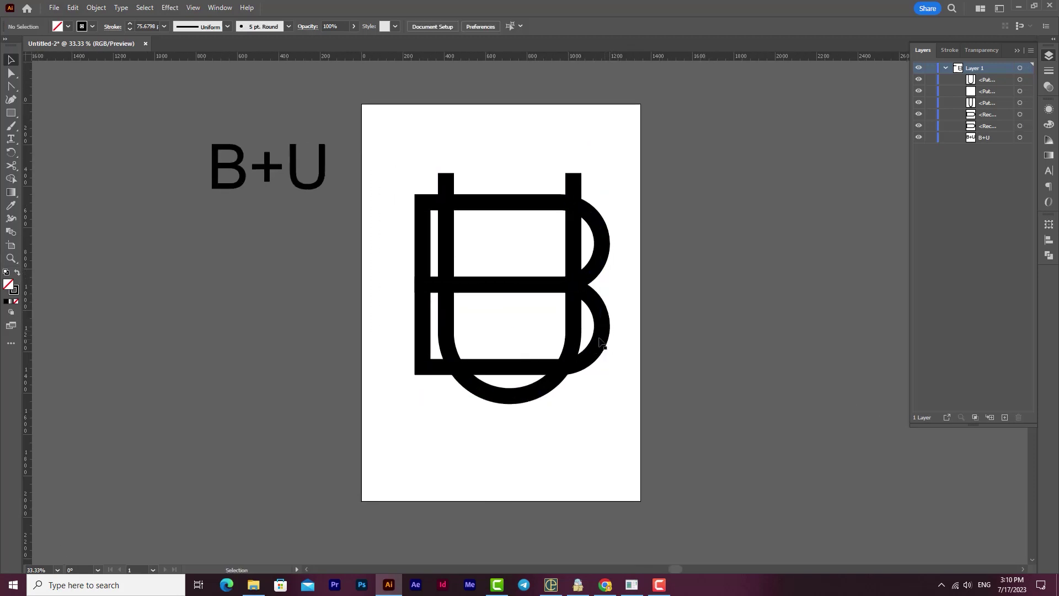
# Step: Widen the two B shapes on both sides to about 932 px, so the B extends past the U
pyautogui.click(594, 302)
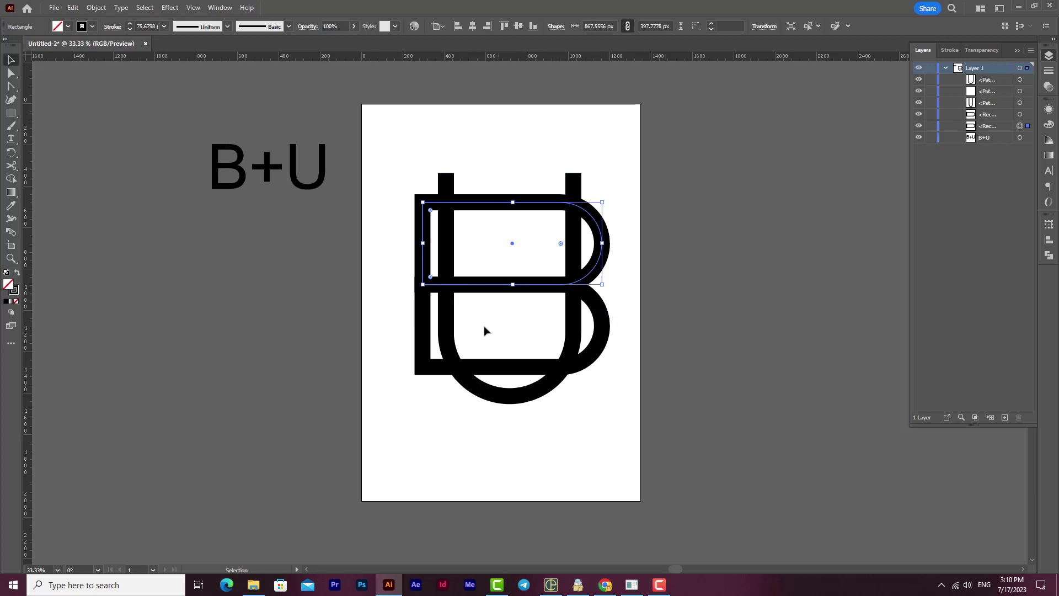
pyautogui.keyDown('shift'); pyautogui.click(435, 329); pyautogui.keyUp('shift')
pyautogui.moveTo(422, 284); pyautogui.dragTo(409, 285)
pyautogui.moveTo(602, 285); pyautogui.dragTo(611, 285)
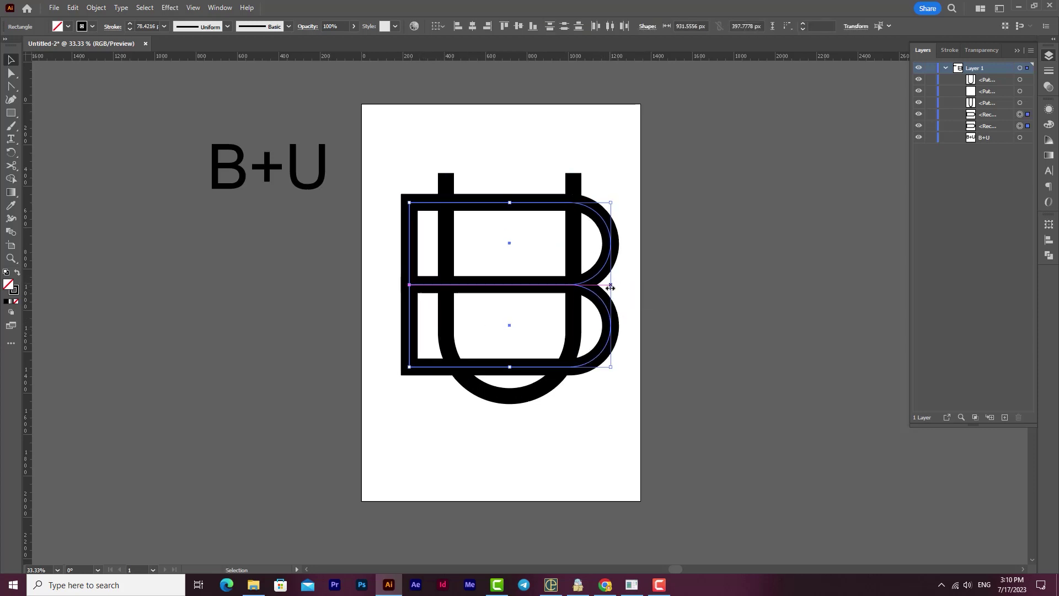
# Step: Stretch the U downward to about 1235 px tall and nudge it slightly left within the B
pyautogui.click(514, 397)
pyautogui.moveTo(508, 401); pyautogui.dragTo(504, 431)
pyautogui.press('Left')
pyautogui.press('Left')
pyautogui.press('Left')
pyautogui.press('Left')
pyautogui.press('Left')
pyautogui.press('Left')
pyautogui.press('Left')
pyautogui.press('Left')
pyautogui.press('Left')
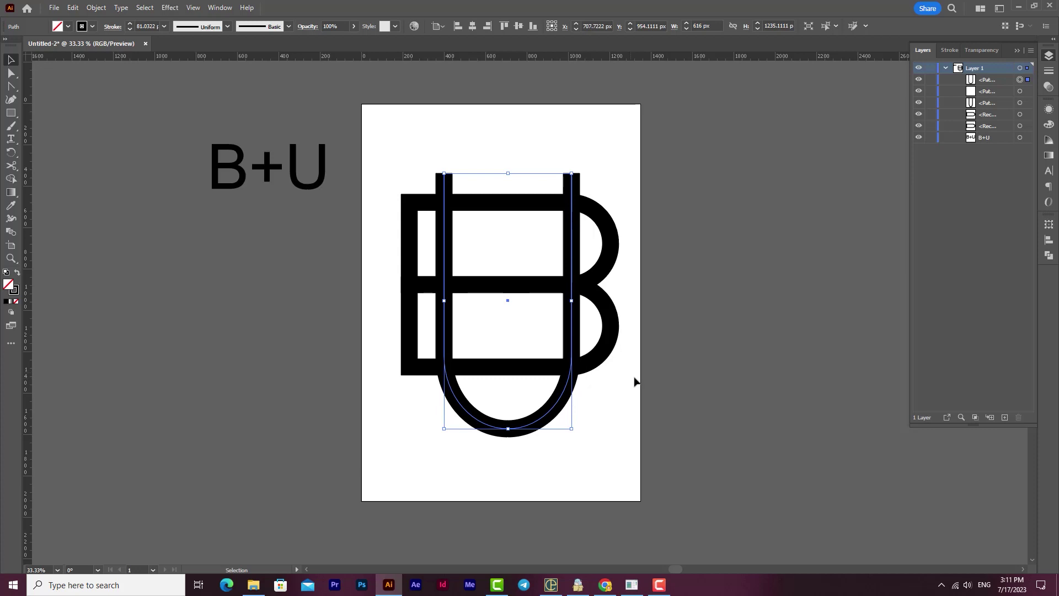
pyautogui.click(615, 412)
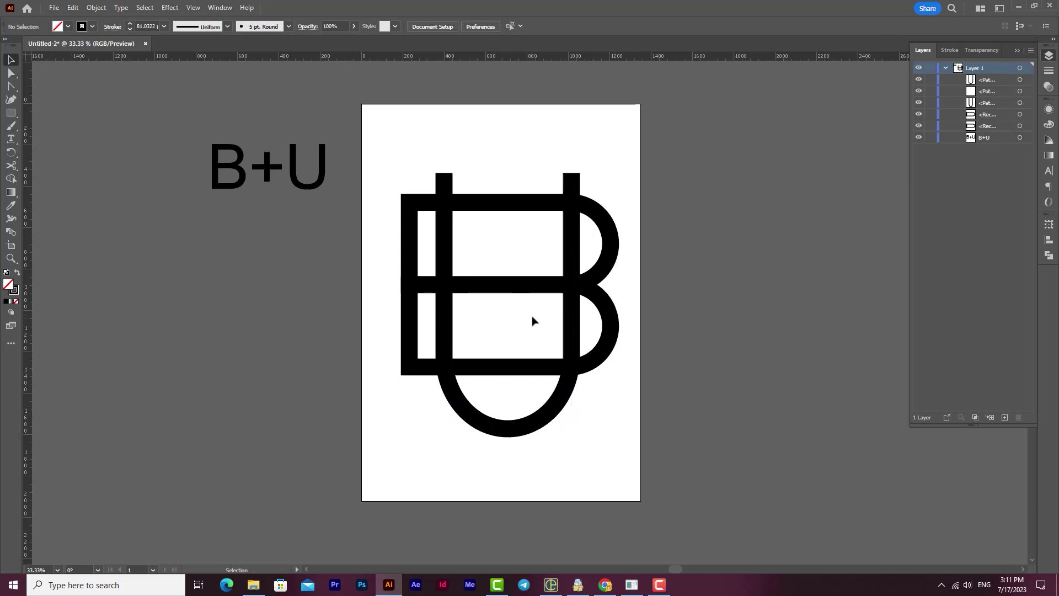
# Step: Draw a rectangle about 39 by 176 px across the B's top bar beside the U's left stem, filled without a stroke
pyautogui.hotkey('ctrl', '=')
pyautogui.scroll(-1, 534, 320)
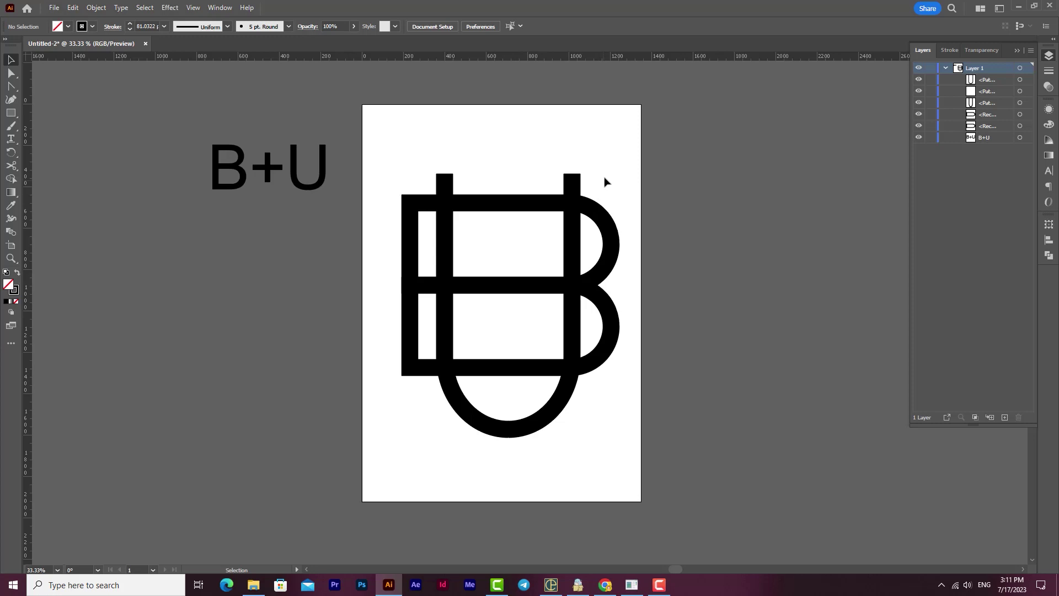
pyautogui.scroll(2, 439, 212)
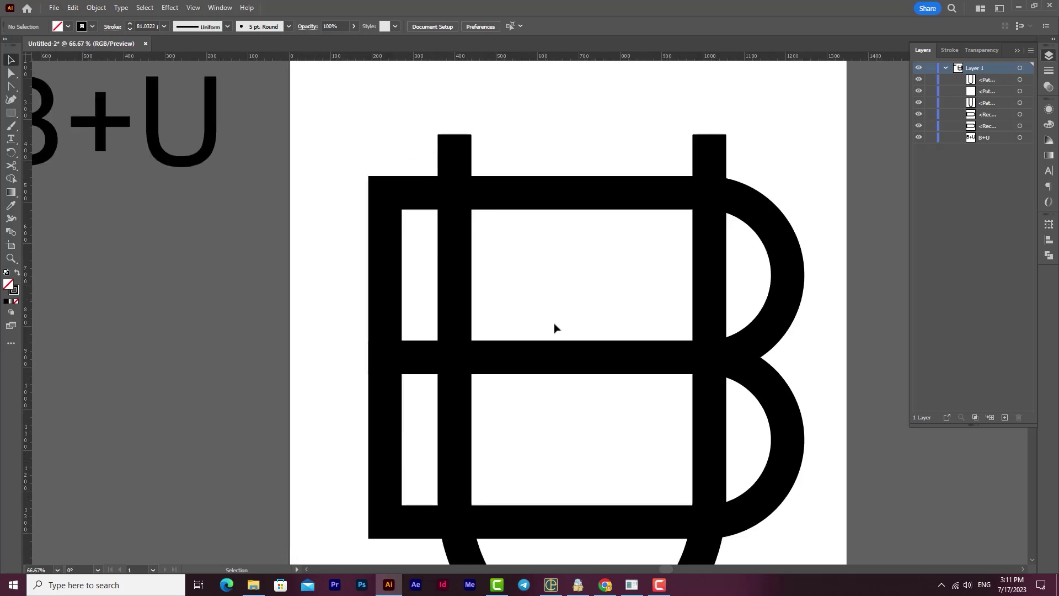
pyautogui.scroll(-1, 550, 322)
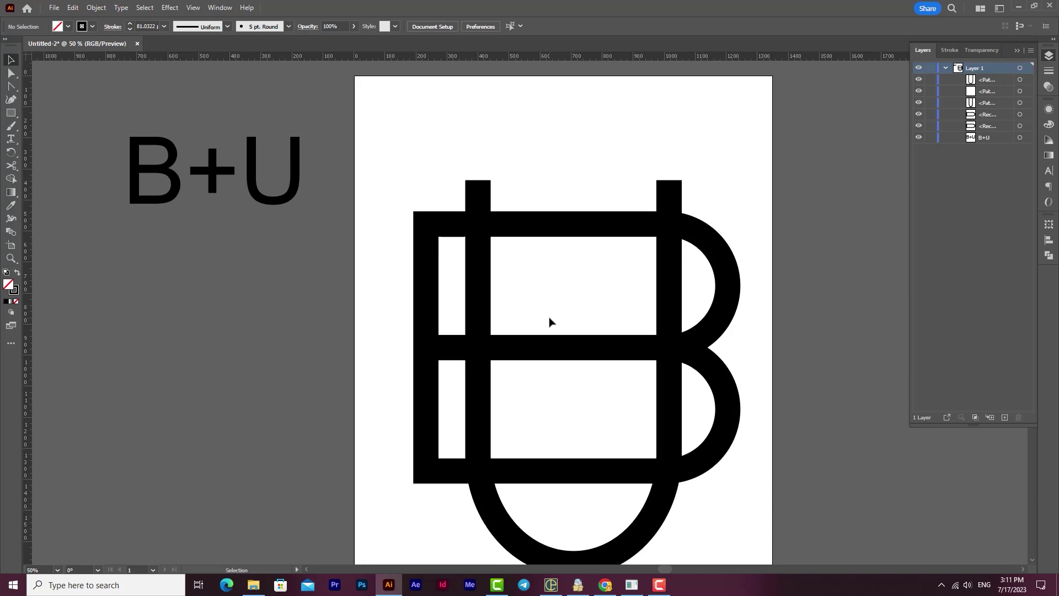
pyautogui.moveTo(615, 379); pyautogui.dragTo(562, 360)
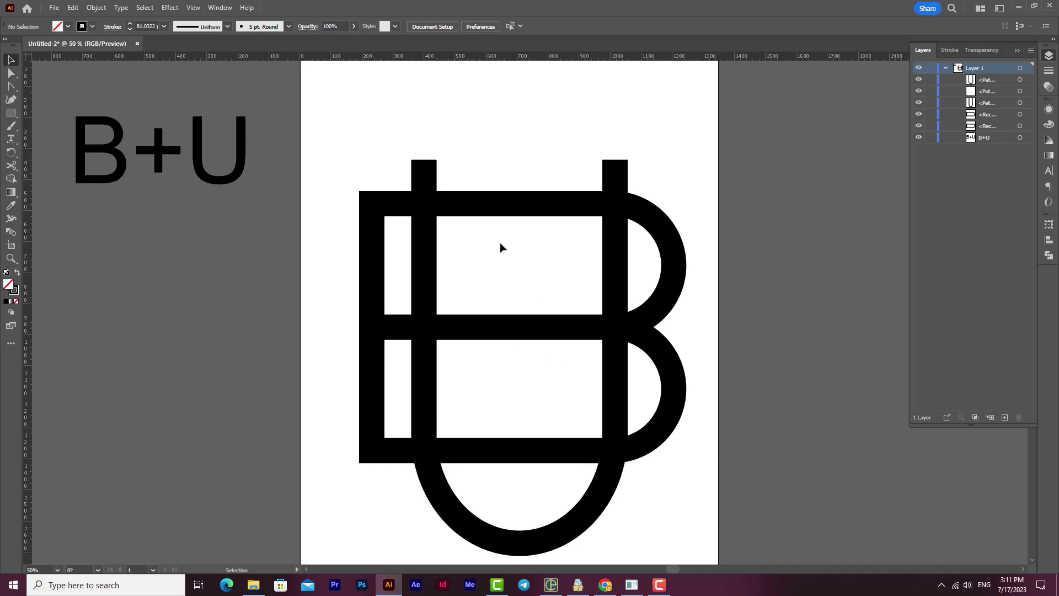
pyautogui.click(10, 112)
pyautogui.moveTo(410, 179); pyautogui.dragTo(398, 233)
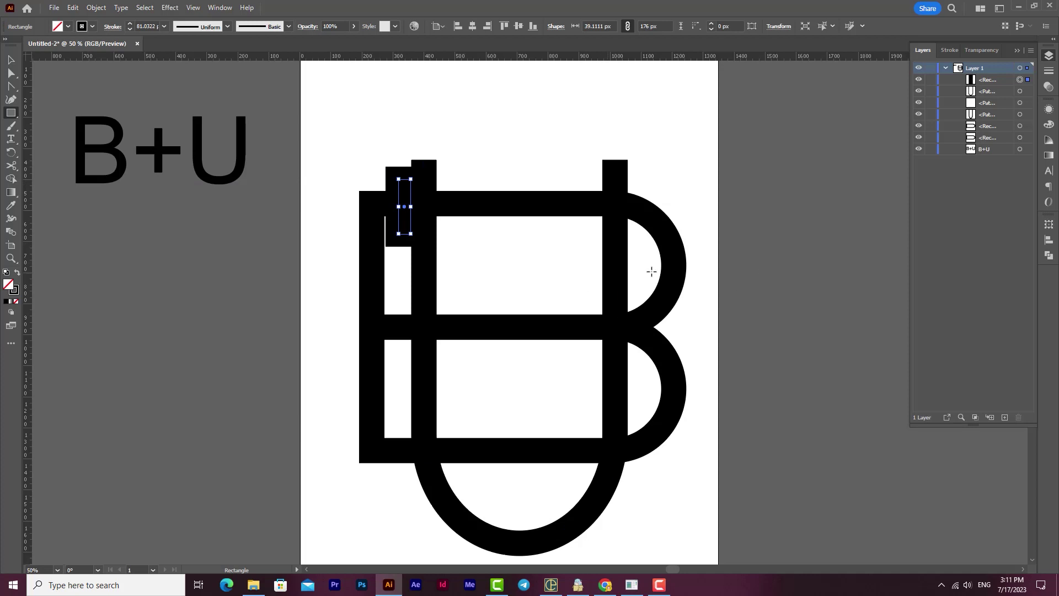
pyautogui.hotkey('shift', 'x')
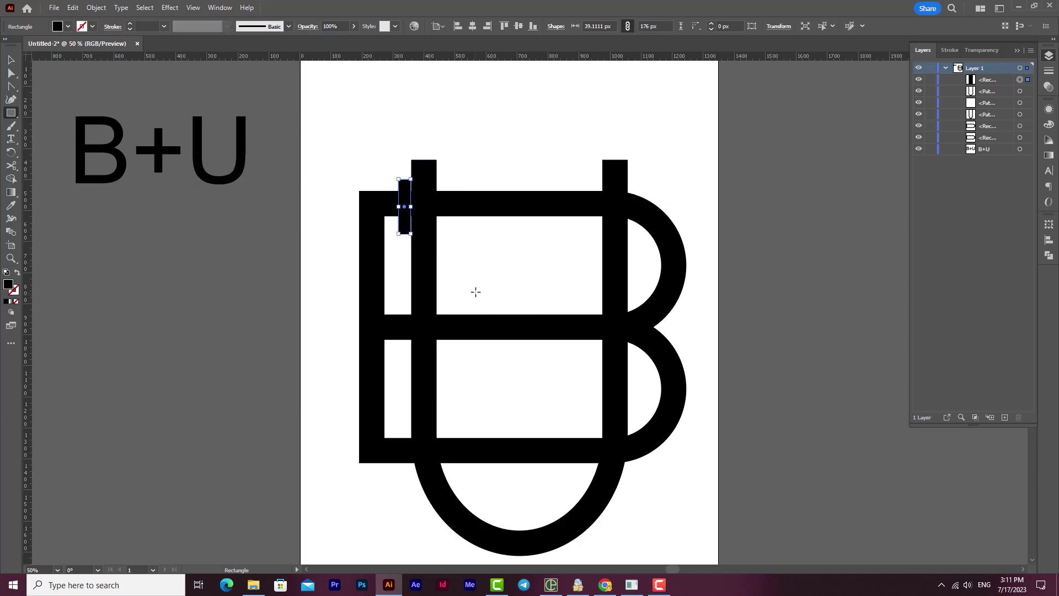
# Step: Set the small rectangle's fill to red, ff0000
pyautogui.scroll(2, 405, 209)
pyautogui.click(11, 59)
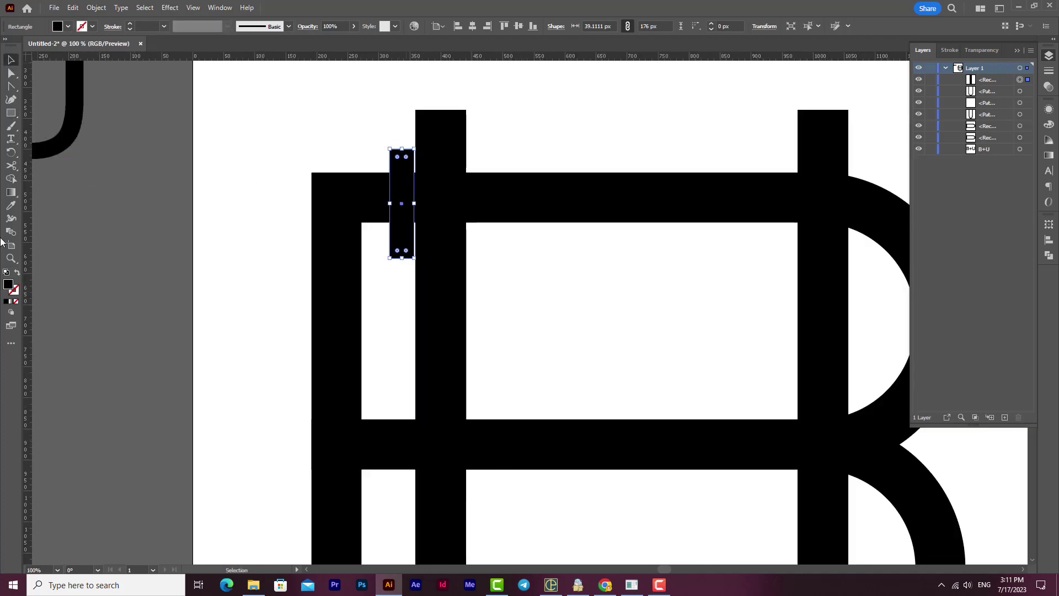
pyautogui.doubleClick(9, 284)
pyautogui.moveTo(849, 193); pyautogui.dragTo(906, 180)
pyautogui.click(1000, 184)
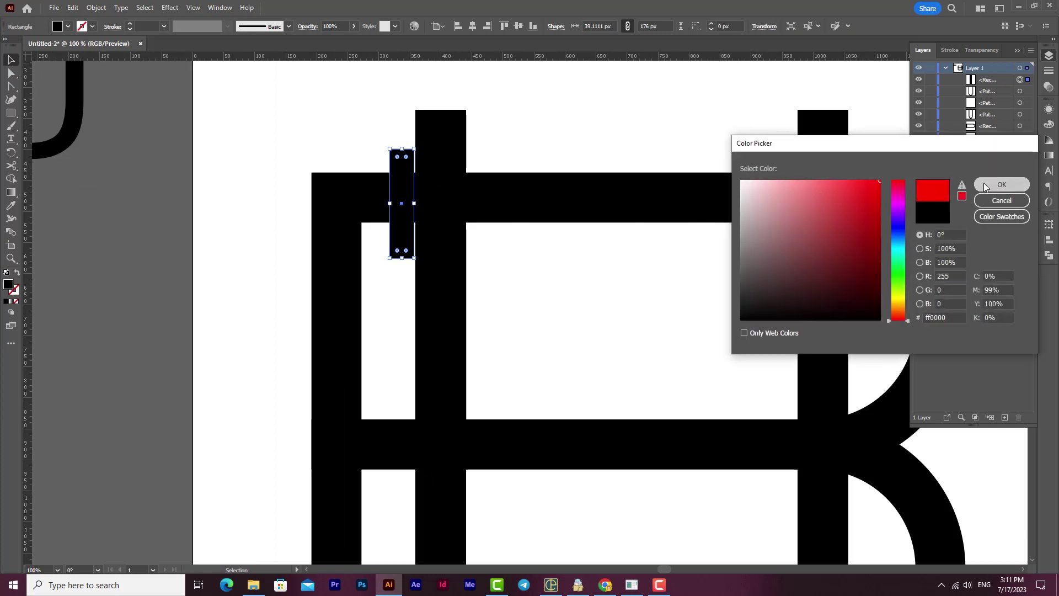
# Step: Widen the red rectangle to about 50 px and fit its right edge against the U's left stem
pyautogui.moveTo(414, 204); pyautogui.dragTo(425, 208)
pyautogui.scroll(2, 411, 204)
pyautogui.scroll(1, 413, 207)
pyautogui.moveTo(348, 205); pyautogui.dragTo(334, 205)
pyautogui.moveTo(361, 259); pyautogui.dragTo(373, 273)
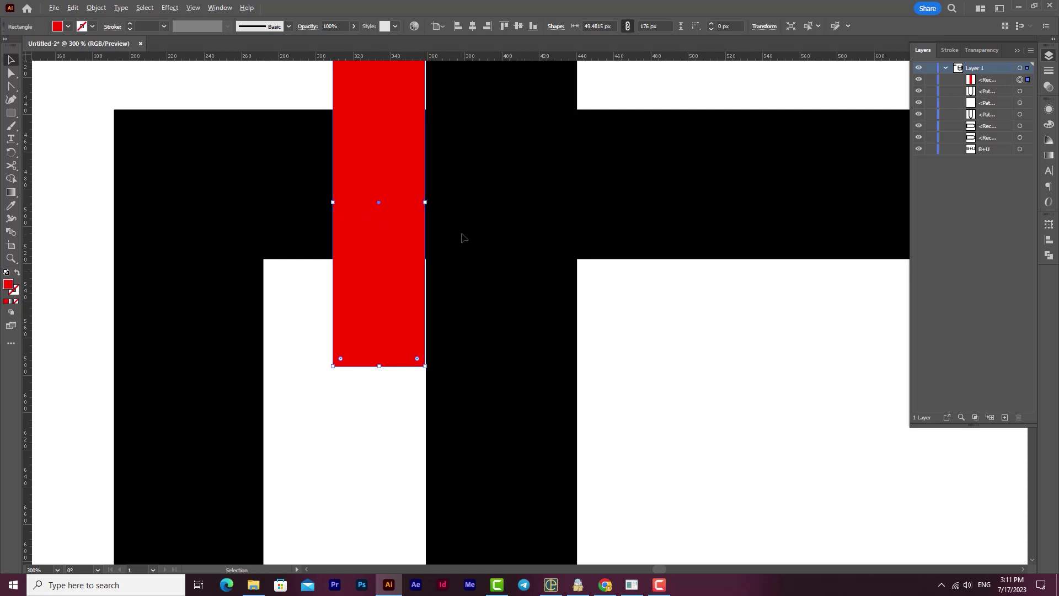
pyautogui.scroll(2, 465, 237)
pyautogui.moveTo(386, 174); pyautogui.dragTo(389, 174)
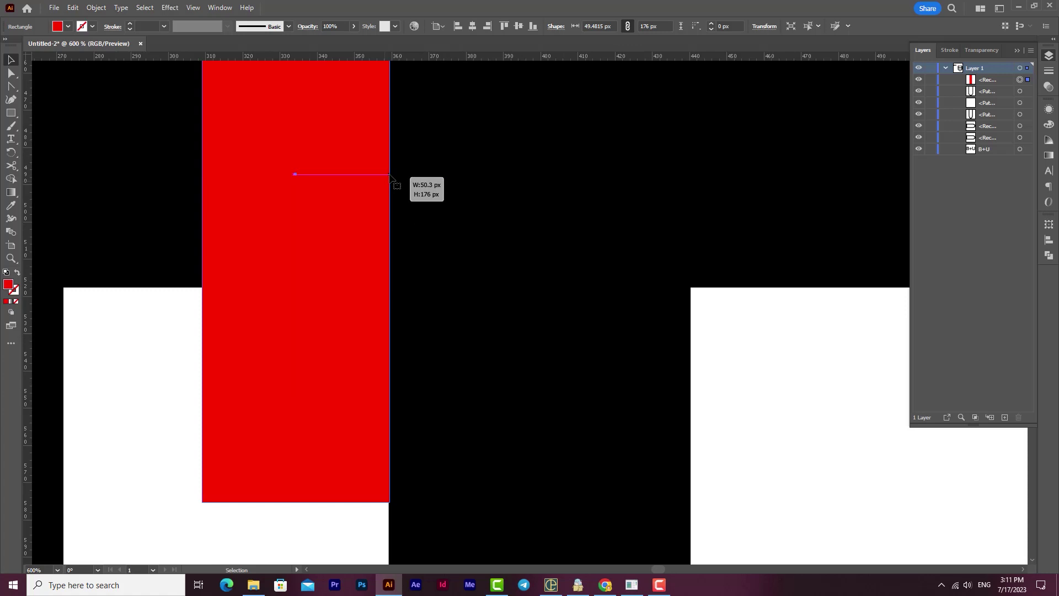
pyautogui.scroll(-5, 343, 307)
pyautogui.scroll(-1, 341, 309)
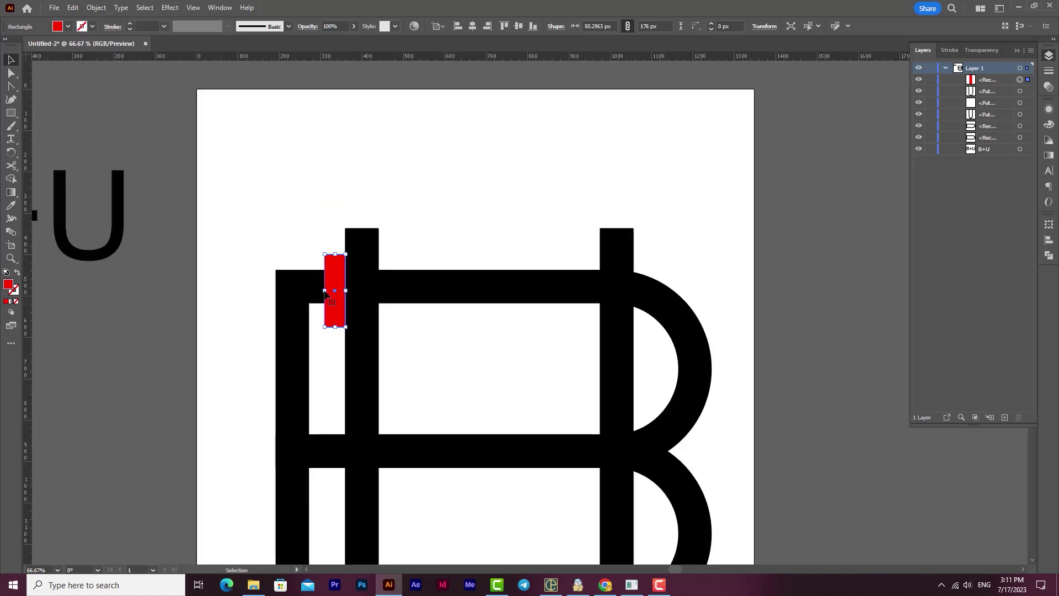
pyautogui.moveTo(390, 388); pyautogui.dragTo(437, 257)
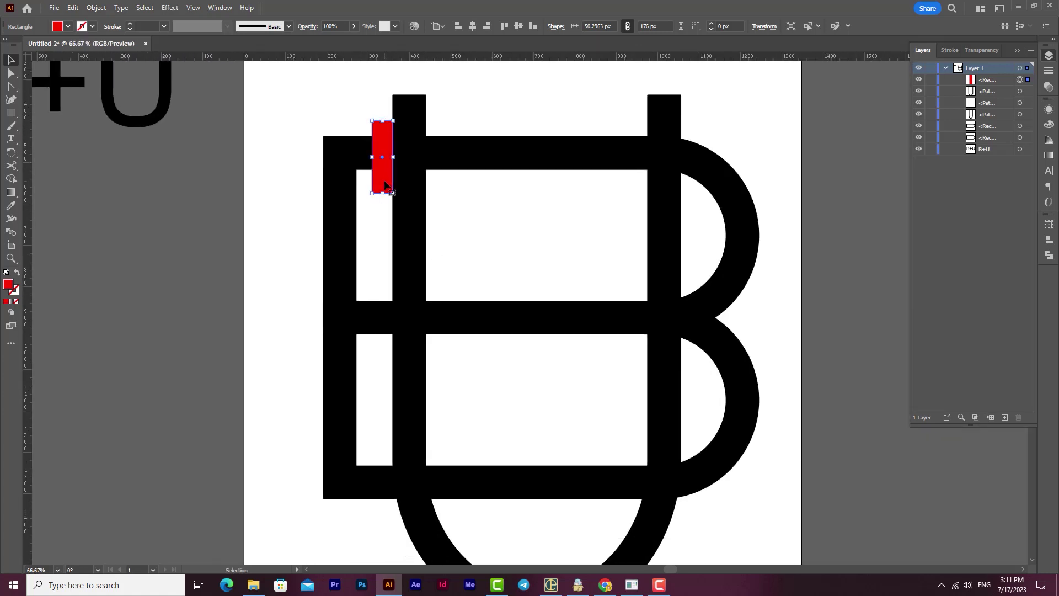
# Step: Copy the red rectangle to the other side of the U's left stem, and place a 90°-rotated copy of the pair around the B's middle bar
pyautogui.moveTo(386, 185); pyautogui.dragTo(439, 183)
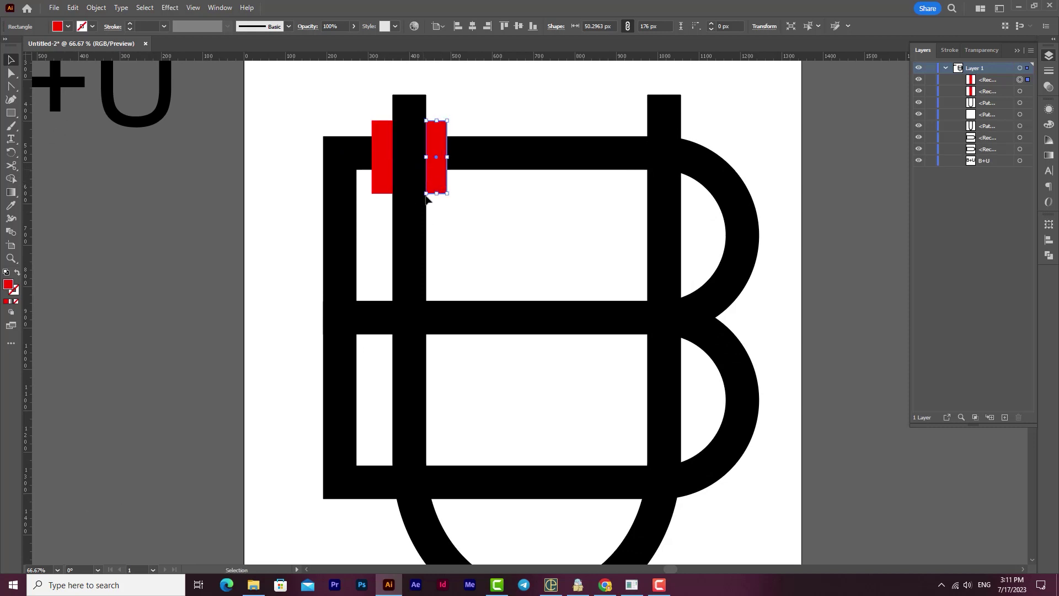
pyautogui.keyDown('shift'); pyautogui.click(385, 192); pyautogui.keyUp('shift')
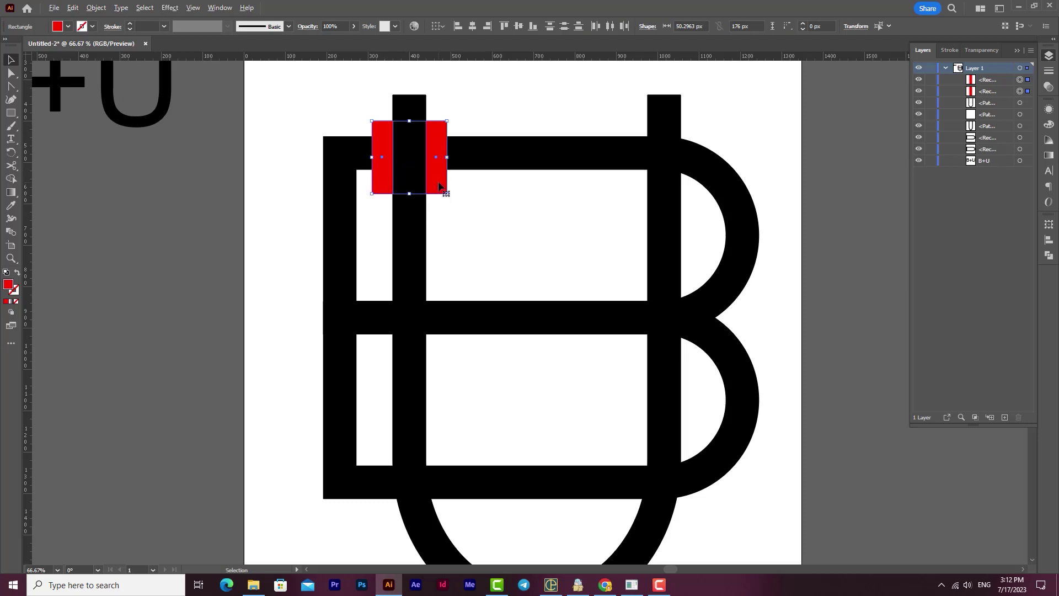
pyautogui.moveTo(439, 186); pyautogui.dragTo(443, 281)
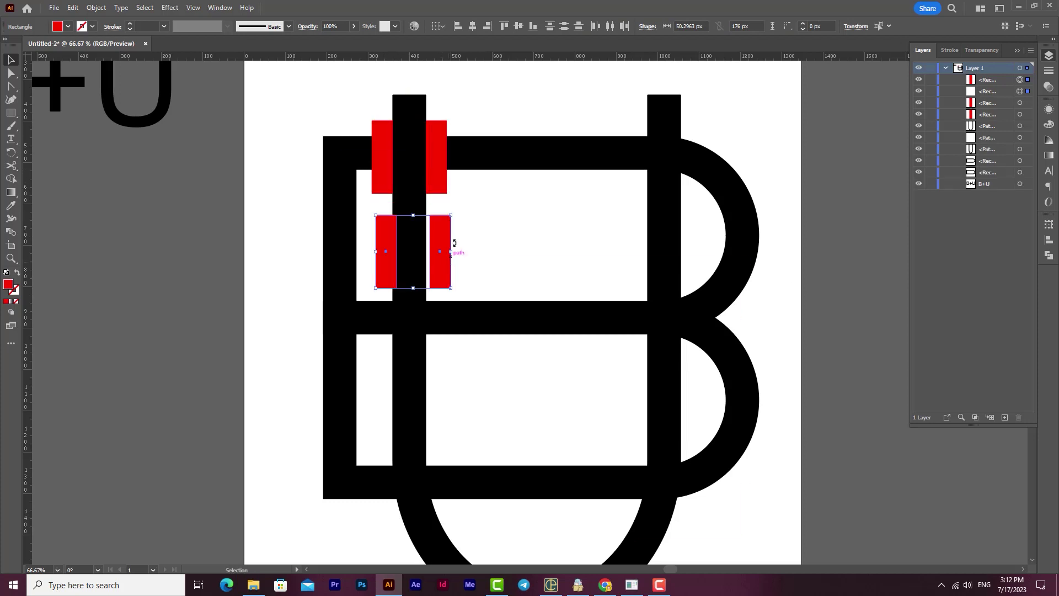
pyautogui.moveTo(454, 216); pyautogui.dragTo(409, 347)
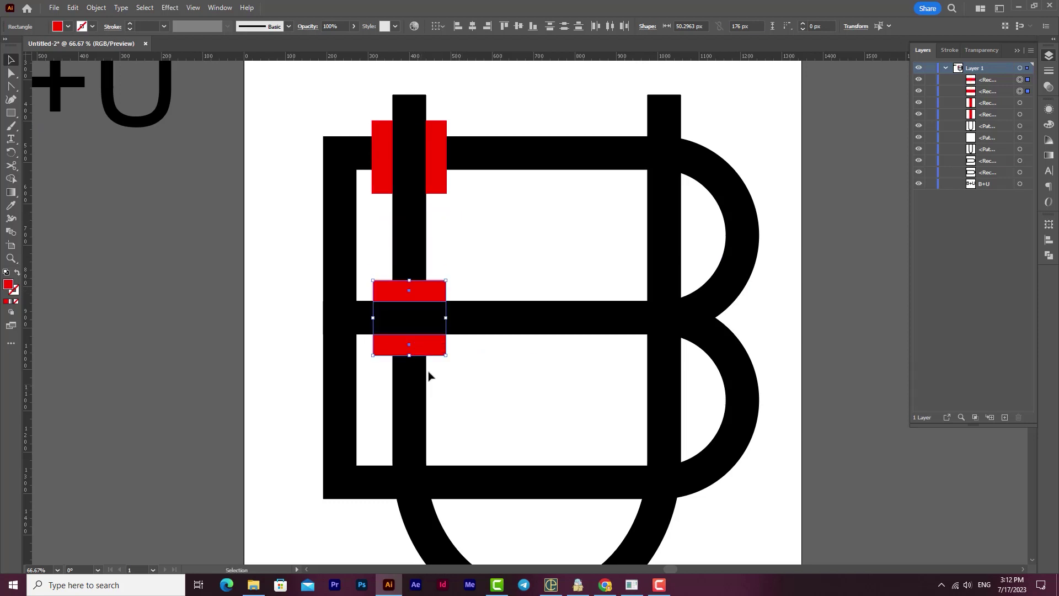
# Step: Copy the upright red pair to the left stem's crossing with the B's bottom bar, and the horizontal pair to the right stem's bottom crossing
pyautogui.click(434, 182)
pyautogui.moveTo(435, 182); pyautogui.dragTo(396, 388)
pyautogui.click(361, 245)
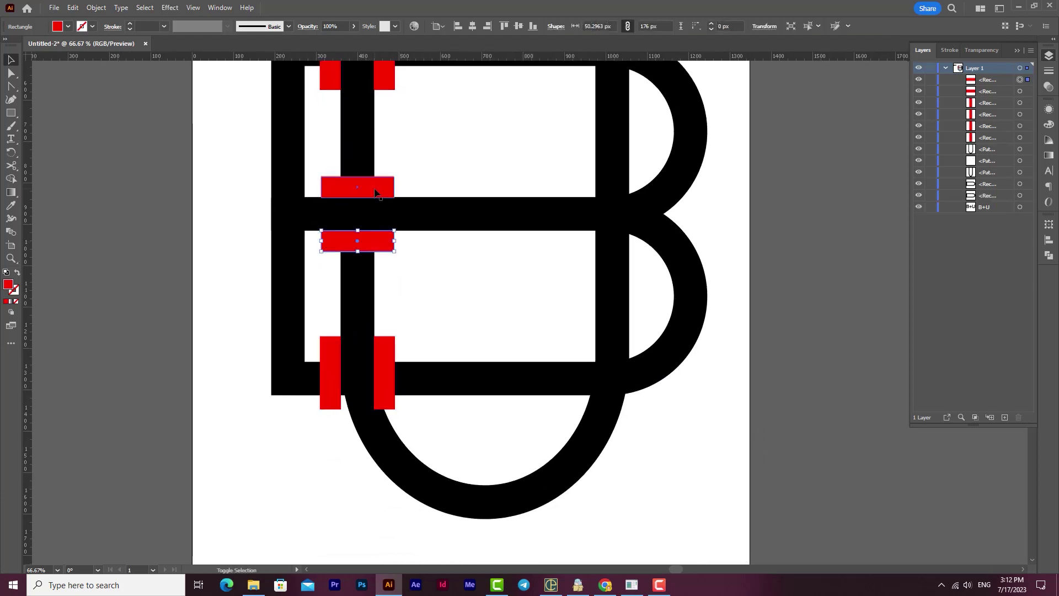
pyautogui.moveTo(361, 245); pyautogui.dragTo(631, 409)
pyautogui.scroll(2, 532, 355)
pyautogui.hscroll(1, 531, 354)
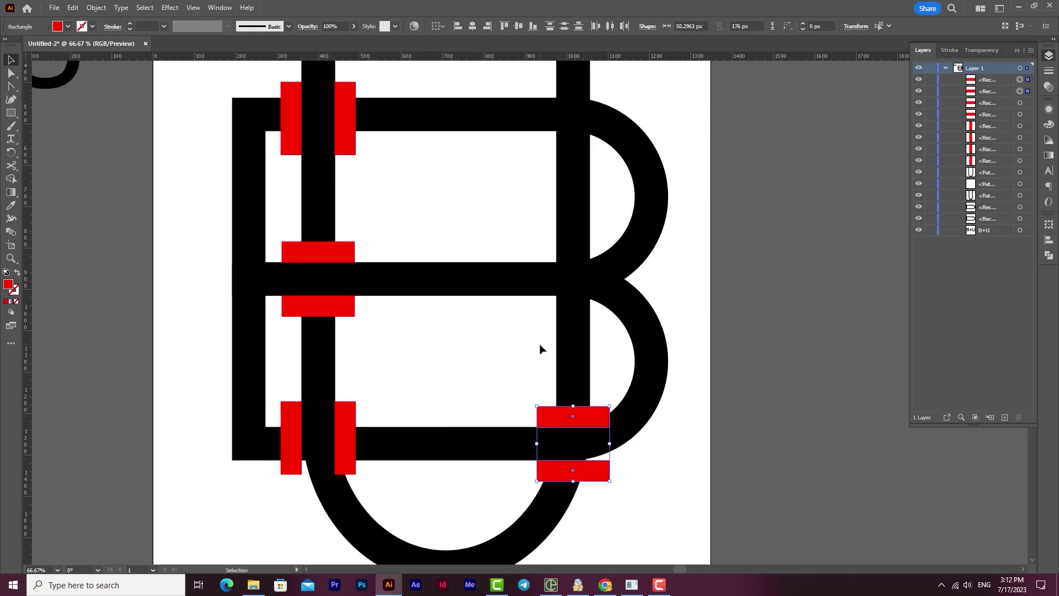
# Step: Copy an upright red pair to the U's right stem at the middle bar, and a horizontal pair to its crossing with the top bar
pyautogui.click(347, 146)
pyautogui.moveTo(347, 146); pyautogui.dragTo(603, 301)
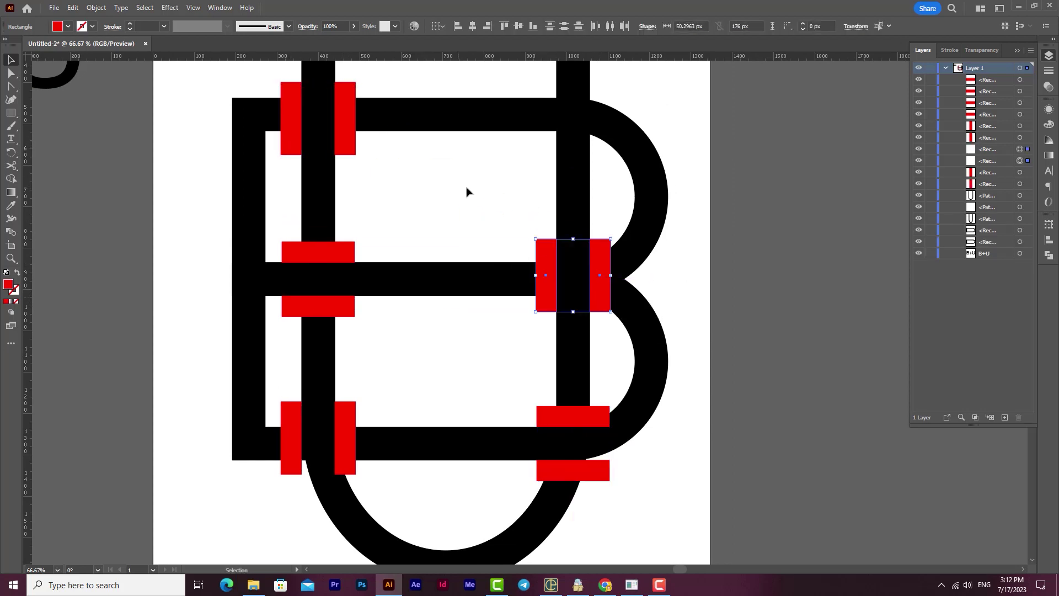
pyautogui.scroll(2, 518, 243)
pyautogui.hscroll(1, 518, 243)
pyautogui.click(536, 468)
pyautogui.keyDown('shift'); pyautogui.click(541, 524); pyautogui.keyUp('shift')
pyautogui.moveTo(543, 474); pyautogui.dragTo(544, 147)
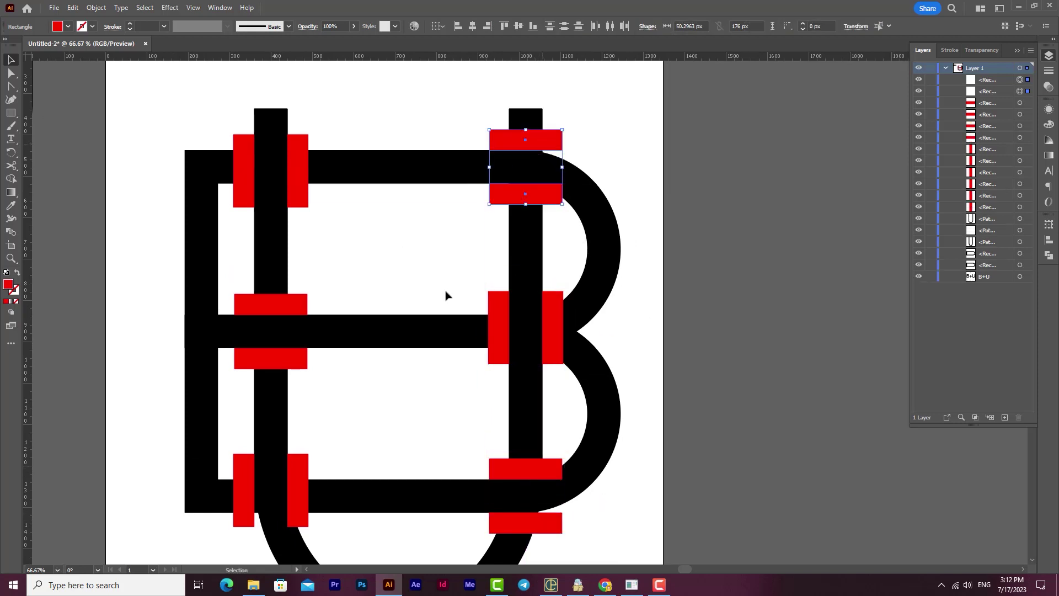
pyautogui.scroll(-1, 438, 307)
pyautogui.moveTo(408, 393); pyautogui.dragTo(403, 355)
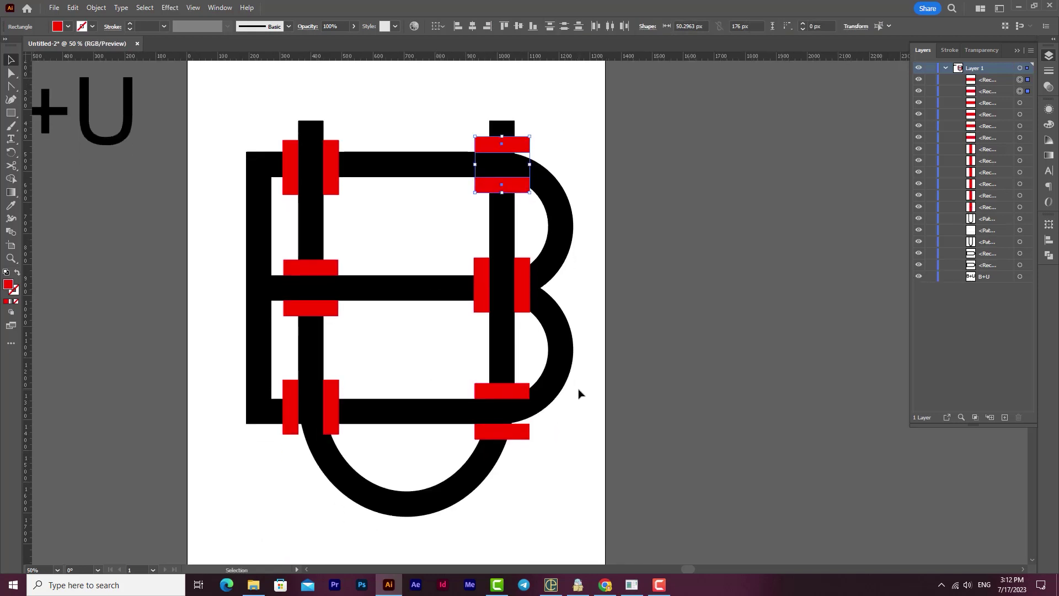
# Step: Shift the red rectangle inside the U's lower-left crossing to the right until it clears the U's curve, and deselect it
pyautogui.click(330, 425)
pyautogui.scroll(2, 324, 435)
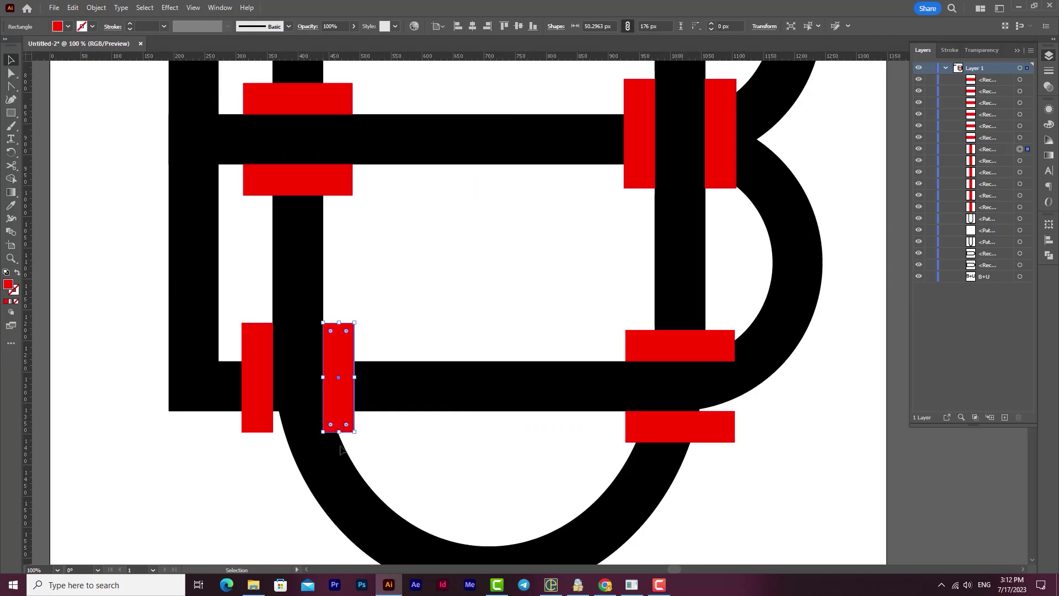
pyautogui.press('Right')
pyautogui.press('Right')
pyautogui.press('Right')
pyautogui.press('Right')
pyautogui.press('Right')
pyautogui.press('Right')
pyautogui.press('Right')
pyautogui.press('Right')
pyautogui.press('Right')
pyautogui.press('Right')
pyautogui.press('Right')
pyautogui.press('Right')
pyautogui.press('Right')
pyautogui.press('Right')
pyautogui.press('Right')
pyautogui.press('Right')
pyautogui.press('Right')
pyautogui.press('Right')
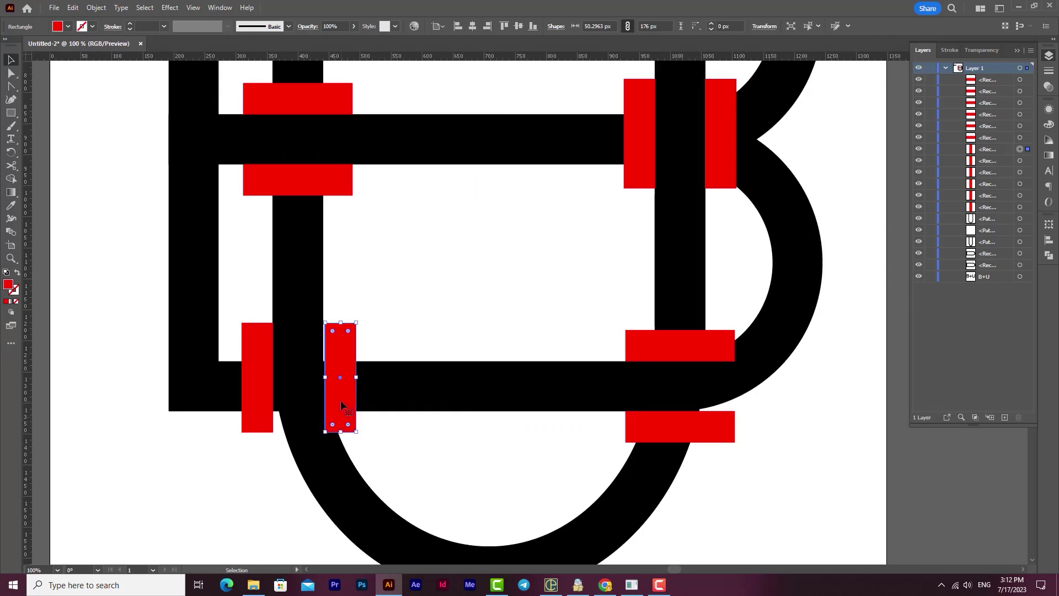
pyautogui.press('Right')
pyautogui.press('Right')
pyautogui.press('Right')
pyautogui.press('Right')
pyautogui.press('Right')
pyautogui.press('Right')
pyautogui.press('Right')
pyautogui.press('Right')
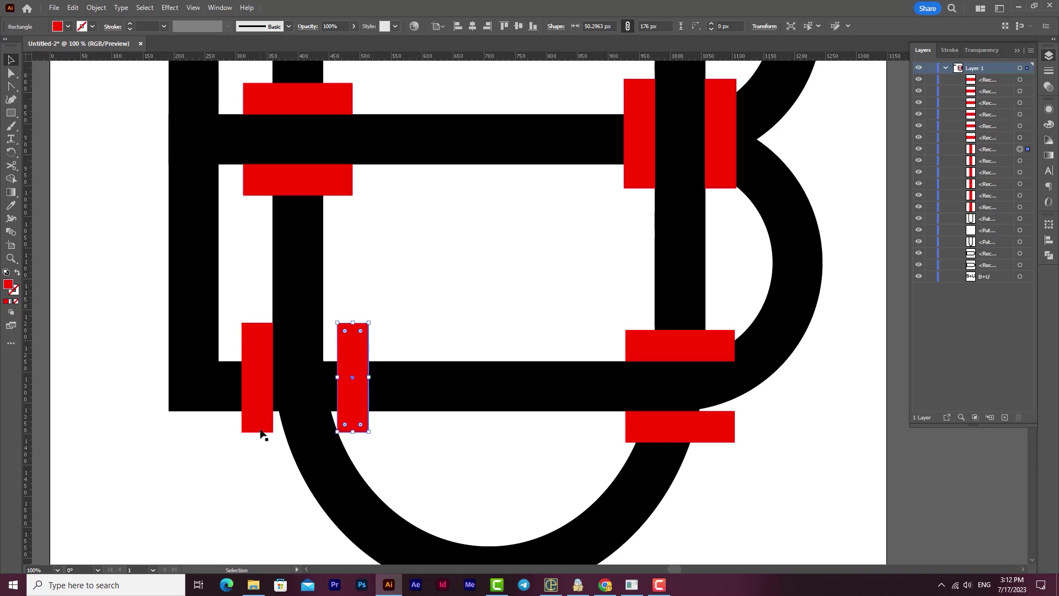
pyautogui.scroll(-2, 396, 435)
pyautogui.click(589, 139)
pyautogui.moveTo(589, 139); pyautogui.dragTo(568, 142)
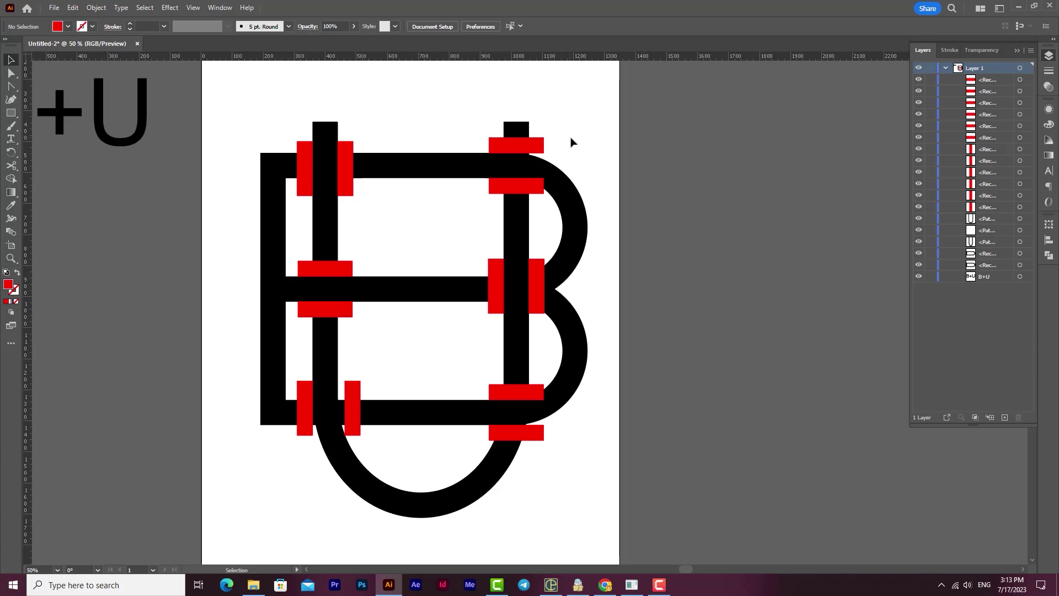
# Step: Select the whole monogram with its red rectangles and expand the fills and strokes
pyautogui.moveTo(581, 113); pyautogui.dragTo(220, 513)
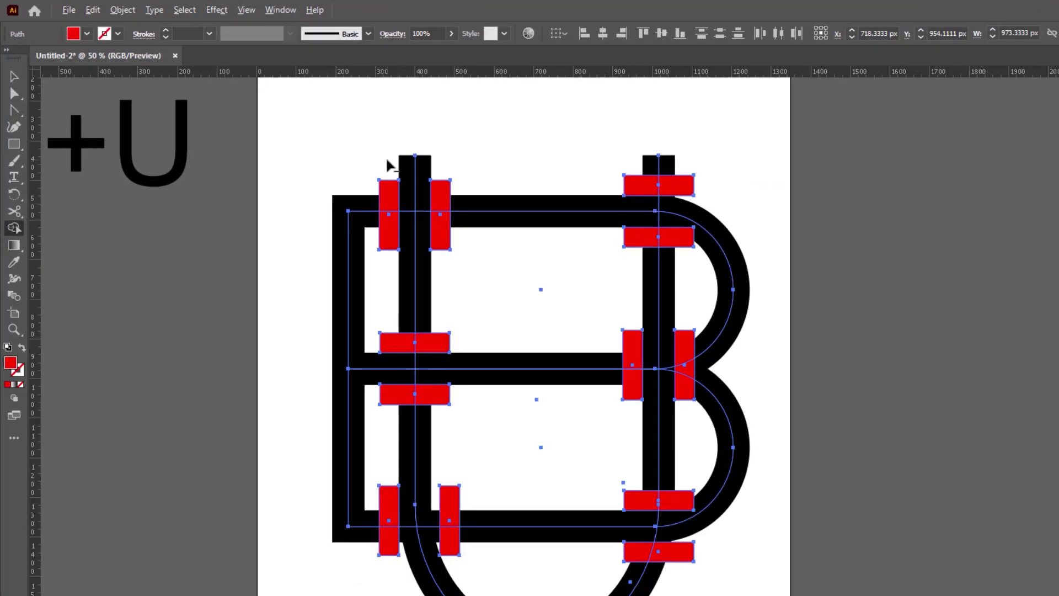
pyautogui.moveTo(388, 164); pyautogui.dragTo(392, 345)
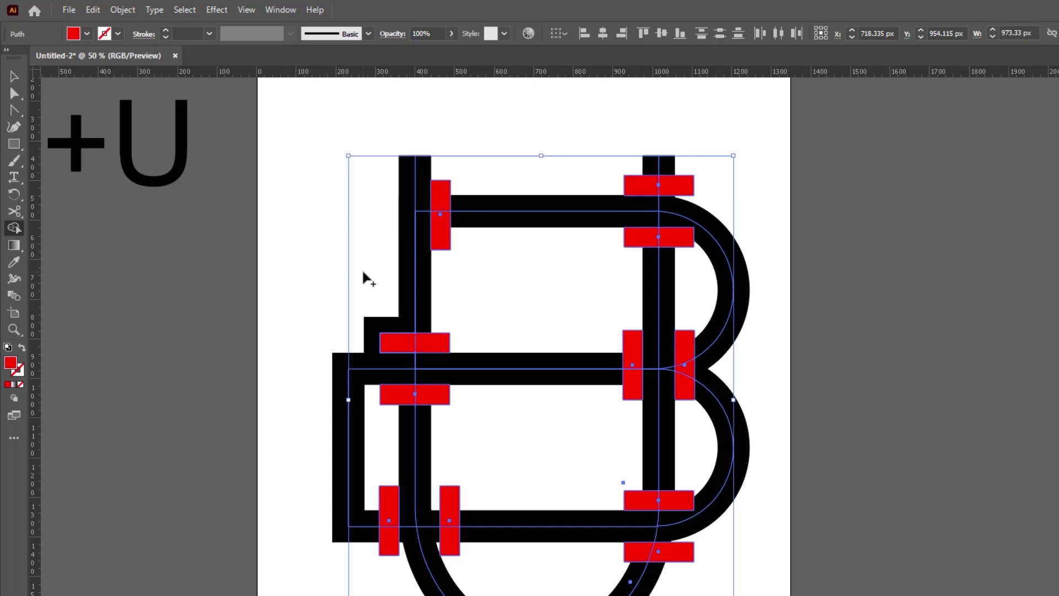
pyautogui.hotkey('ctrl', 'z')
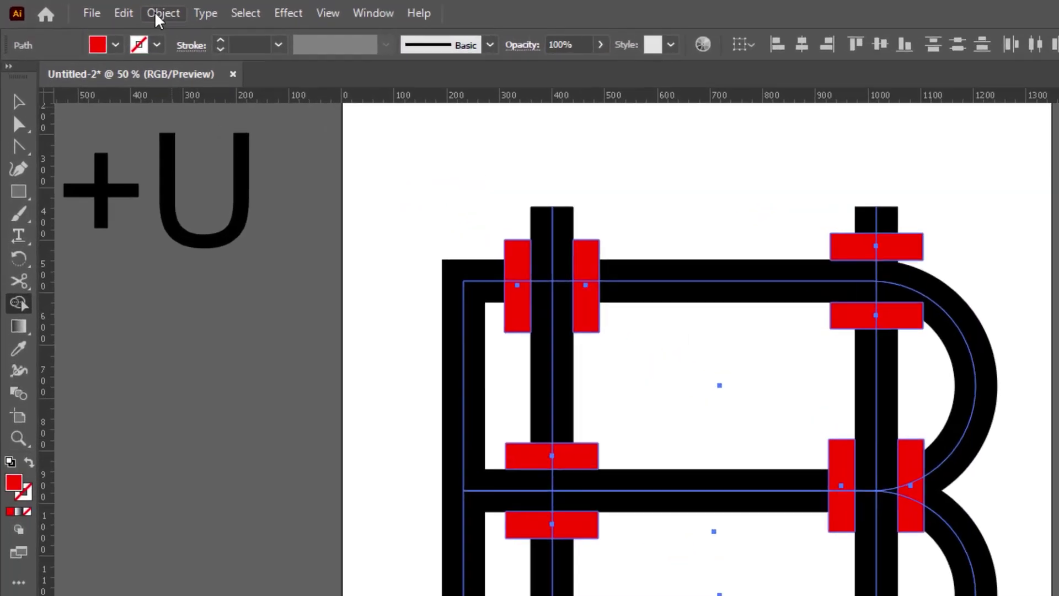
pyautogui.click(122, 9)
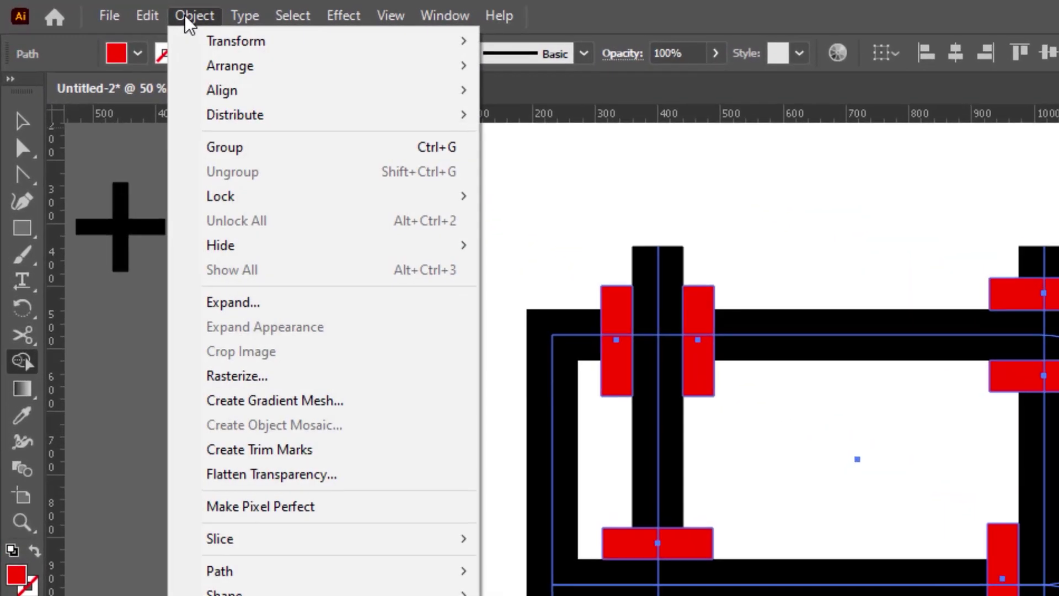
pyautogui.click(216, 302)
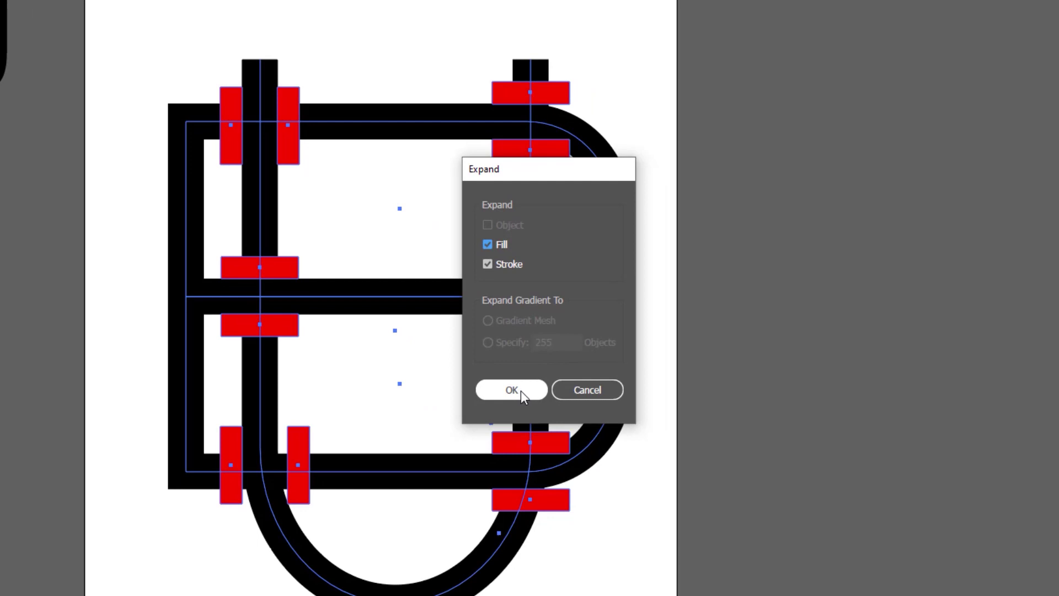
pyautogui.click(512, 390)
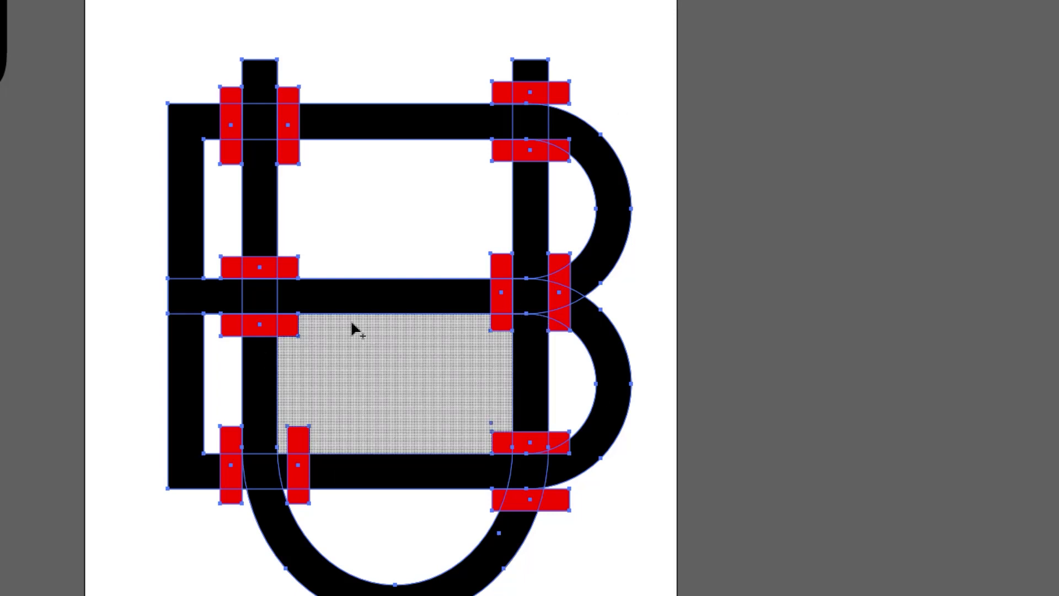
# Step: With Shape Builder, cut away the red rectangles around the U's left stem at the B's top and middle bars
pyautogui.moveTo(227, 67); pyautogui.dragTo(233, 178)
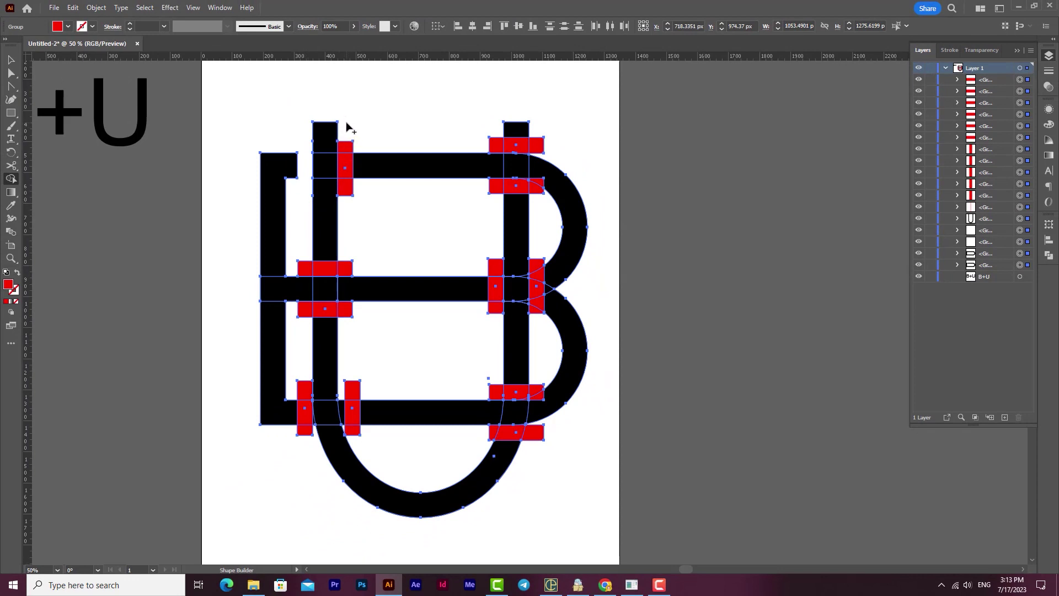
pyautogui.moveTo(346, 145)
pyautogui.mouseDown()
pyautogui.moveTo(347, 208)
pyautogui.moveTo(364, 160)
pyautogui.mouseUp()
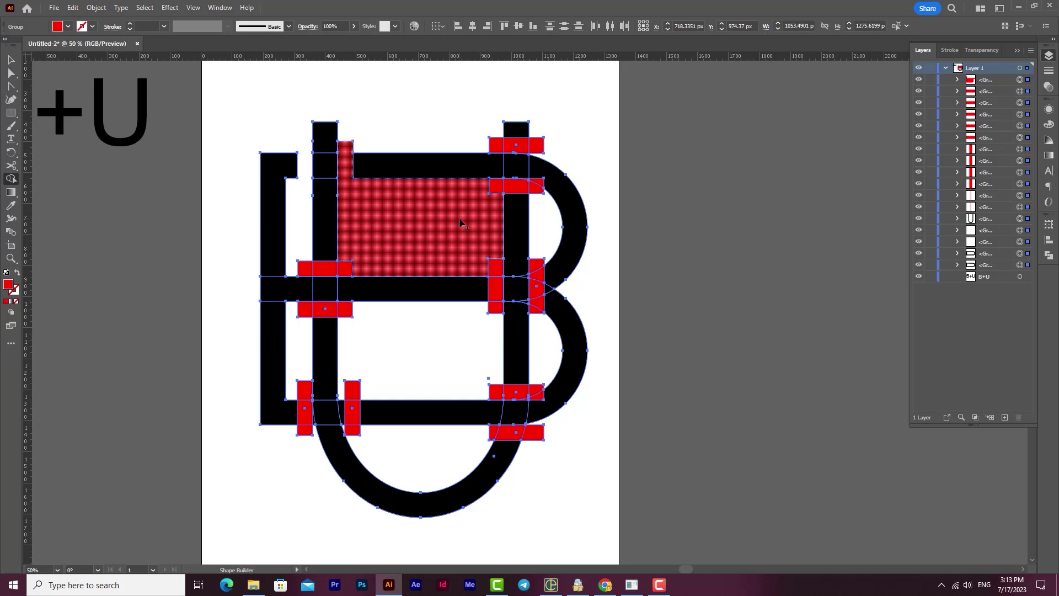
pyautogui.hotkey('ctrl', 'z')
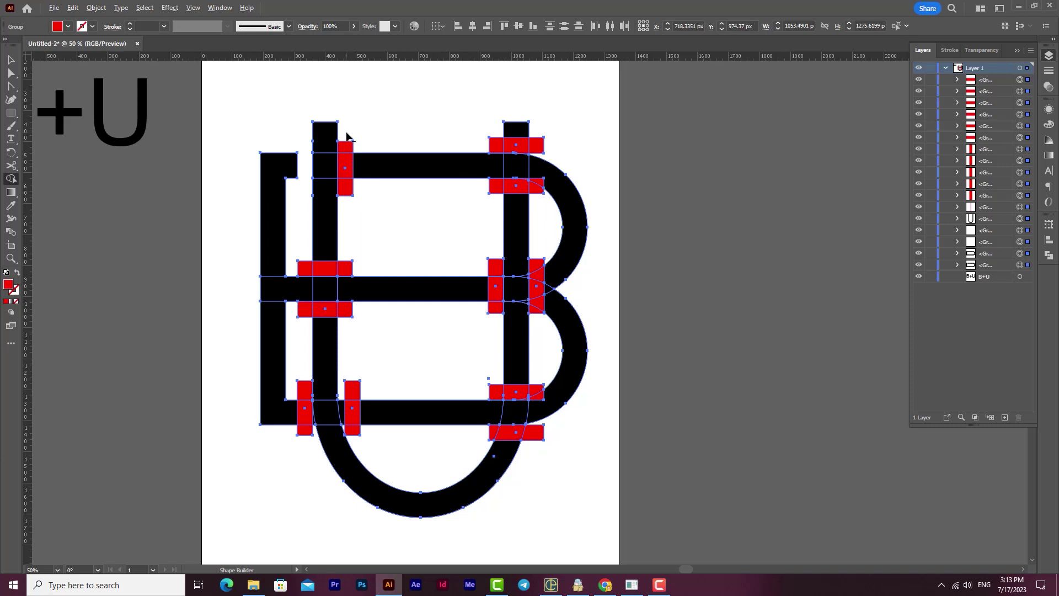
pyautogui.moveTo(357, 222)
pyautogui.mouseDown()
pyautogui.moveTo(381, 270)
pyautogui.moveTo(301, 267)
pyautogui.mouseUp()
pyautogui.moveTo(362, 311); pyautogui.dragTo(329, 308)
pyautogui.keyDown('alt'); pyautogui.click(329, 313); pyautogui.keyUp('alt')
# Step: Cut away the red rectangles around the U's right stem at the B's top and middle bars
pyautogui.moveTo(558, 143); pyautogui.dragTo(471, 146)
pyautogui.moveTo(475, 187); pyautogui.dragTo(534, 189)
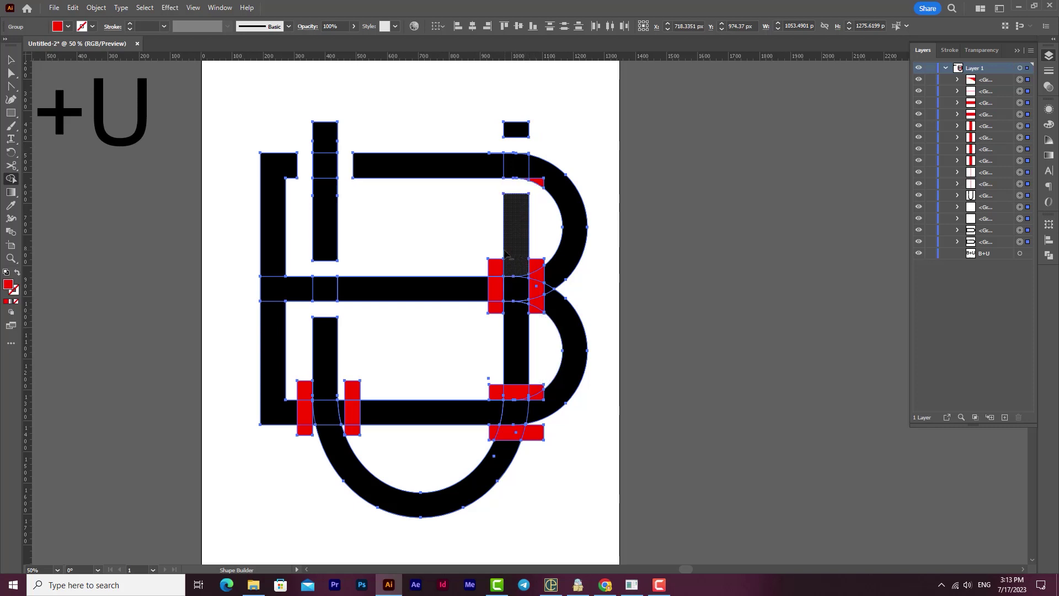
pyautogui.moveTo(495, 252); pyautogui.dragTo(495, 323)
pyautogui.moveTo(536, 252); pyautogui.dragTo(537, 264)
pyautogui.keyDown('alt'); pyautogui.click(538, 268); pyautogui.keyUp('alt')
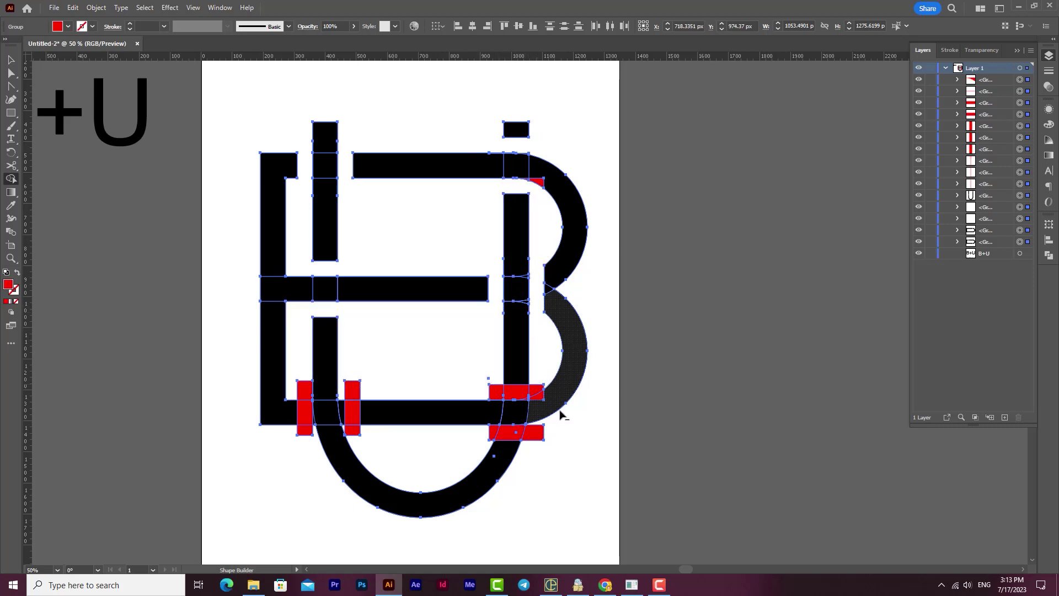
# Step: Cut away the red rectangles at both crossings of the B's bottom bar, keeping the B's lower bowl
pyautogui.keyDown('alt'); pyautogui.click(531, 395); pyautogui.keyUp('alt')
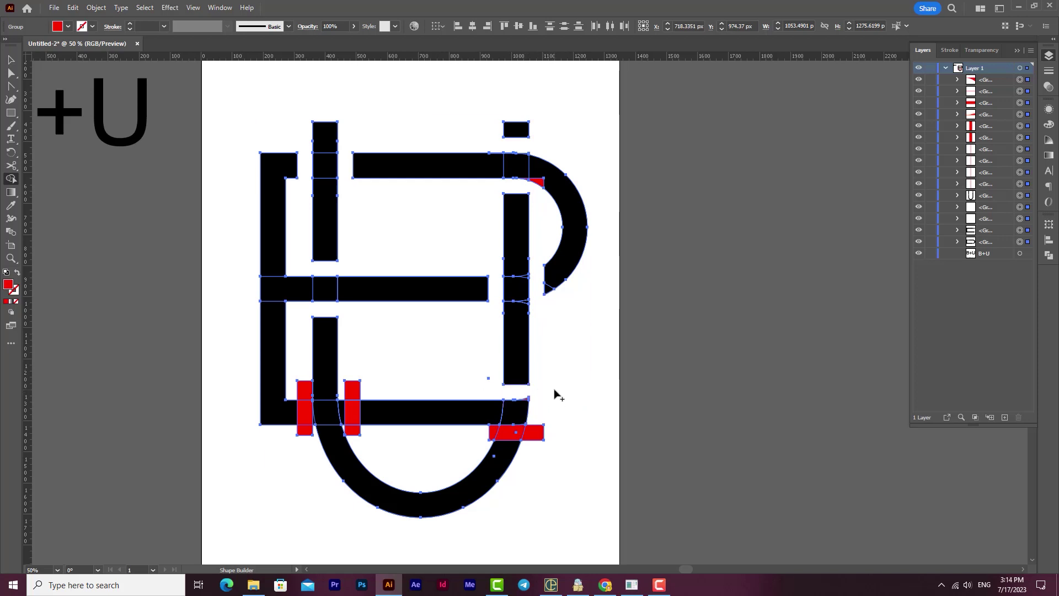
pyautogui.hotkey('ctrl', 'z')
pyautogui.keyDown('alt'); pyautogui.click(543, 392); pyautogui.keyUp('alt')
pyautogui.keyDown('alt'); pyautogui.moveTo(484, 437); pyautogui.dragTo(483, 436); pyautogui.keyUp('alt')
pyautogui.keyDown('alt'); pyautogui.moveTo(354, 374); pyautogui.dragTo(353, 440); pyautogui.keyUp('alt')
pyautogui.keyDown('alt'); pyautogui.moveTo(302, 368); pyautogui.dragTo(300, 432); pyautogui.keyUp('alt')
pyautogui.keyDown('alt'); pyautogui.click(301, 433); pyautogui.keyUp('alt')
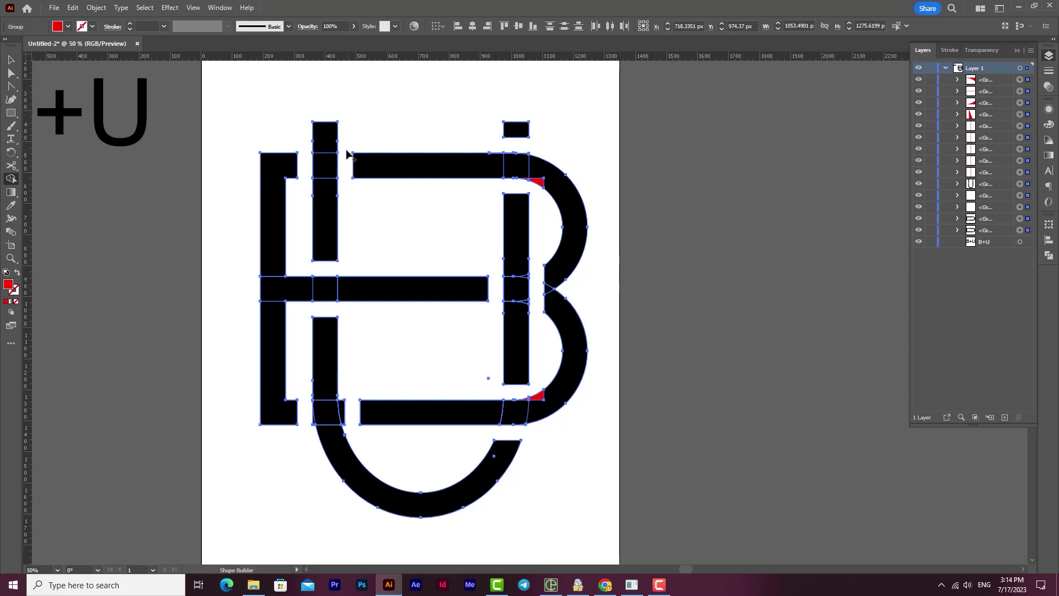
# Step: Merge the U's stem and curve segments and the B's top bar, bottom bar and bowls into continuous red shapes with Shape Builder
pyautogui.moveTo(326, 143); pyautogui.dragTo(326, 256)
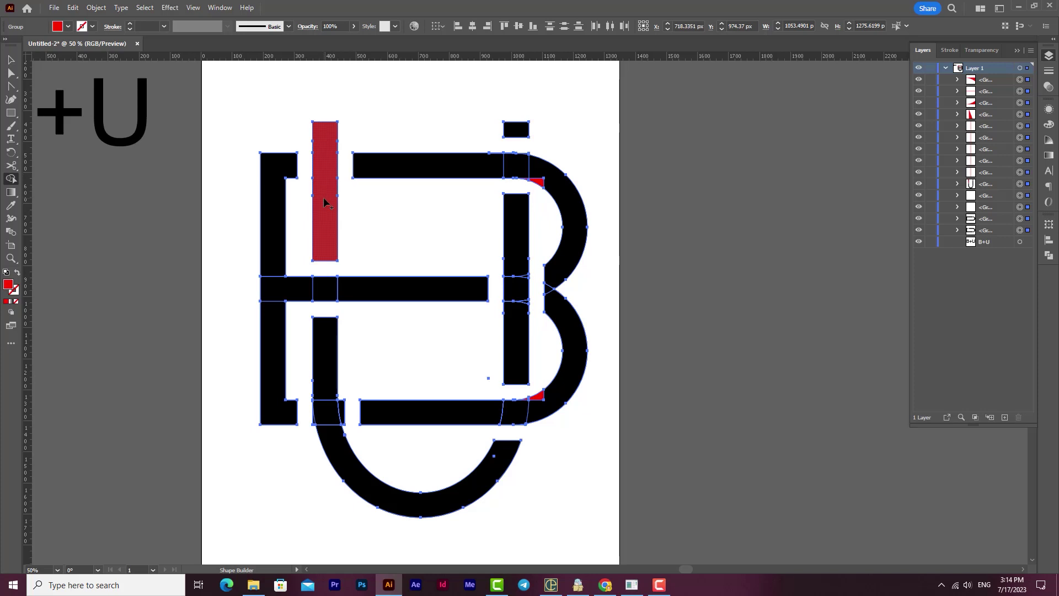
pyautogui.moveTo(325, 331)
pyautogui.mouseDown()
pyautogui.moveTo(326, 408)
pyautogui.moveTo(365, 473)
pyautogui.mouseUp()
pyautogui.moveTo(410, 413)
pyautogui.mouseDown()
pyautogui.moveTo(537, 413)
pyautogui.moveTo(519, 423)
pyautogui.moveTo(548, 402)
pyautogui.mouseUp()
pyautogui.moveTo(517, 256)
pyautogui.mouseDown()
pyautogui.moveTo(528, 299)
pyautogui.moveTo(564, 265)
pyautogui.moveTo(551, 294)
pyautogui.moveTo(564, 270)
pyautogui.mouseUp()
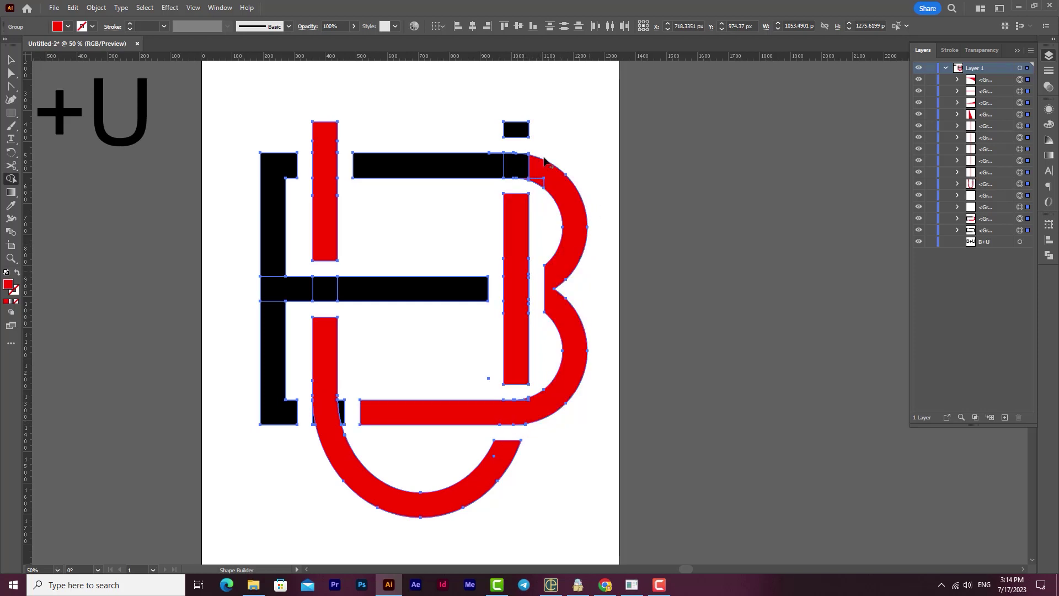
pyautogui.moveTo(544, 182)
pyautogui.mouseDown()
pyautogui.moveTo(513, 168)
pyautogui.moveTo(398, 171)
pyautogui.mouseUp()
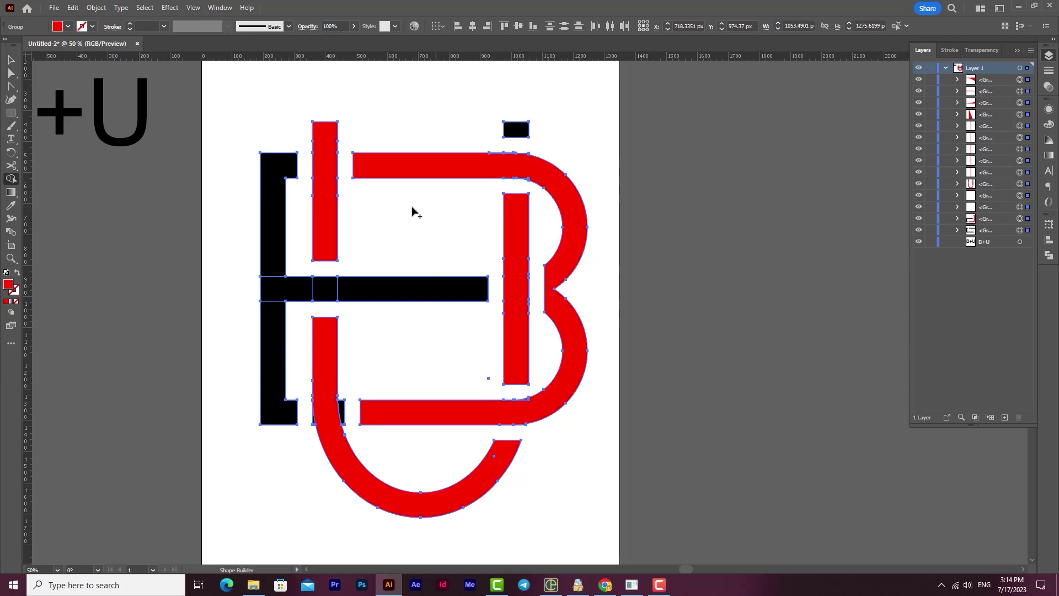
# Step: Merge the B's vertical spine and middle bar segments into one red shape
pyautogui.click(281, 169)
pyautogui.moveTo(283, 293)
pyautogui.mouseDown()
pyautogui.moveTo(412, 306)
pyautogui.moveTo(277, 325)
pyautogui.moveTo(276, 299)
pyautogui.moveTo(275, 336)
pyautogui.mouseUp()
pyautogui.moveTo(273, 259); pyautogui.dragTo(274, 292)
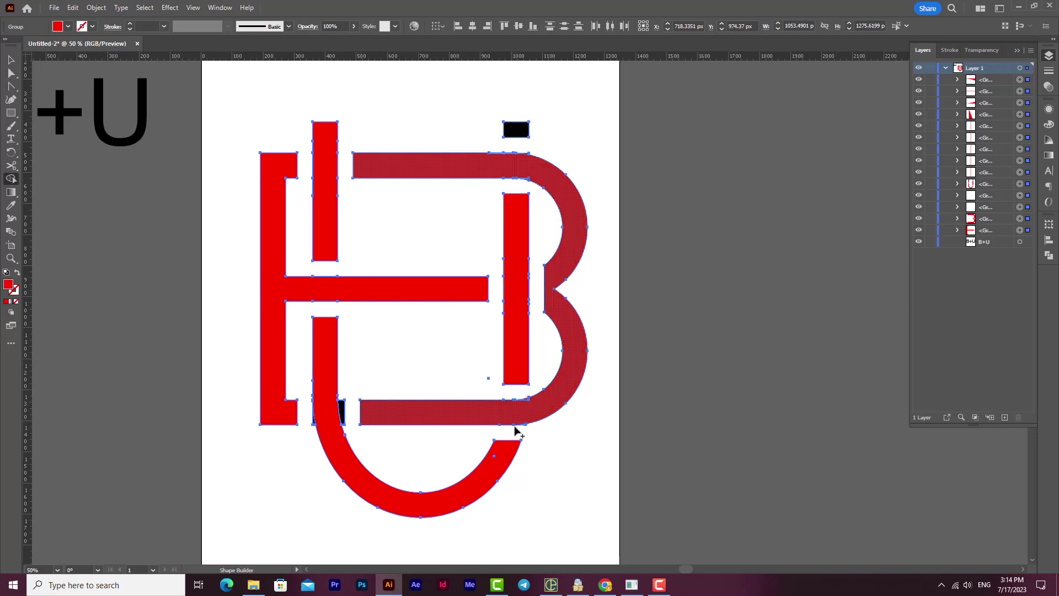
# Step: Clean up the leftover slivers at the B's lower bowl and on both sides of the U's left stem at the bottom bar
pyautogui.moveTo(527, 398); pyautogui.dragTo(526, 420)
pyautogui.scroll(5, 519, 414)
pyautogui.moveTo(572, 363); pyautogui.dragTo(555, 341)
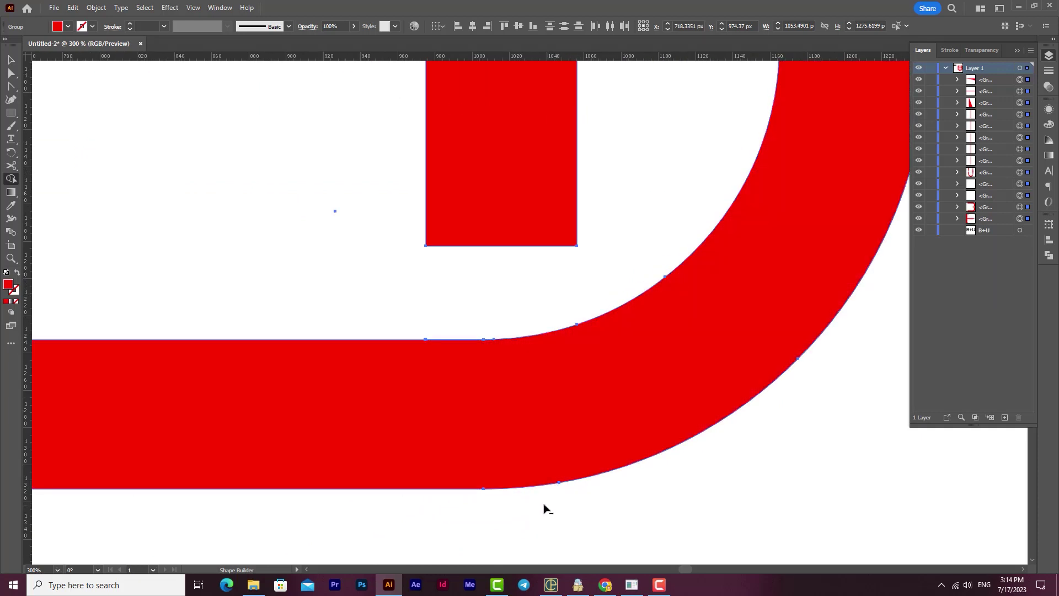
pyautogui.scroll(-4, 544, 503)
pyautogui.scroll(3, 216, 469)
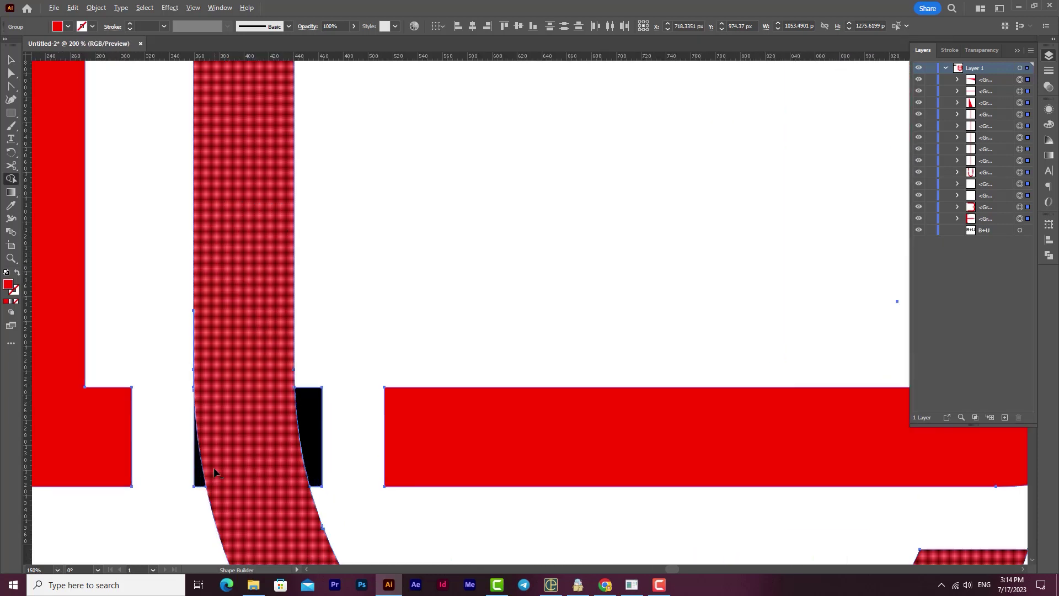
pyautogui.scroll(-3, 196, 498)
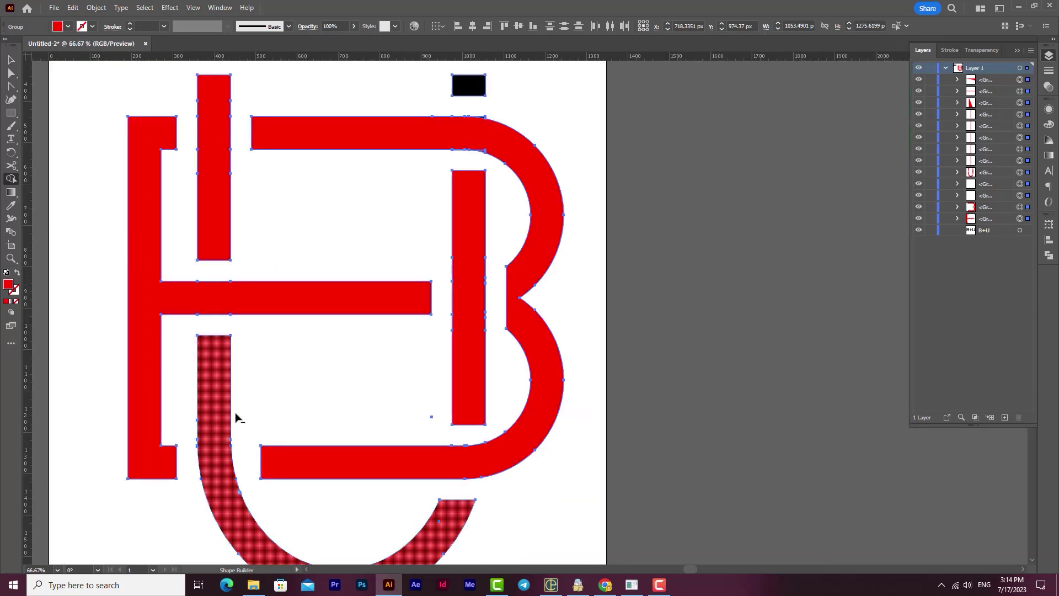
# Step: Remove the leftover sliver under the B's top bar at the upper bowl, and return to the Selection tool
pyautogui.scroll(3, 485, 119)
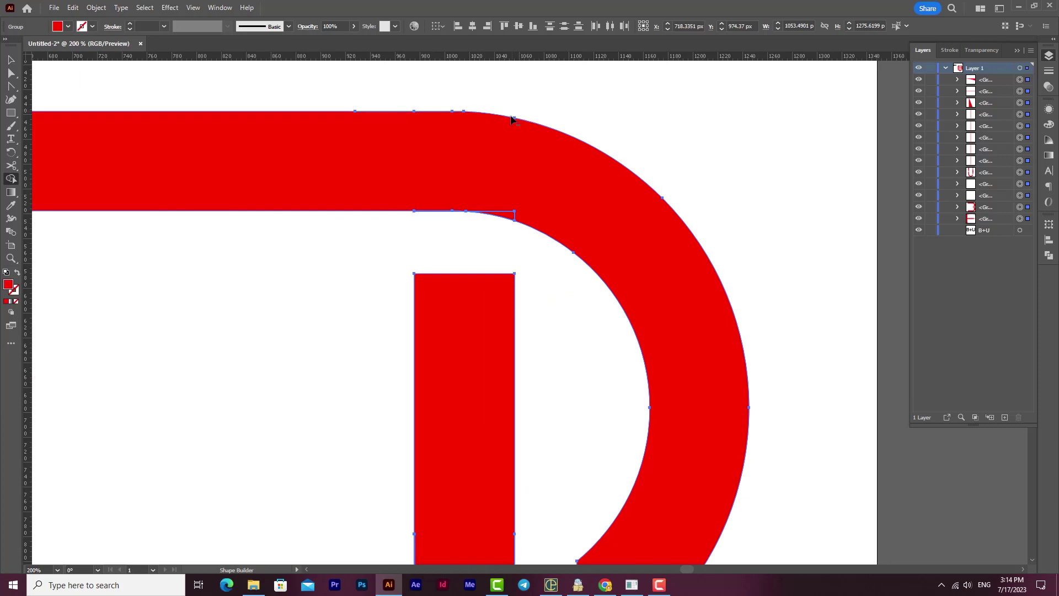
pyautogui.moveTo(527, 223); pyautogui.dragTo(512, 216)
pyautogui.scroll(-5, 470, 311)
pyautogui.moveTo(445, 384); pyautogui.dragTo(514, 317)
pyautogui.click(10, 58)
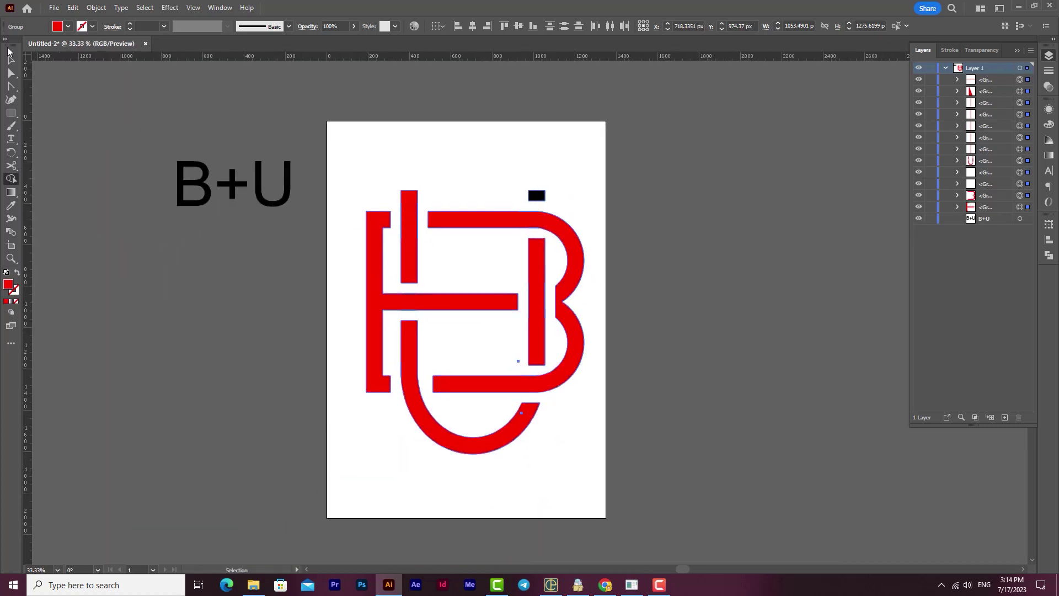
pyautogui.hotkey('ctrl', 'a')
pyautogui.press('v')
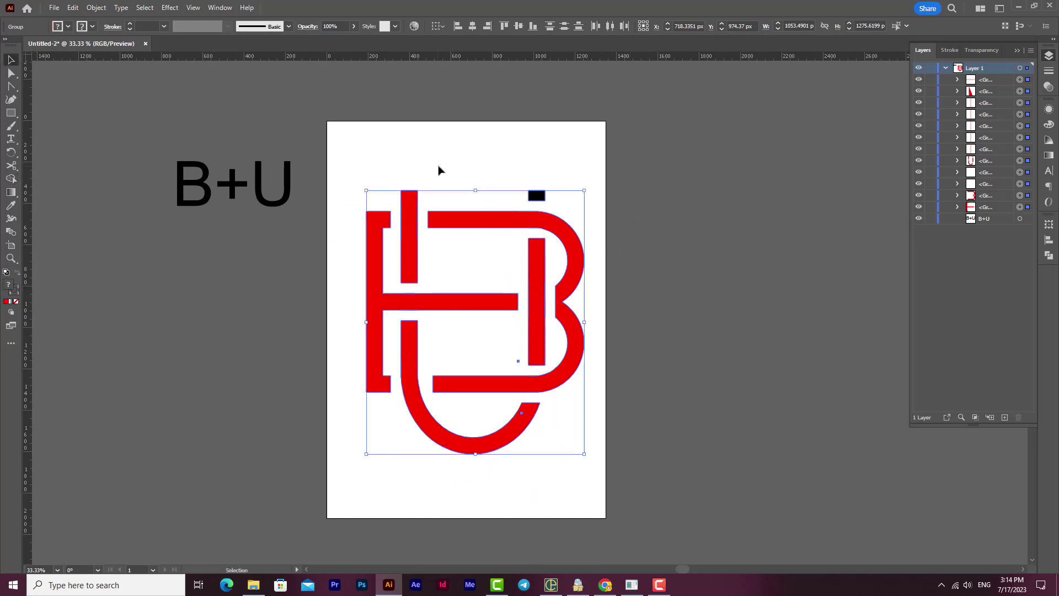
pyautogui.click(439, 169)
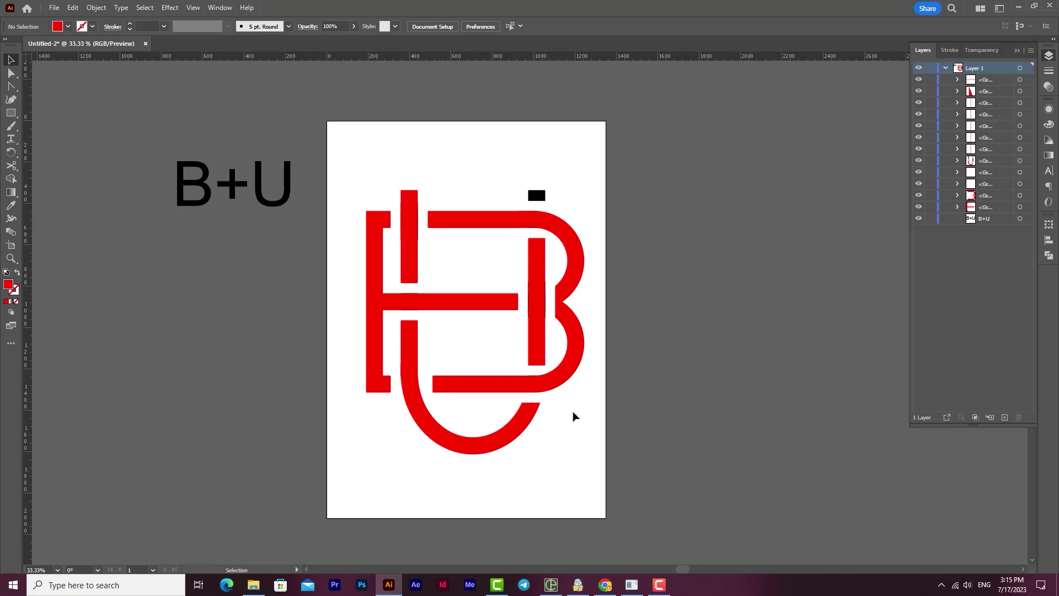
pyautogui.moveTo(408, 208); pyautogui.dragTo(454, 161)
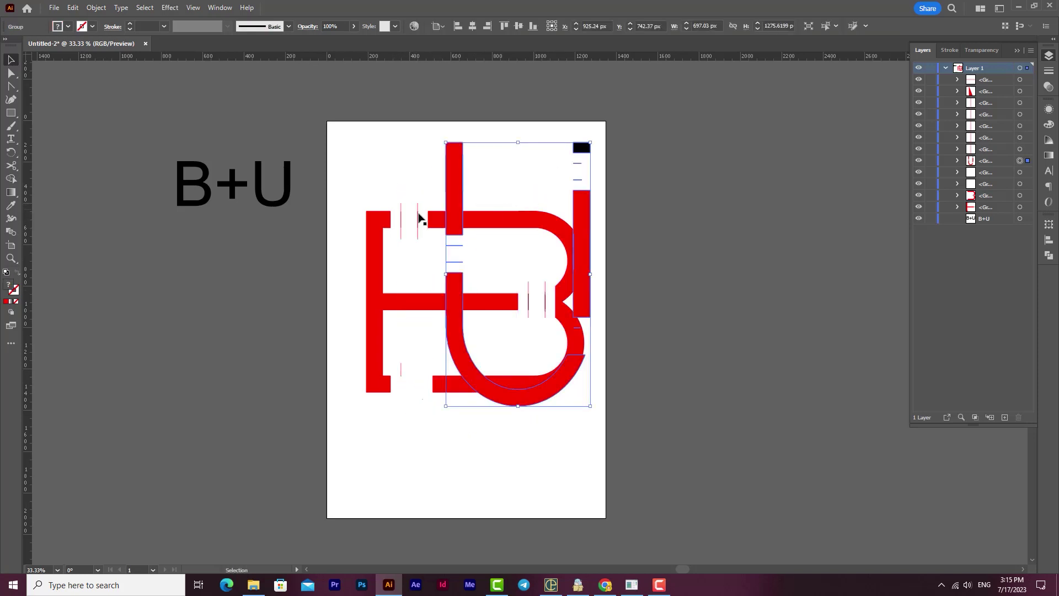
pyautogui.hotkey('ctrl', 'z')
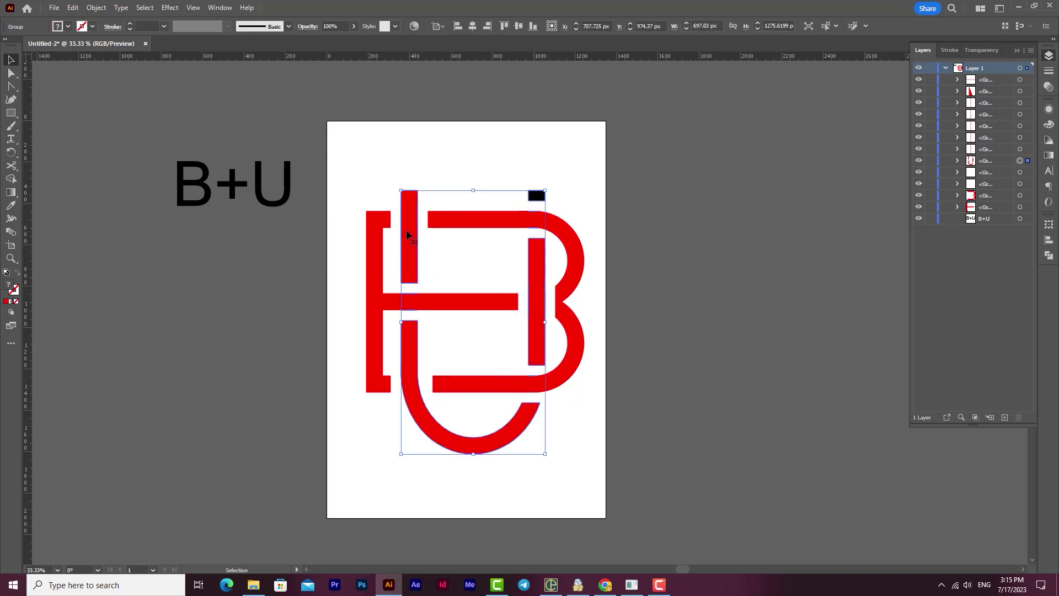
# Step: Hide the U group and delete the tall thin leftover lines in the gap of the B's top bar
pyautogui.click(919, 161)
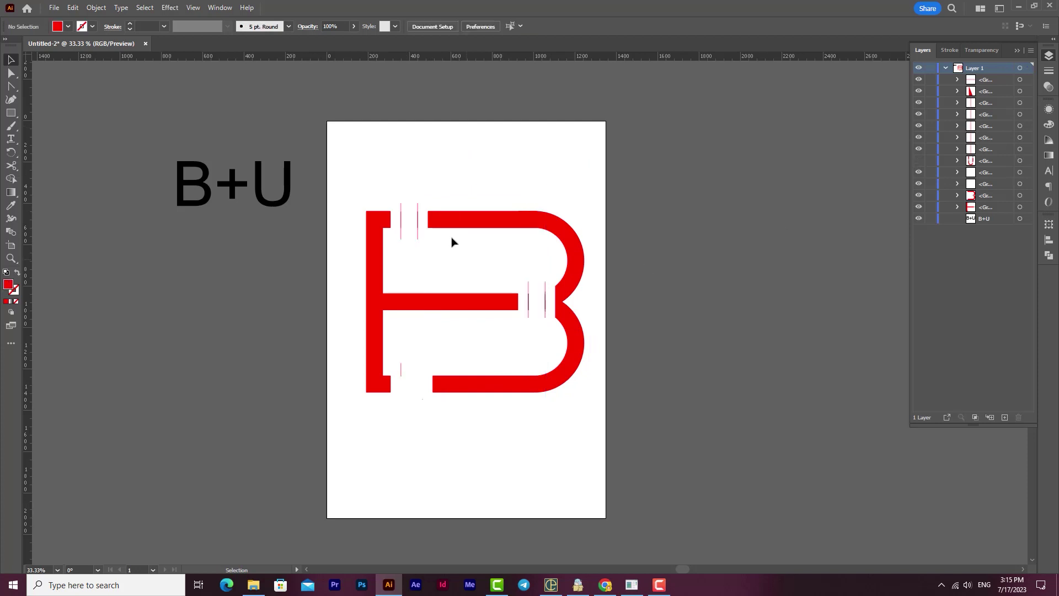
pyautogui.click(416, 232)
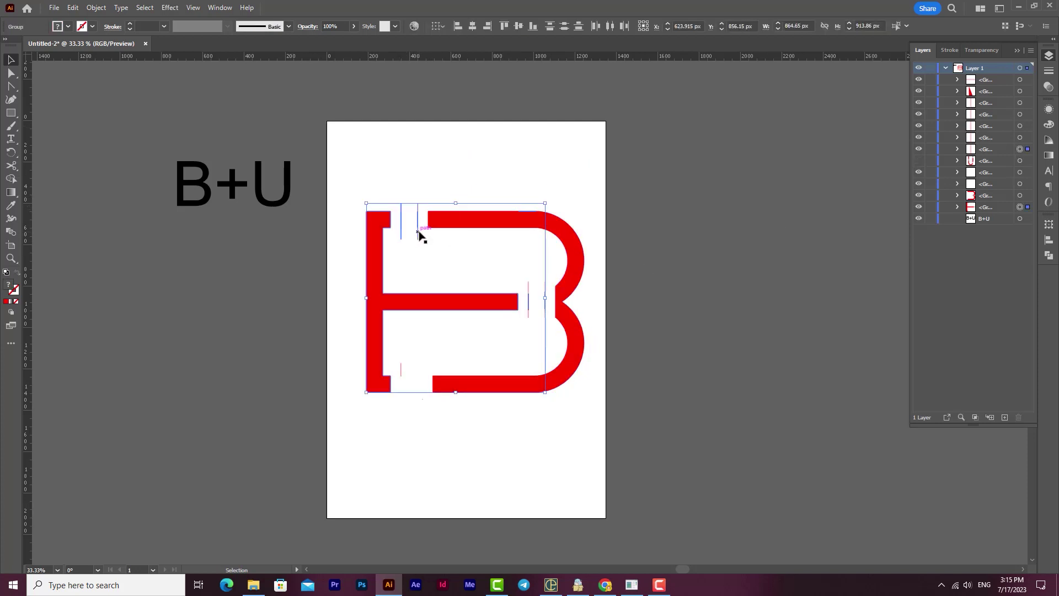
pyautogui.doubleClick(419, 235)
pyautogui.click(508, 71)
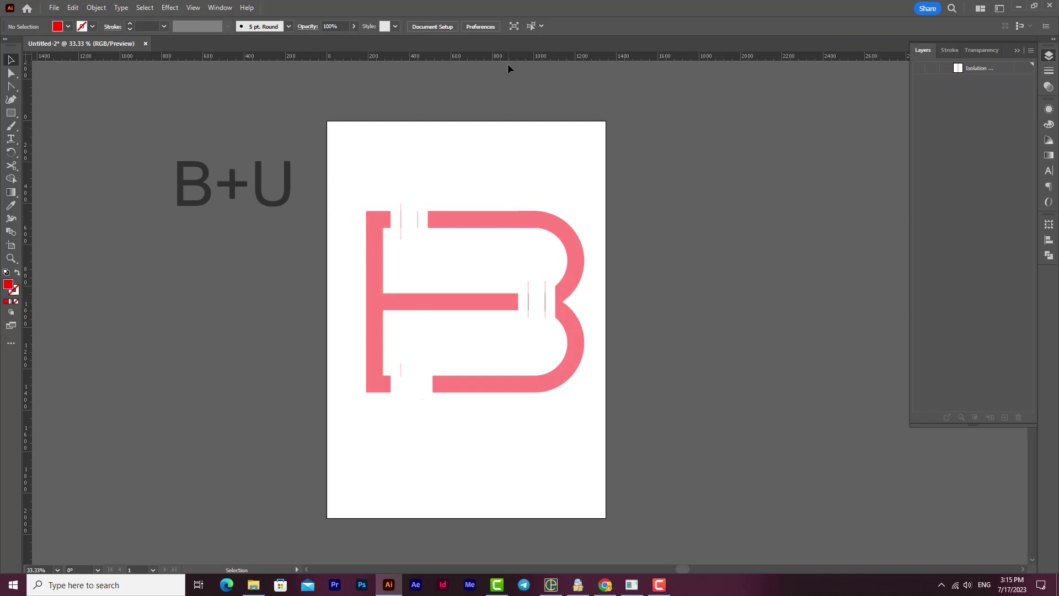
# Step: Delete the stray lines of the B spine group's compound path at the top bar and middle gap, plus the tall red slivers beside the middle bar
pyautogui.click(417, 222)
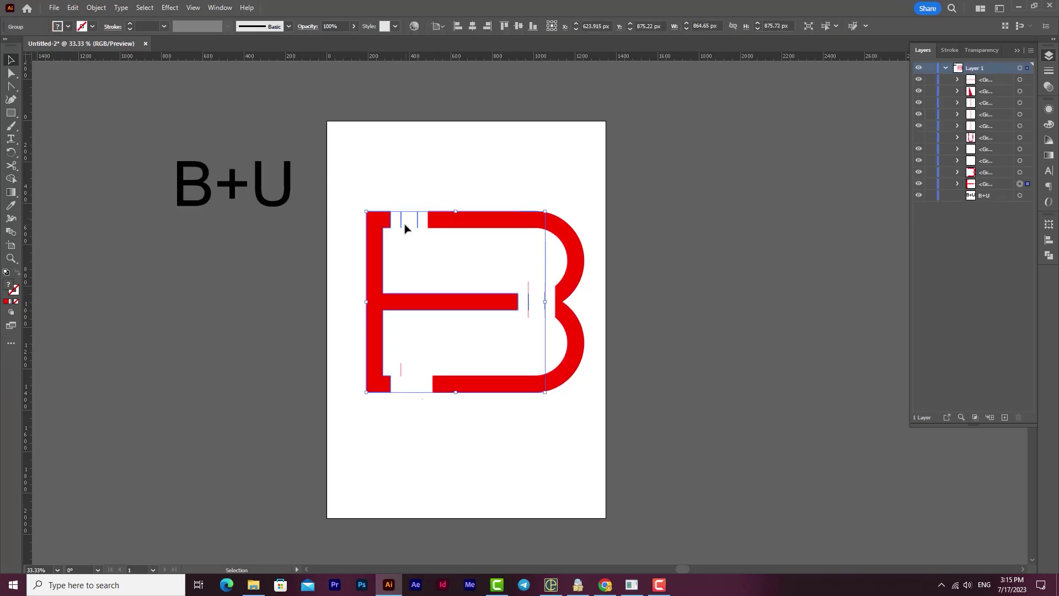
pyautogui.doubleClick(417, 221)
pyautogui.doubleClick(417, 221)
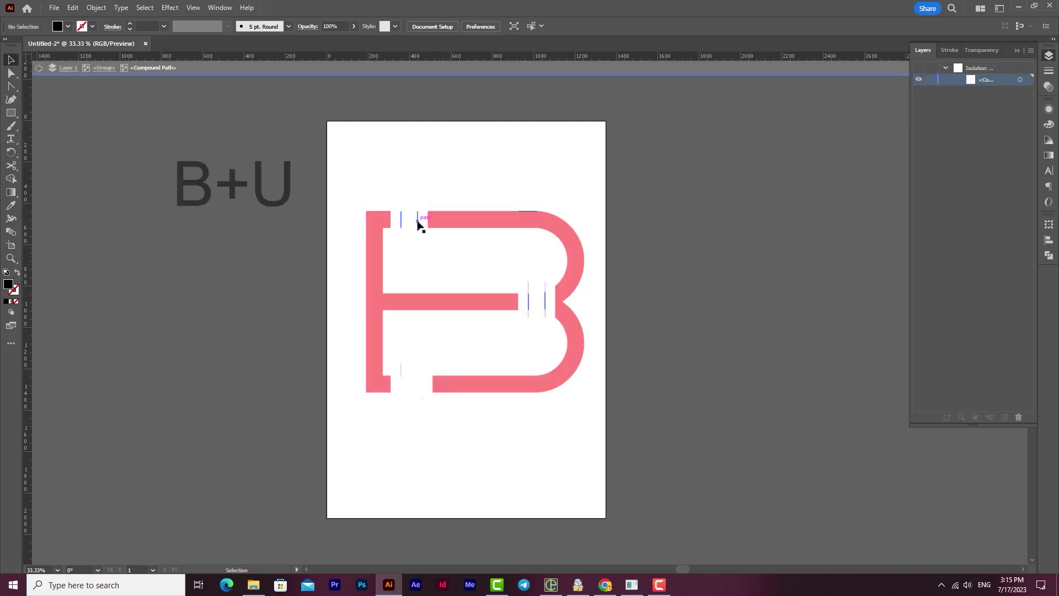
pyautogui.click(528, 300)
pyautogui.press('Delete')
pyautogui.click(545, 301)
pyautogui.press('Delete')
pyautogui.click(535, 212)
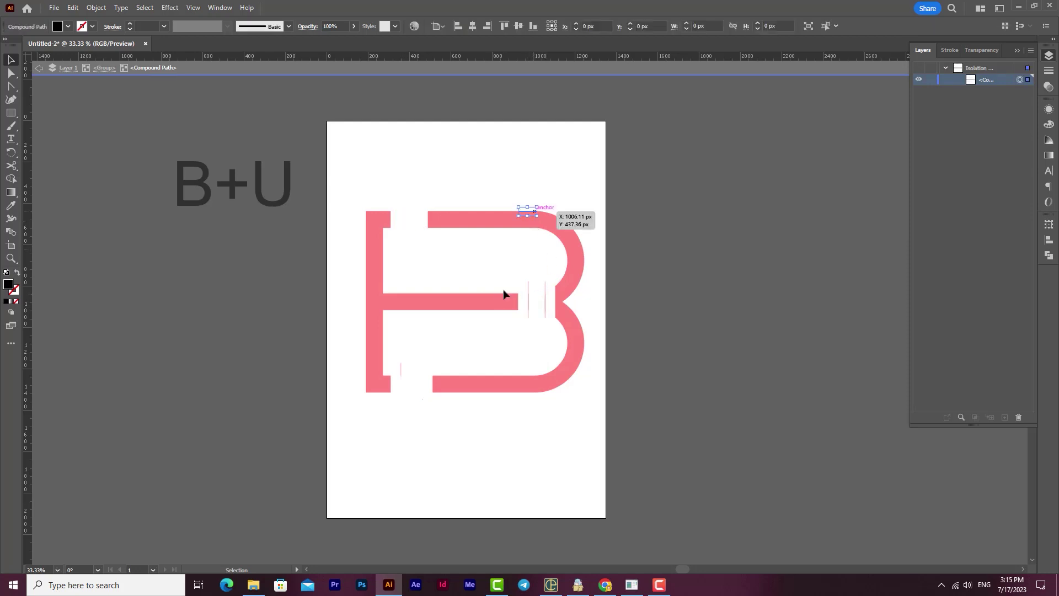
pyautogui.press('Delete')
pyautogui.click(601, 72)
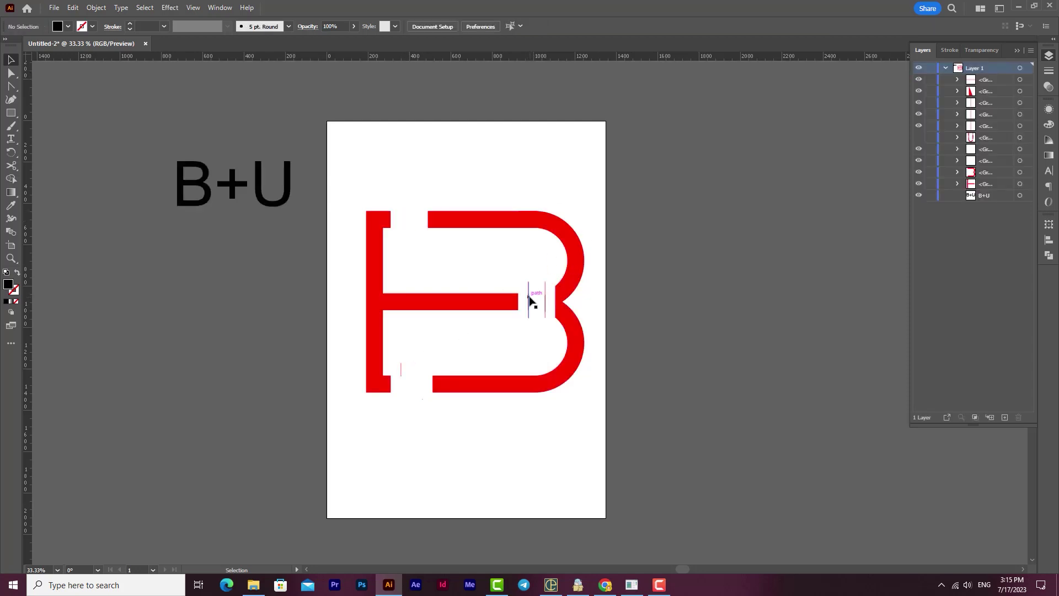
pyautogui.click(544, 300)
pyautogui.press('Delete')
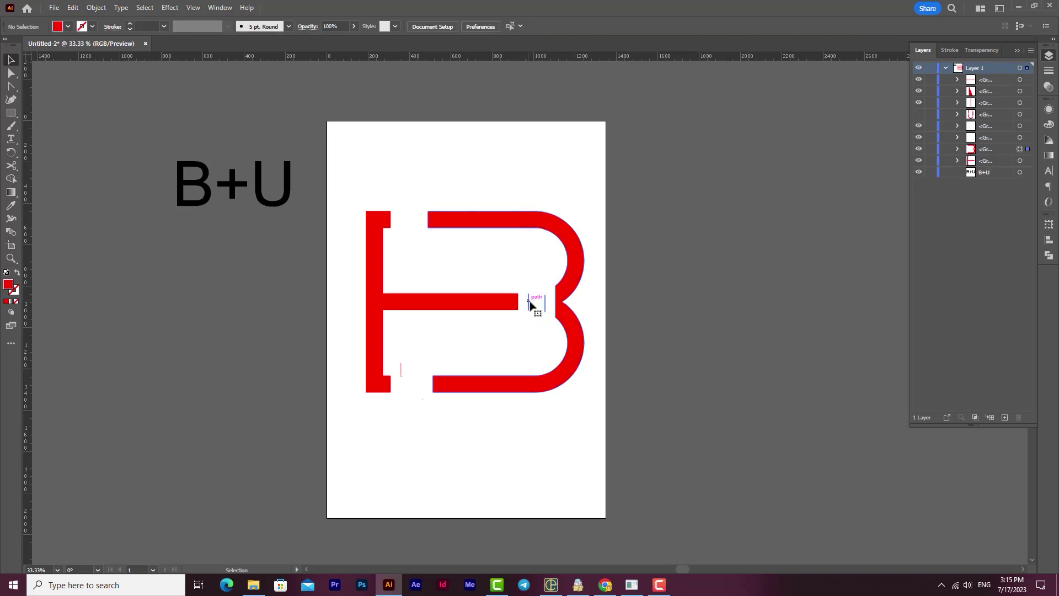
pyautogui.click(528, 301)
pyautogui.press('Delete')
pyautogui.hotkey('ctrl', 'z')
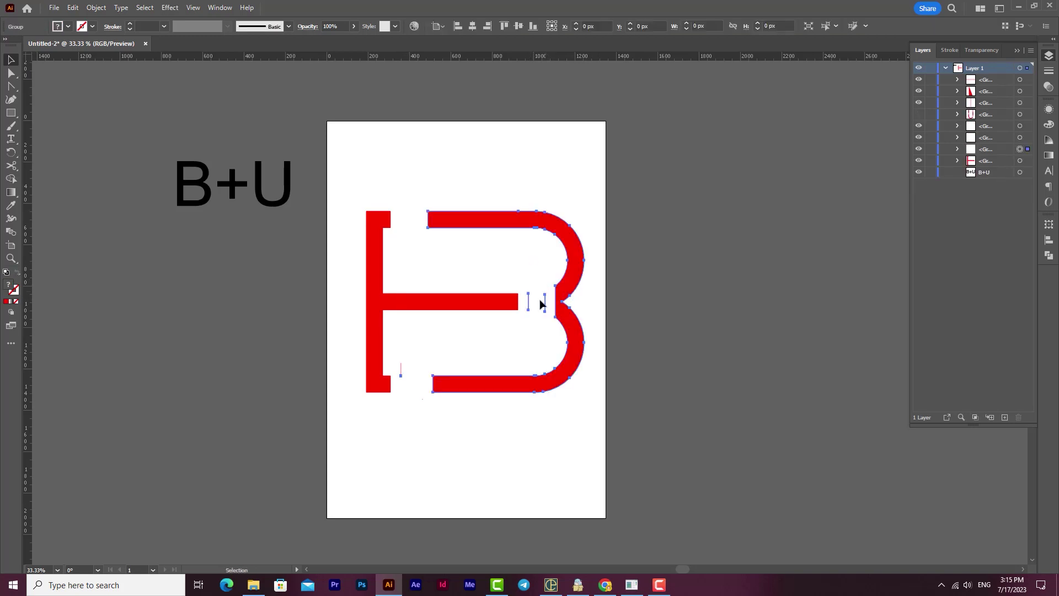
# Step: Remove the stray lines between the B's middle bar and bowls, and the small vertical sliver above the gap in the bottom bar
pyautogui.doubleClick(530, 305)
pyautogui.doubleClick(529, 305)
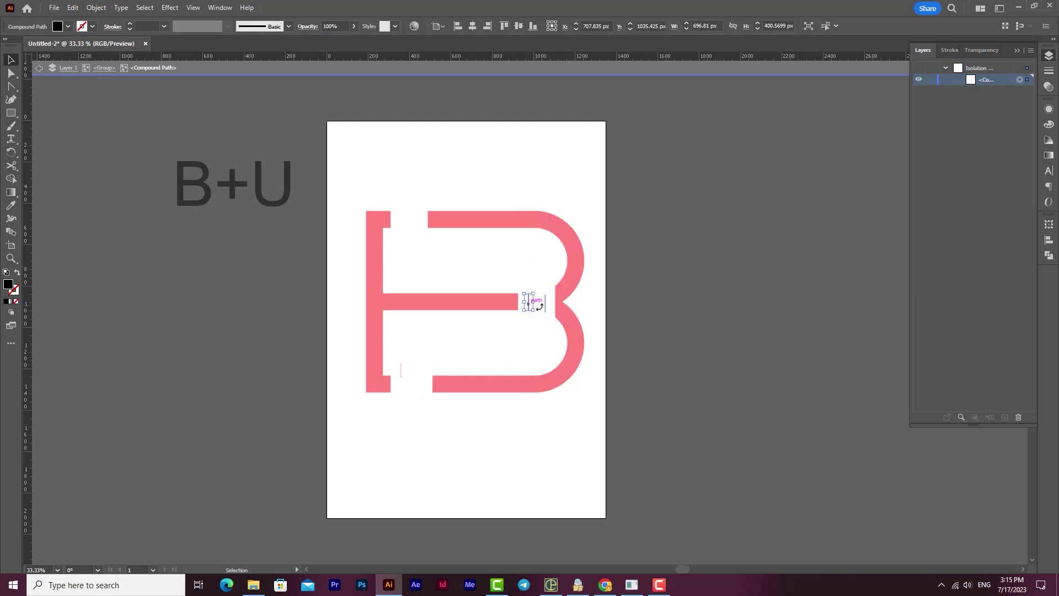
pyautogui.click(576, 70)
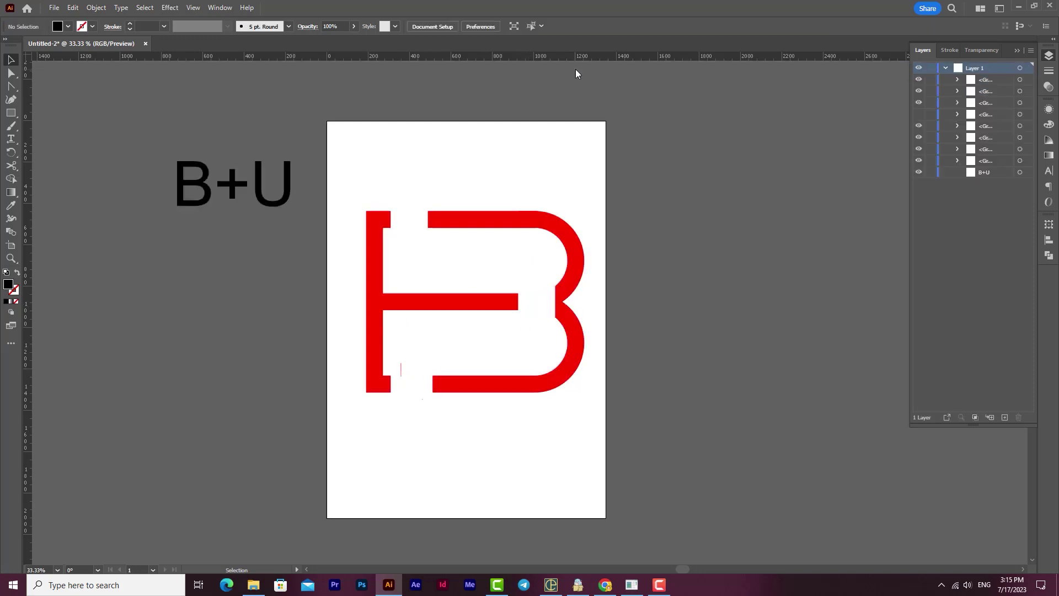
pyautogui.doubleClick(402, 369)
pyautogui.click(401, 369)
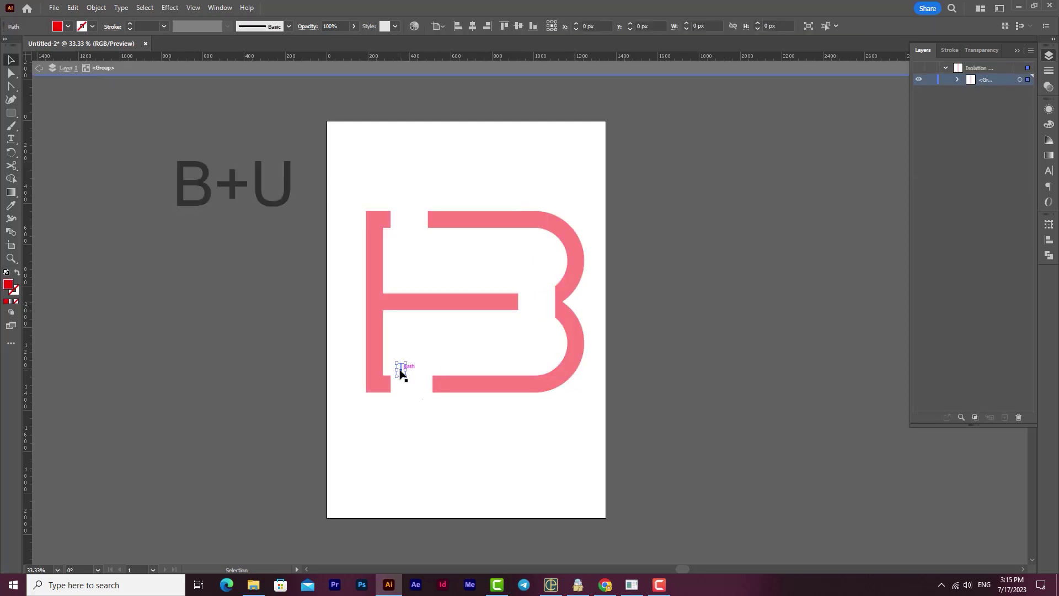
pyautogui.click(609, 72)
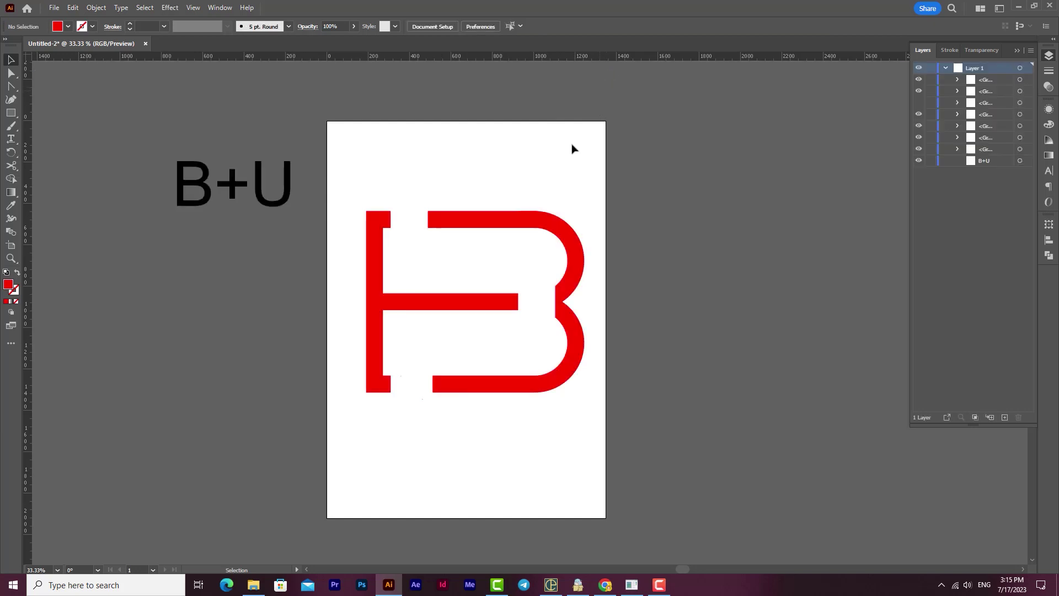
# Step: Hide both B groups, delete the short stray line at the top bar's upper edge, and show the U and B groups again
pyautogui.click(531, 217)
pyautogui.click(918, 137)
pyautogui.click(919, 149)
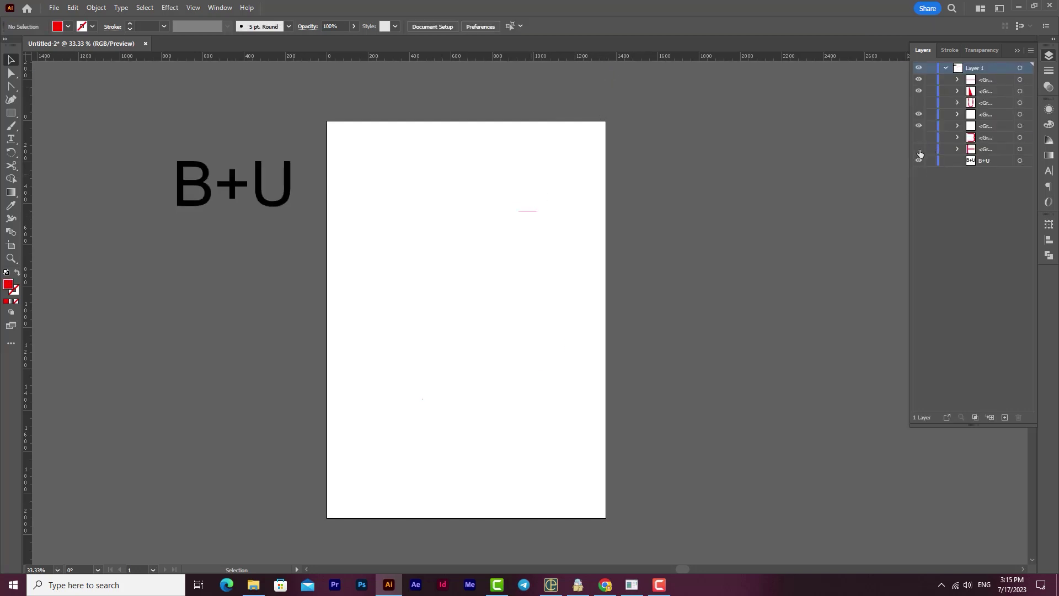
pyautogui.moveTo(564, 197); pyautogui.dragTo(508, 257)
pyautogui.press('Delete')
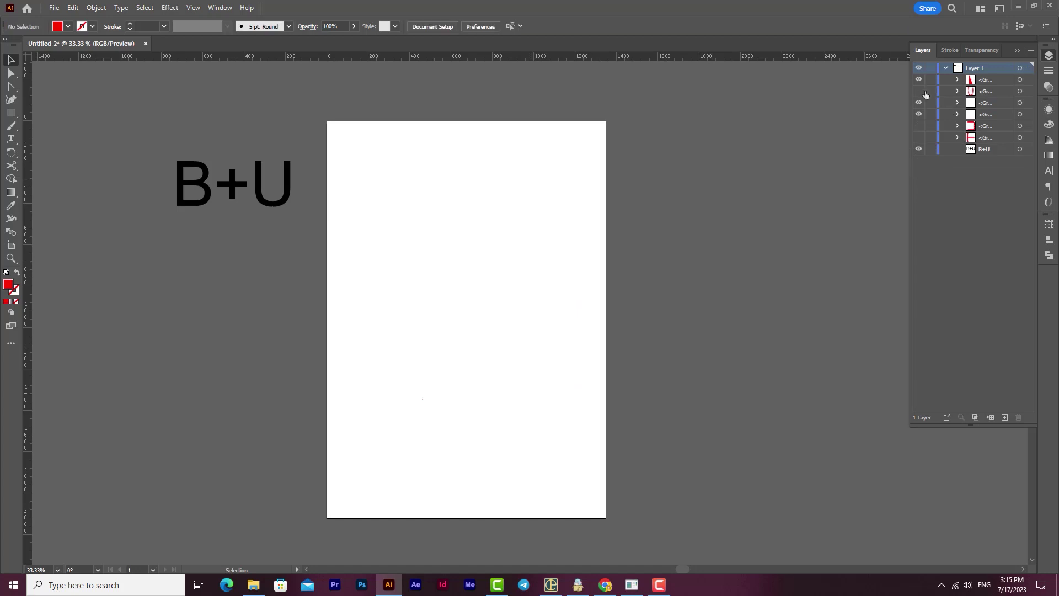
pyautogui.click(918, 91)
pyautogui.click(918, 126)
pyautogui.click(918, 137)
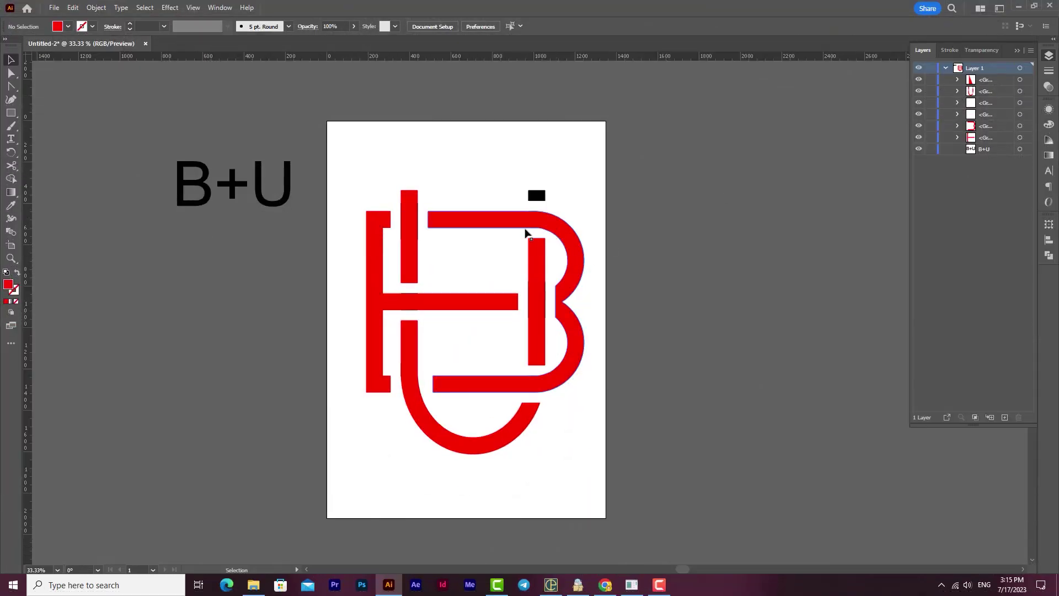
# Step: Expand the U group and hide its three red pieces: the upper left stem, the curve and the right stem
pyautogui.scroll(5, 538, 221)
pyautogui.scroll(-5, 512, 327)
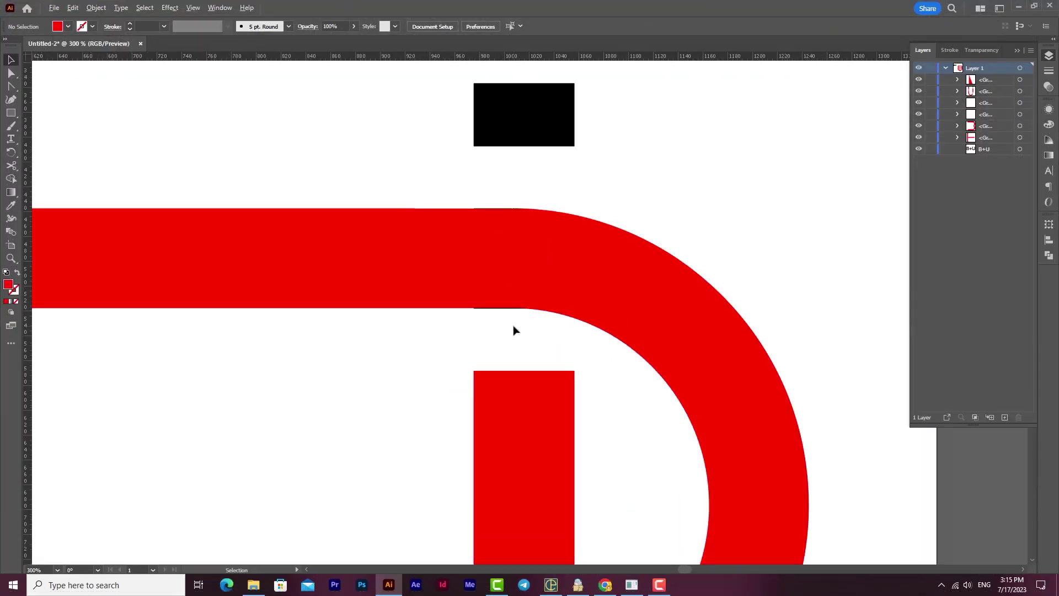
pyautogui.moveTo(499, 375); pyautogui.dragTo(567, 240)
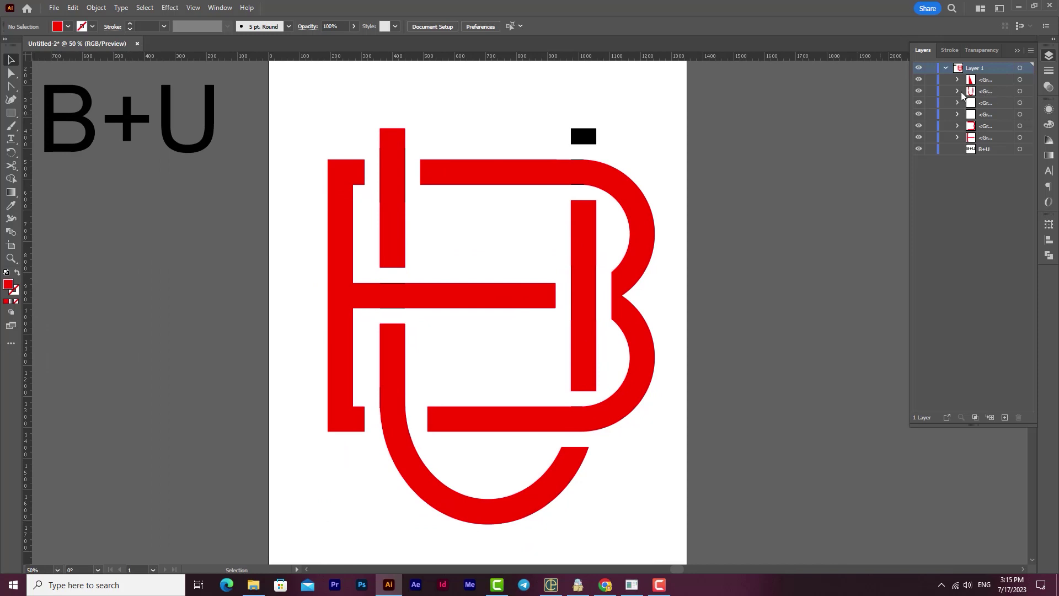
pyautogui.click(958, 92)
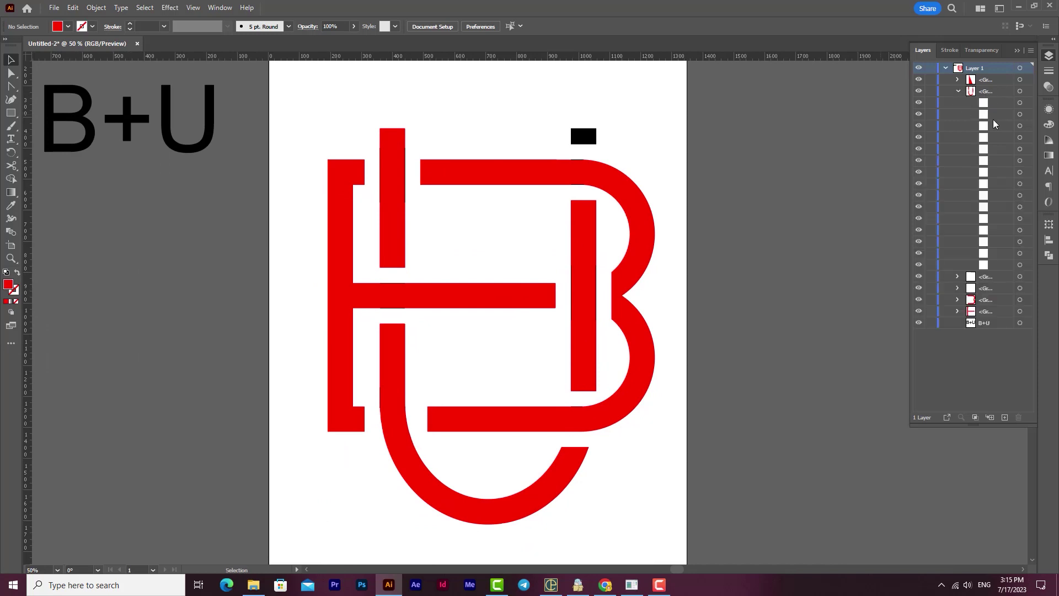
pyautogui.click(919, 91)
pyautogui.click(919, 92)
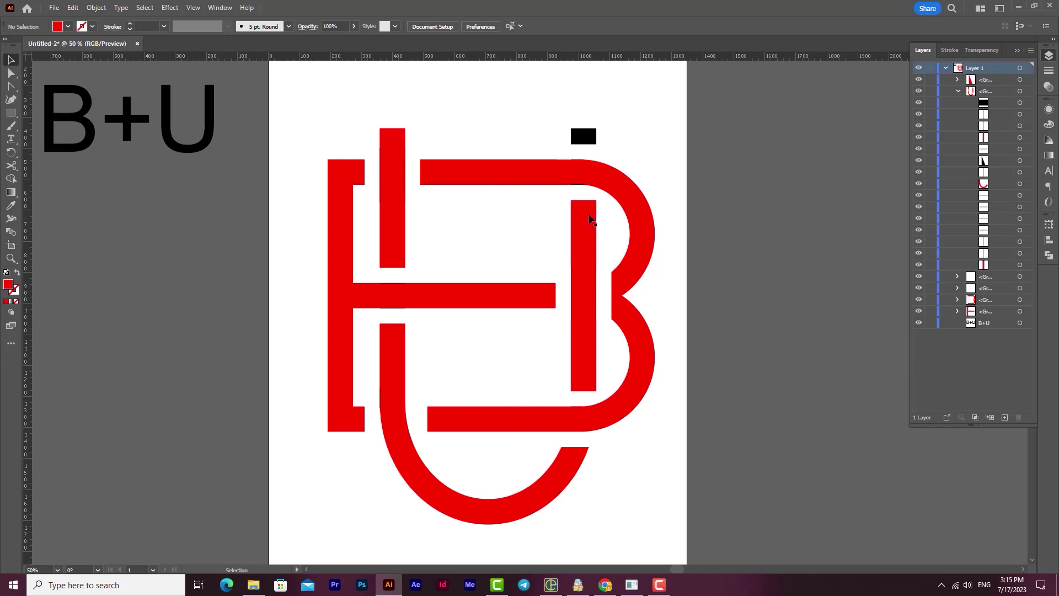
pyautogui.click(918, 265)
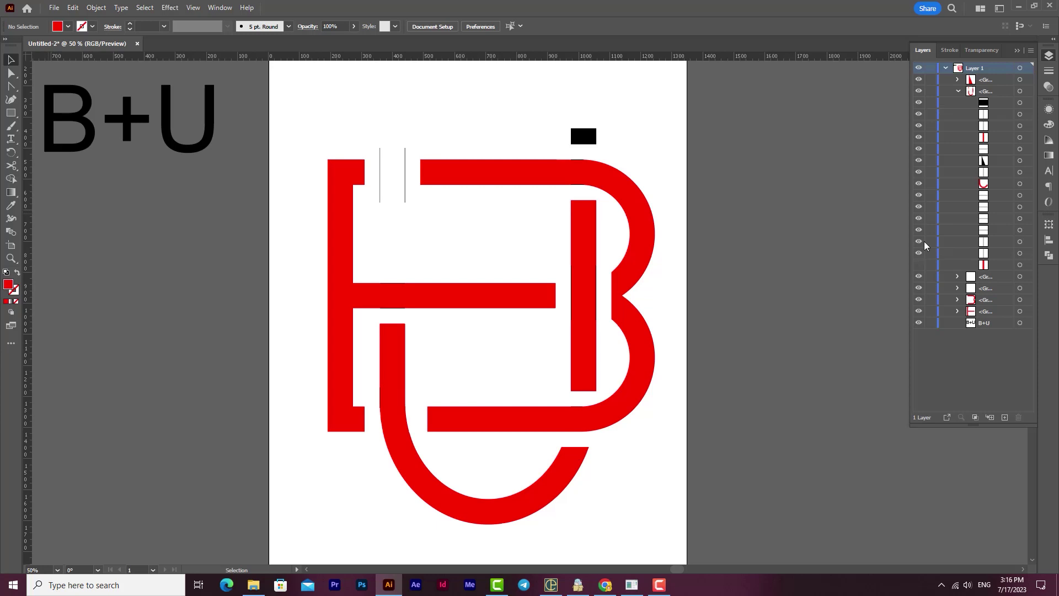
pyautogui.click(919, 184)
pyautogui.click(919, 138)
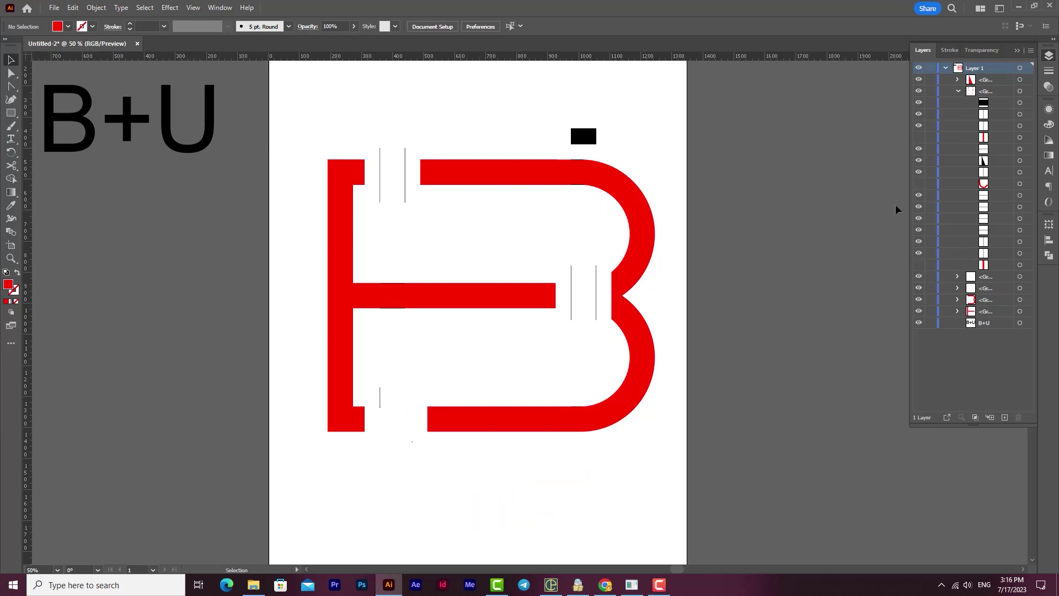
# Step: Move the U's three red paths out of their group, delete the group with the black leftovers, and show the three paths again
pyautogui.click(994, 138)
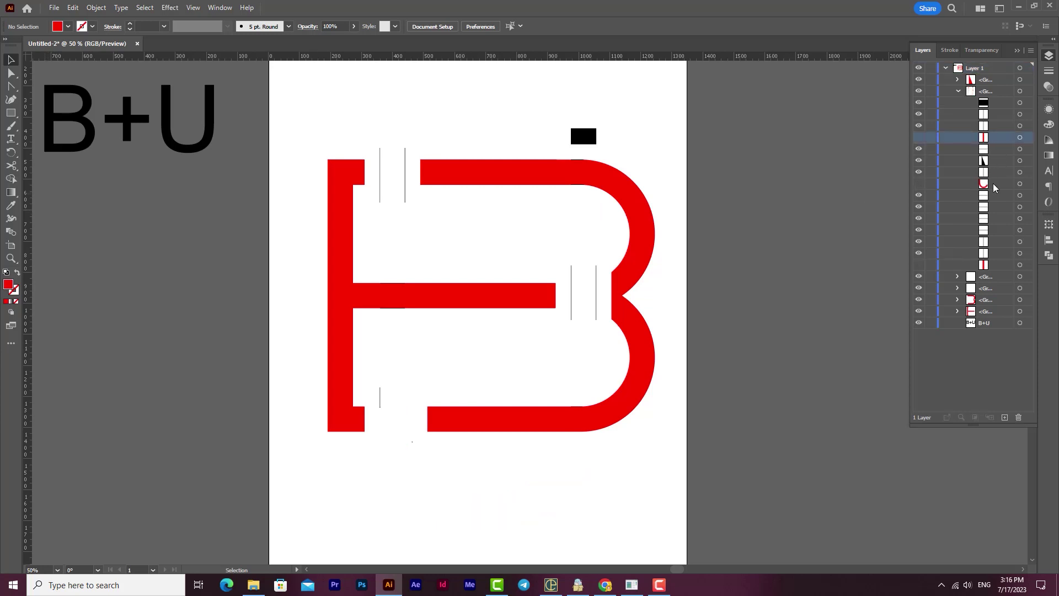
pyautogui.keyDown('ctrl'); pyautogui.click(993, 185); pyautogui.keyUp('ctrl')
pyautogui.keyDown('ctrl'); pyautogui.click(992, 265); pyautogui.keyUp('ctrl')
pyautogui.moveTo(1004, 139); pyautogui.dragTo(998, 91)
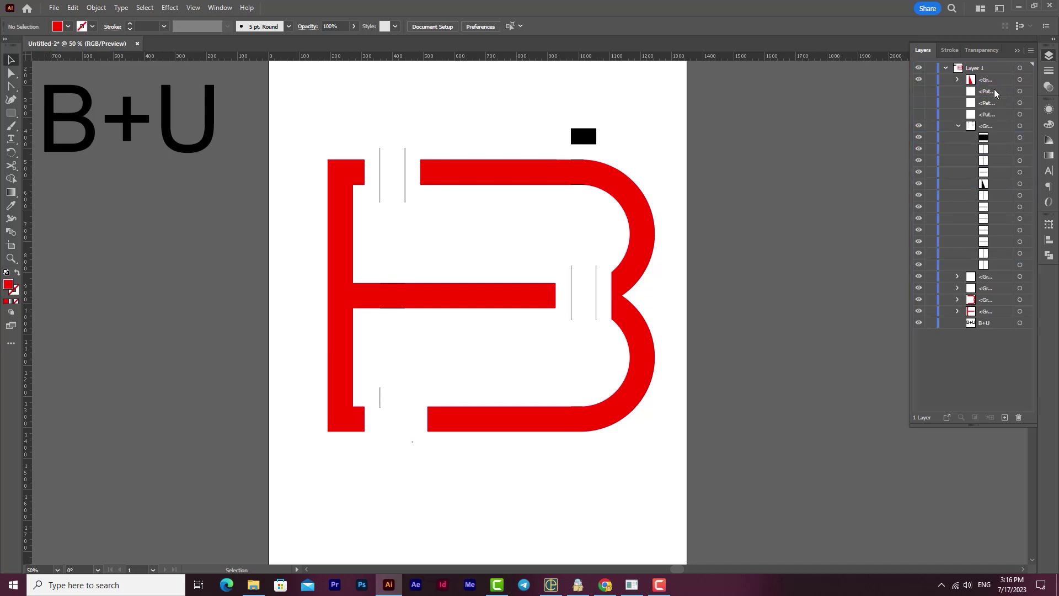
pyautogui.click(1029, 128)
pyautogui.press('Delete')
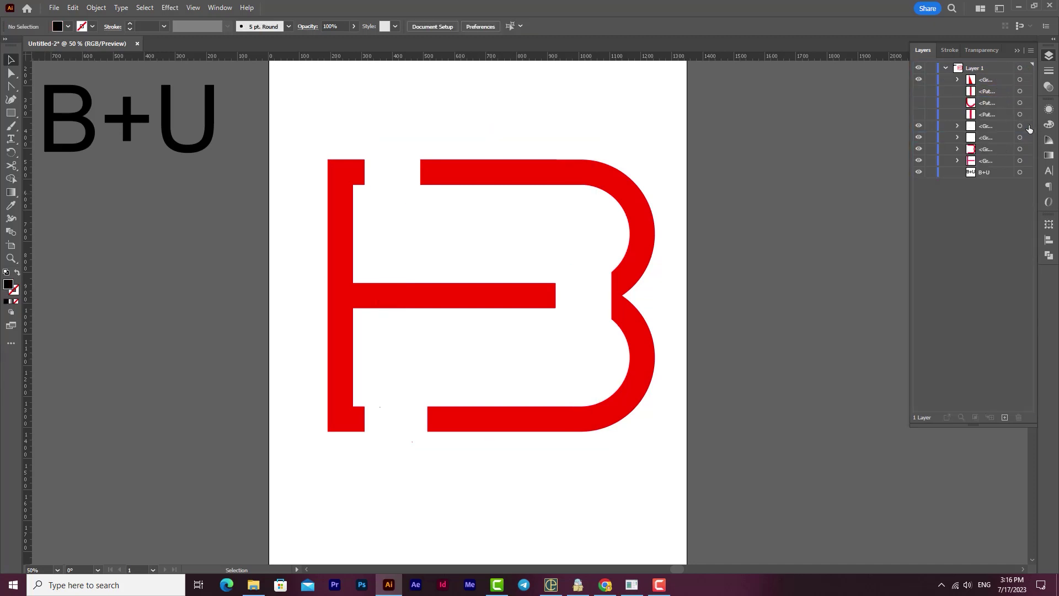
pyautogui.click(920, 87)
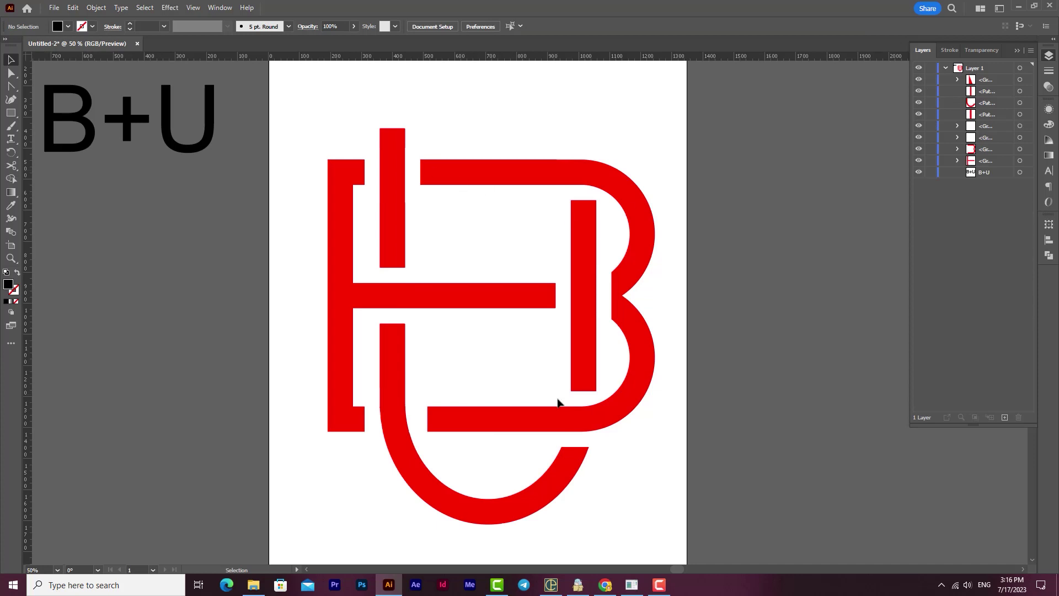
# Step: Check the visibility of the B and U pieces, and delete the tiny leftover group at the U's curve and the two other leftover groups
pyautogui.click(918, 149)
pyautogui.click(918, 148)
pyautogui.click(918, 161)
pyautogui.click(919, 161)
pyautogui.click(1028, 82)
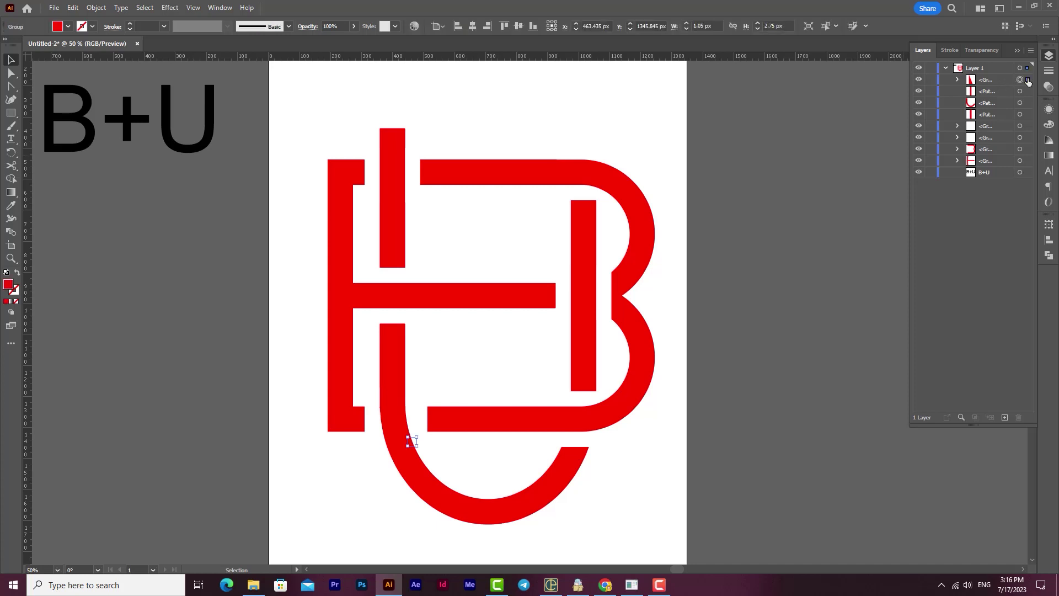
pyautogui.press('Delete')
pyautogui.click(919, 88)
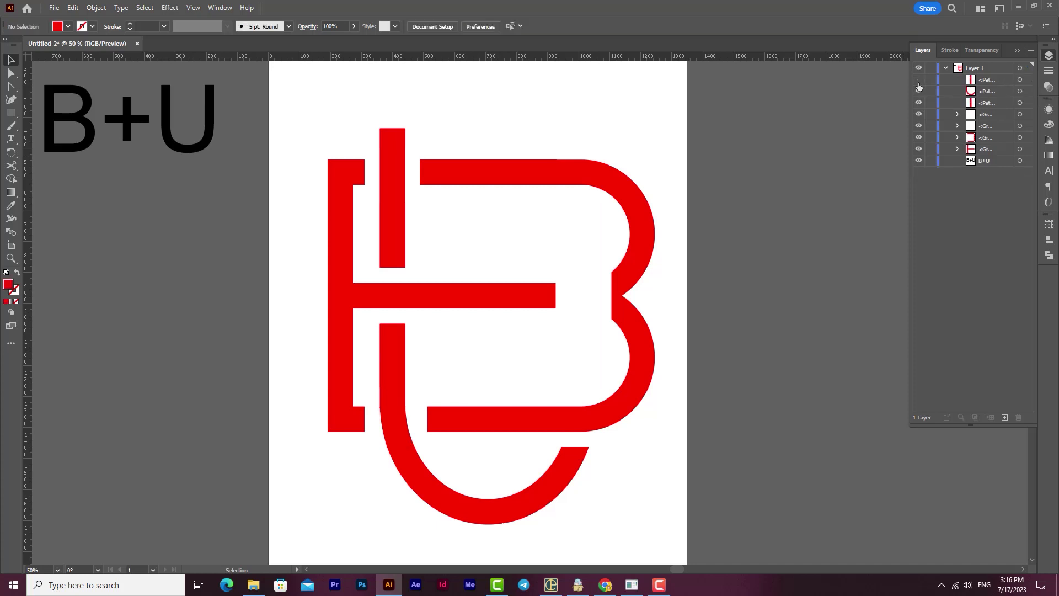
pyautogui.moveTo(920, 97); pyautogui.dragTo(919, 127)
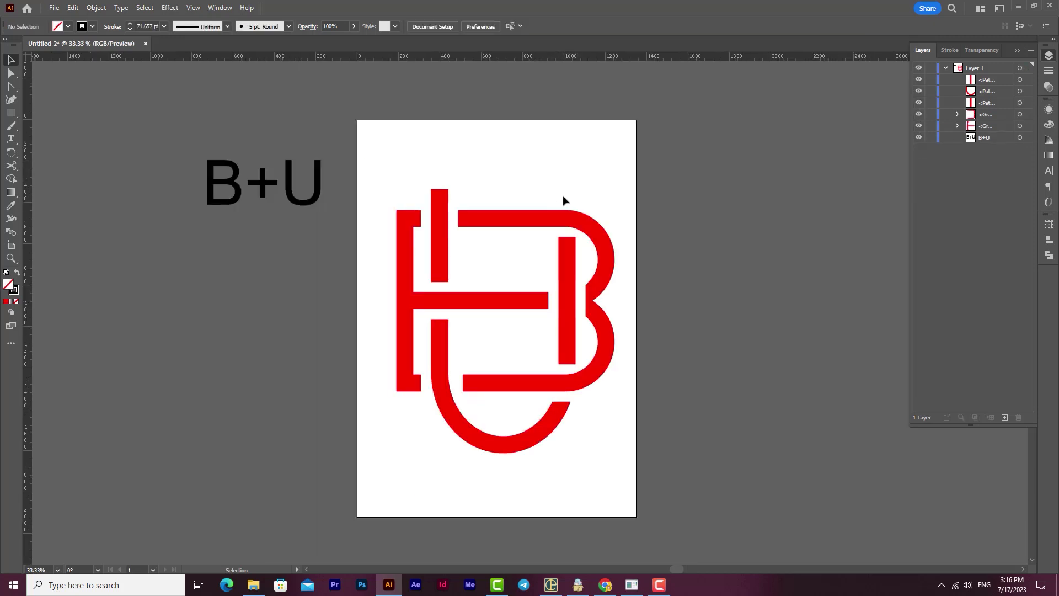
# Step: Duplicate the U's right stem above the B's top bar and shorten the copy to about 121 px high
pyautogui.click(568, 253)
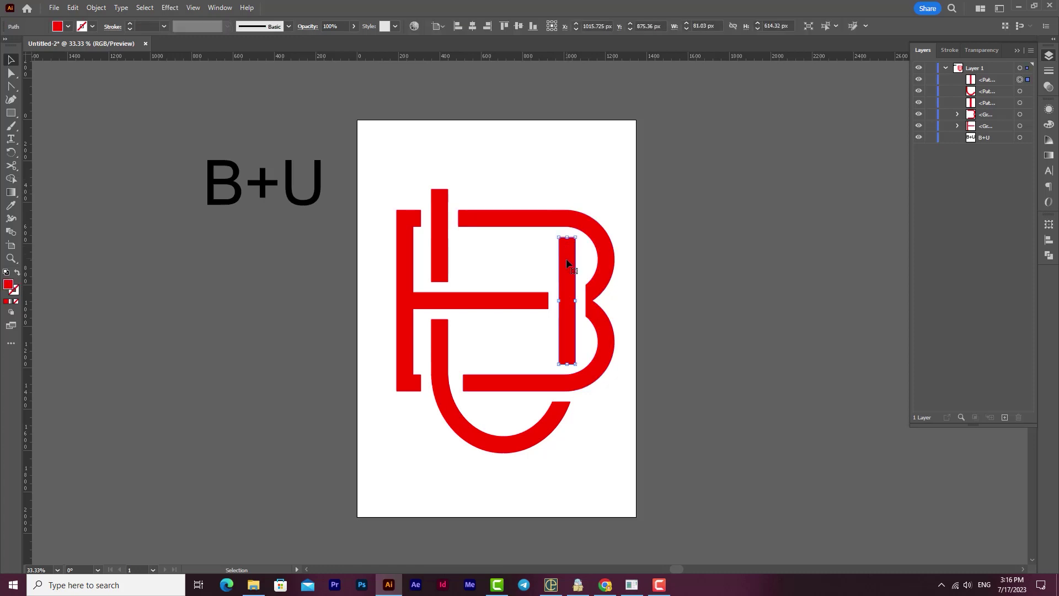
pyautogui.moveTo(564, 273); pyautogui.dragTo(564, 208)
pyautogui.moveTo(570, 299); pyautogui.dragTo(576, 199)
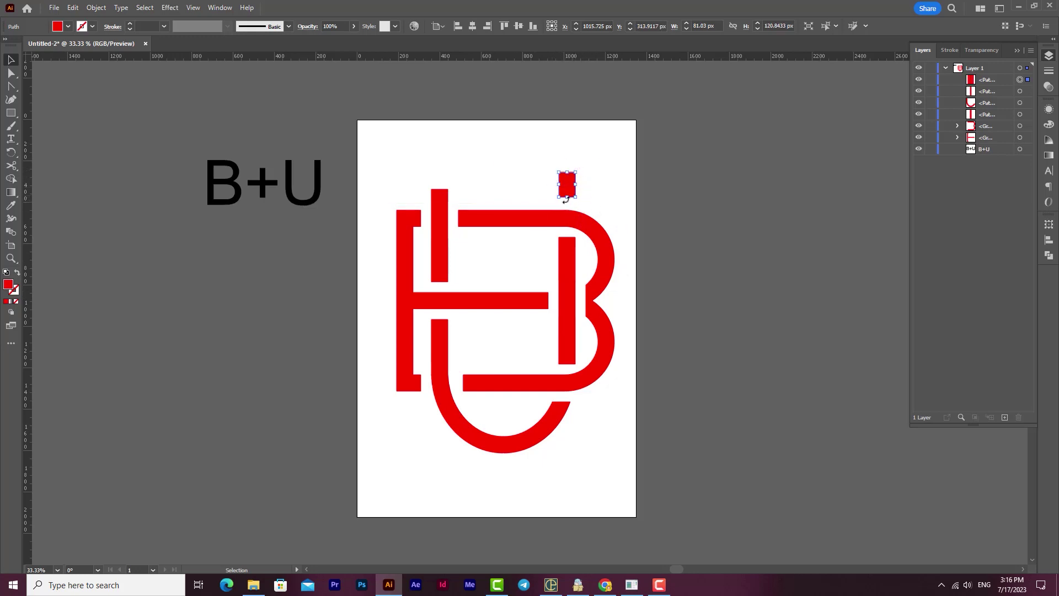
# Step: Place a horizontal guide at the top of the short right-stem piece and extend the U's left stem up to it, about 578 px high
pyautogui.moveTo(565, 57); pyautogui.dragTo(568, 162)
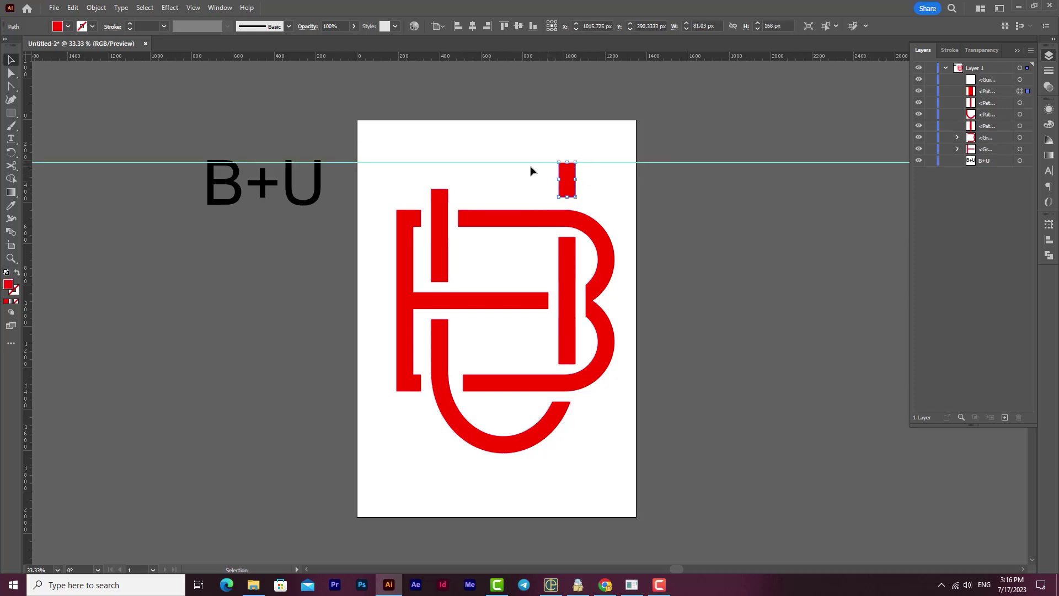
pyautogui.hotkey('ctrl', '=')
pyautogui.click(373, 216)
pyautogui.moveTo(375, 200); pyautogui.dragTo(381, 160)
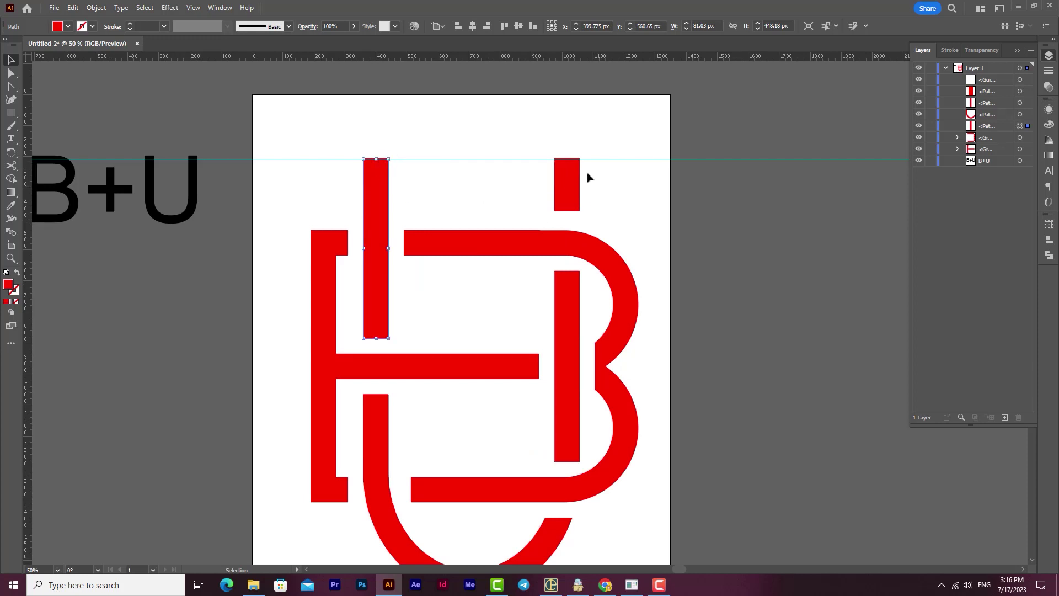
pyautogui.scroll(2, 573, 160)
pyautogui.moveTo(556, 205); pyautogui.dragTo(607, 247)
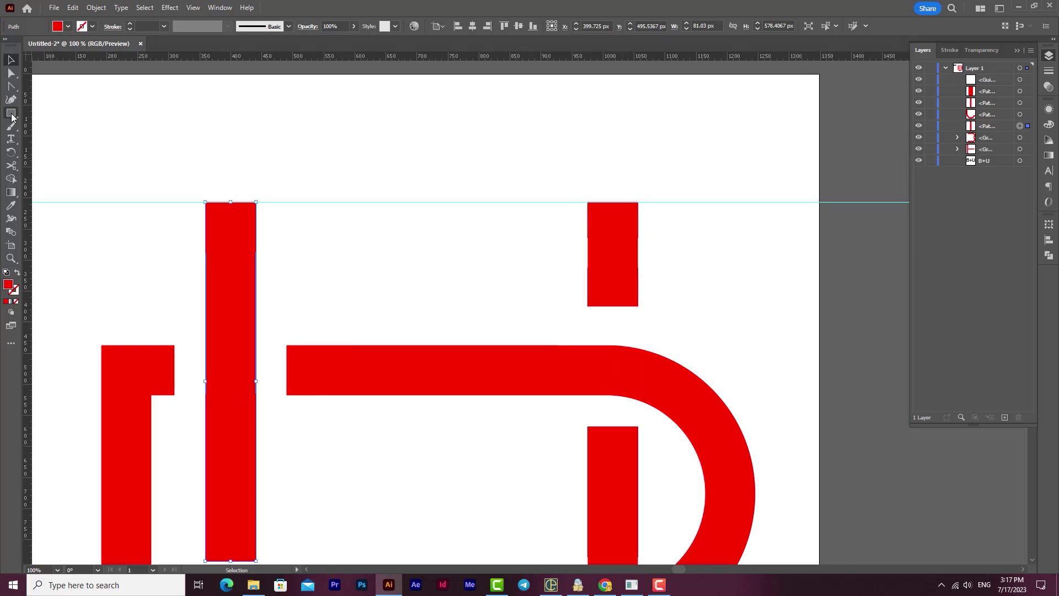
# Step: Draw a rectangle about 112 by 121 px above the guide between the stems and add an anchor point at its top edge's midpoint
pyautogui.moveTo(361, 127); pyautogui.dragTo(430, 202)
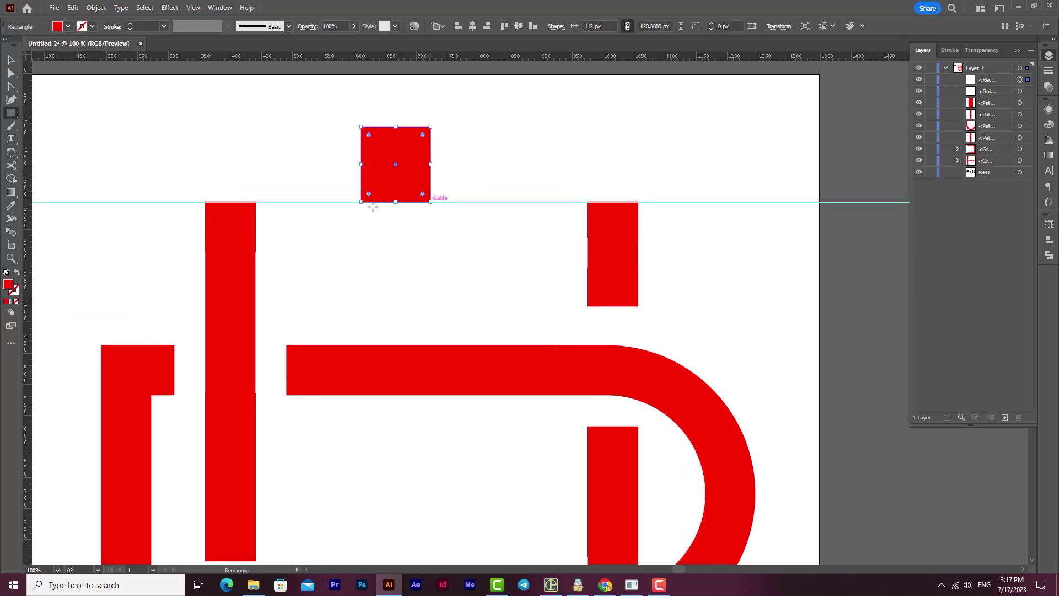
pyautogui.rightClick(10, 99)
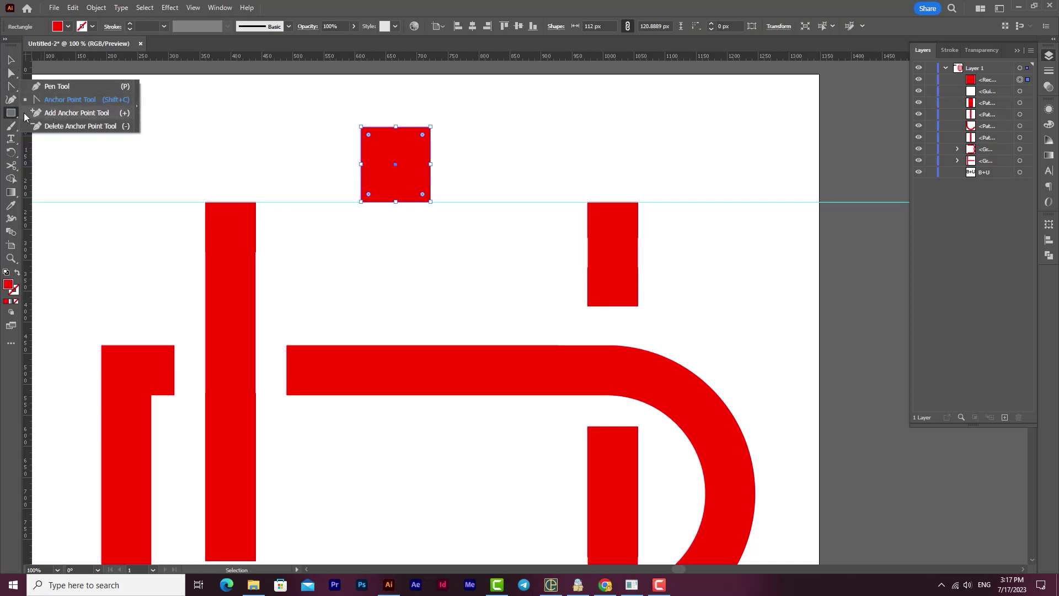
pyautogui.click(72, 116)
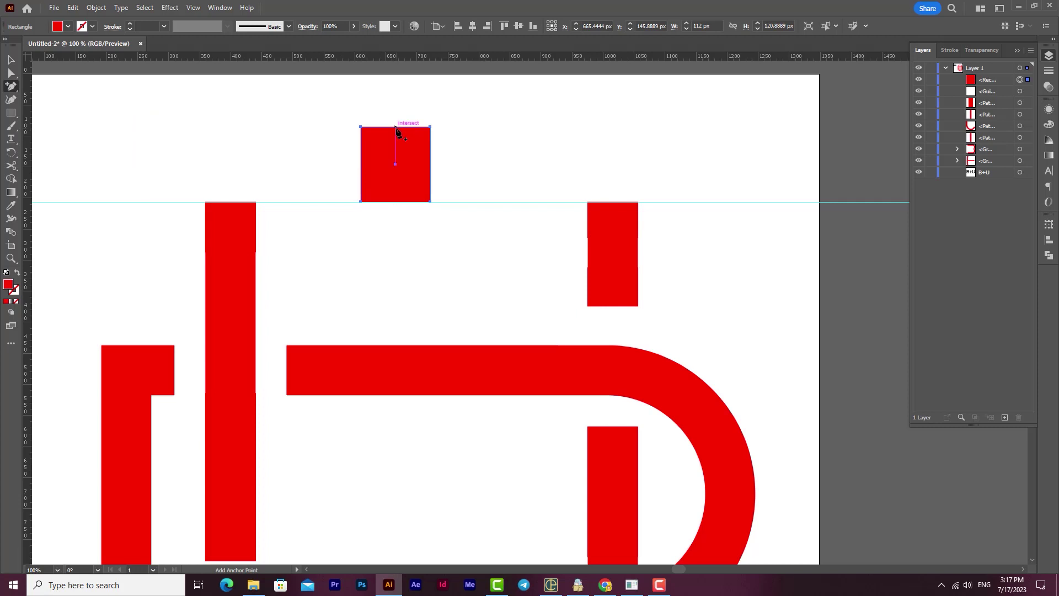
pyautogui.click(395, 127)
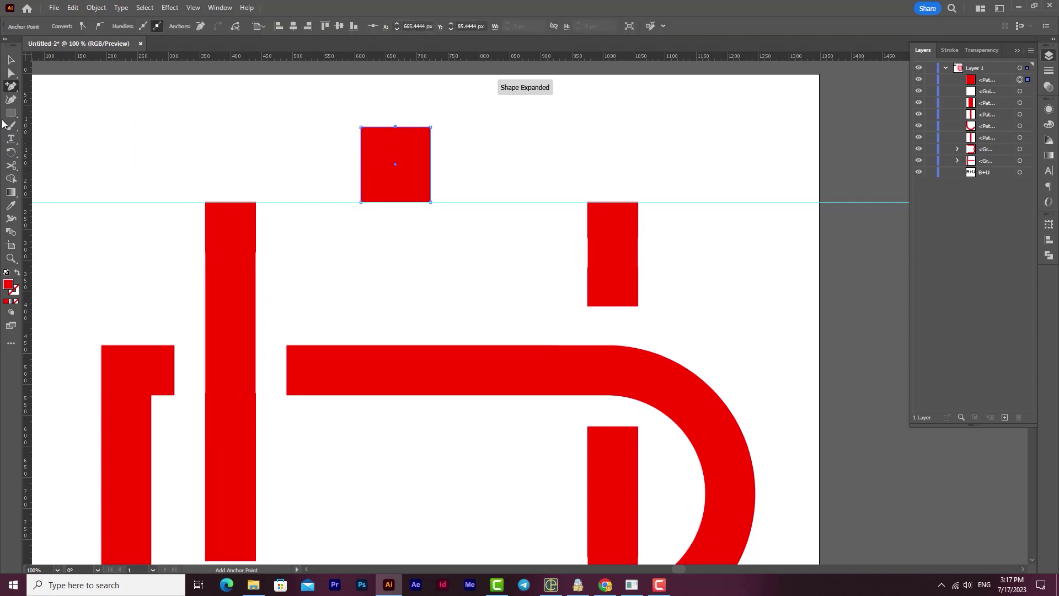
# Step: Flare the rectangle's corners outward to about 143 px wide, curve its sides inward, and pull the top middle anchor down into a curved notch
pyautogui.click(10, 86)
pyautogui.click(72, 125)
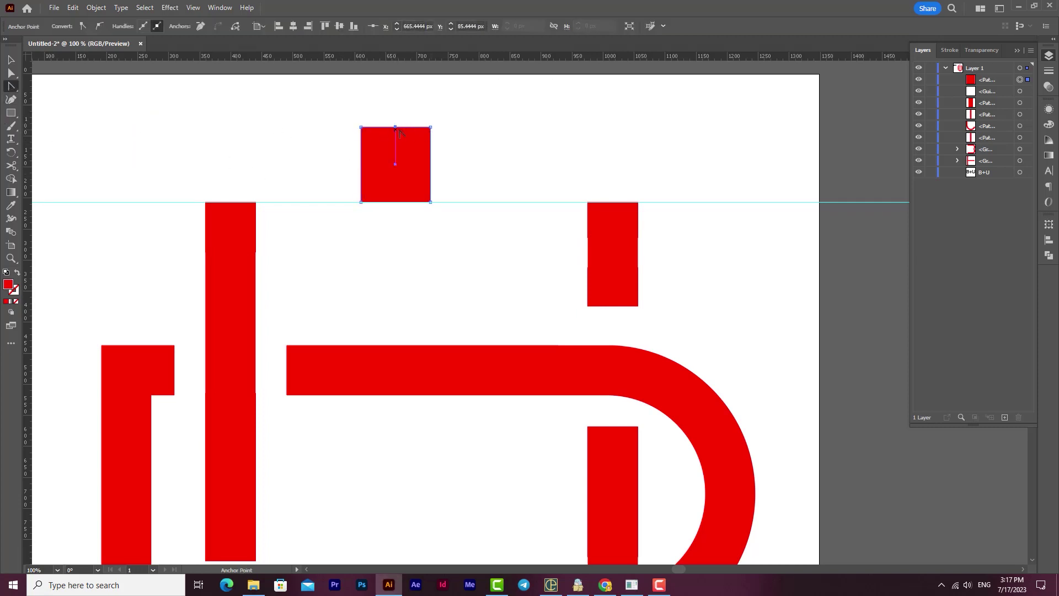
pyautogui.moveTo(395, 128); pyautogui.dragTo(440, 127)
pyautogui.moveTo(430, 202); pyautogui.dragTo(441, 202)
pyautogui.moveTo(361, 202); pyautogui.dragTo(352, 202)
pyautogui.moveTo(361, 127); pyautogui.dragTo(357, 176)
pyautogui.moveTo(440, 170); pyautogui.dragTo(396, 151)
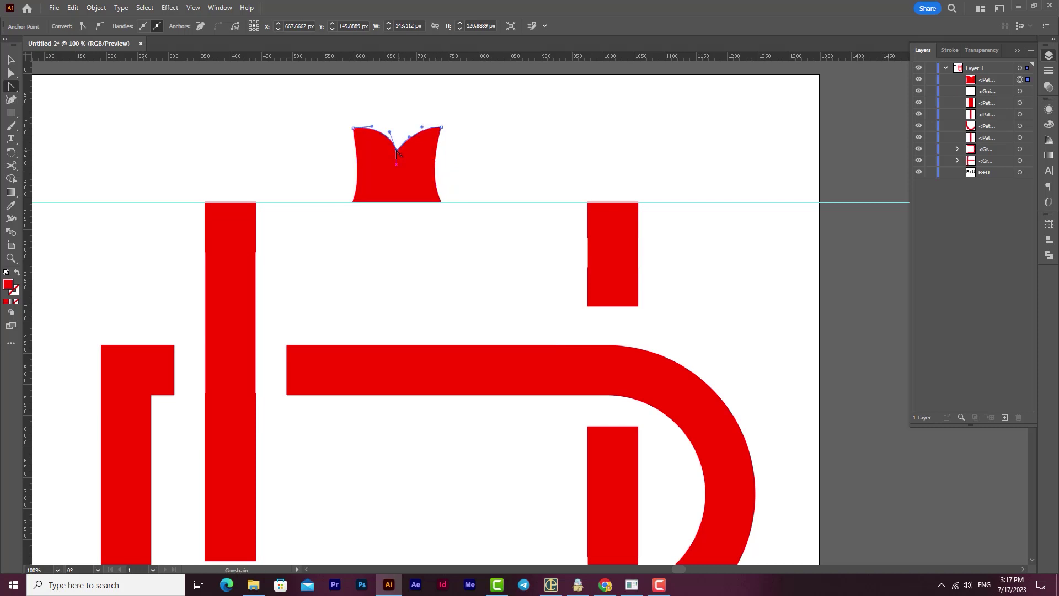
# Step: Move the notched shape onto the short right-stem piece and scale it to the stem's width, about 81 by 96 px
pyautogui.click(11, 60)
pyautogui.moveTo(430, 184); pyautogui.dragTo(573, 172)
pyautogui.moveTo(553, 166); pyautogui.dragTo(641, 177)
pyautogui.scroll(5, 645, 201)
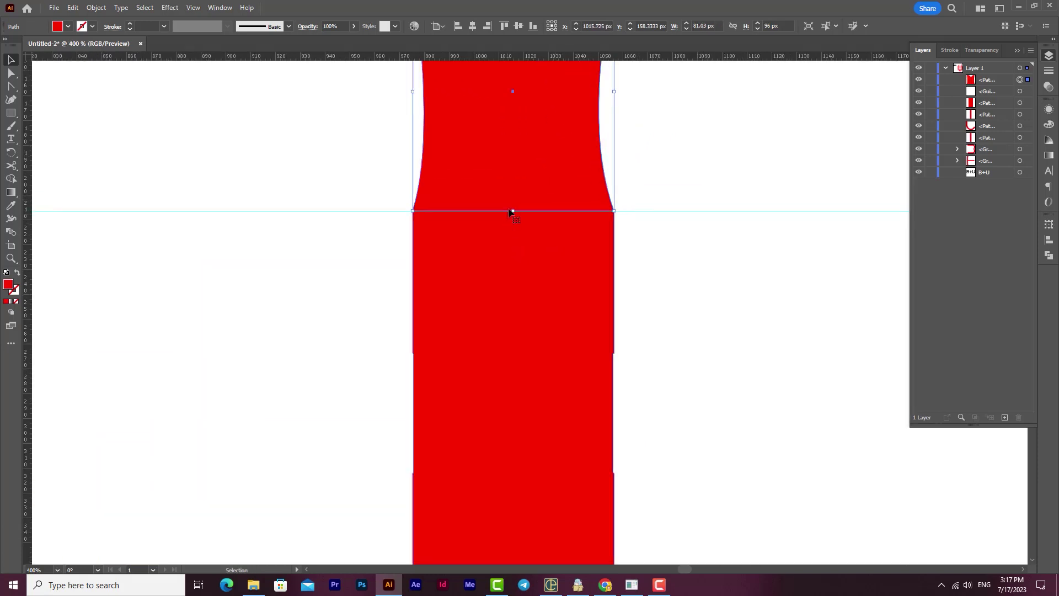
pyautogui.click(658, 239)
pyautogui.scroll(5, 562, 307)
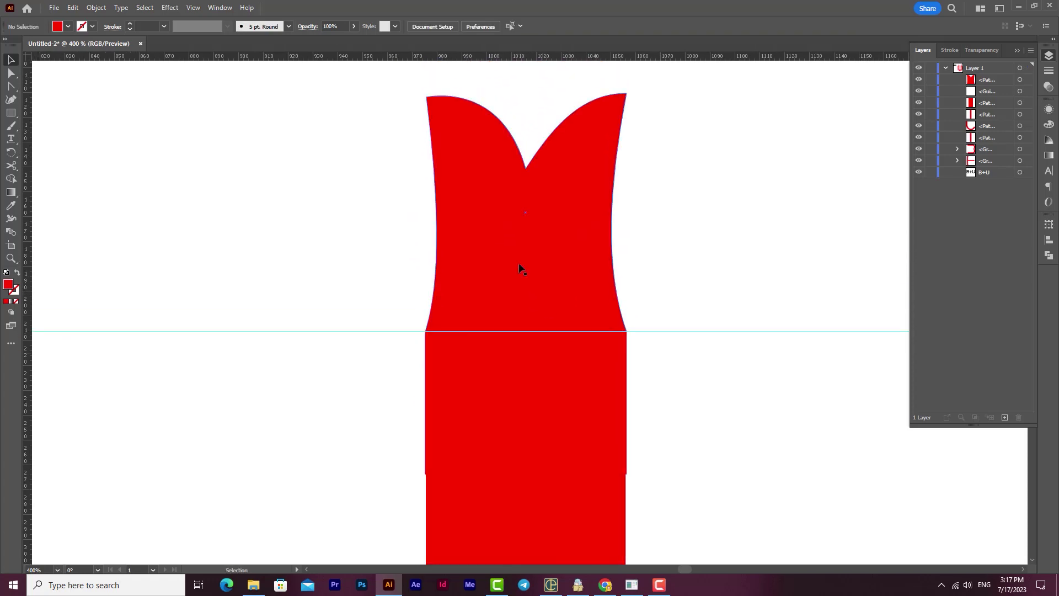
# Step: Pull the notched shape's upper left tip outward to about 85 px overall width and adjust the curve of its left side
pyautogui.hotkey('shift', 'c')
pyautogui.moveTo(426, 98); pyautogui.dragTo(417, 97)
pyautogui.moveTo(440, 281); pyautogui.dragTo(446, 239)
pyautogui.moveTo(429, 198); pyautogui.dragTo(437, 192)
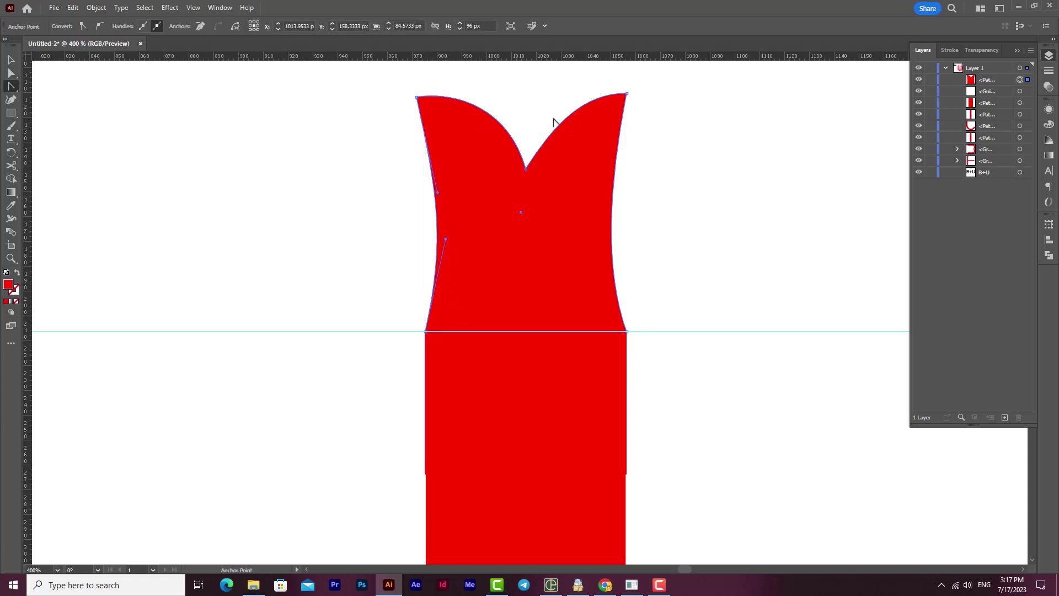
pyautogui.moveTo(608, 189); pyautogui.dragTo(600, 174)
# Step: Shorten the right-stem piece to about 150 px high and lower the notched shape onto it
pyautogui.click(518, 148)
pyautogui.scroll(-6, 561, 270)
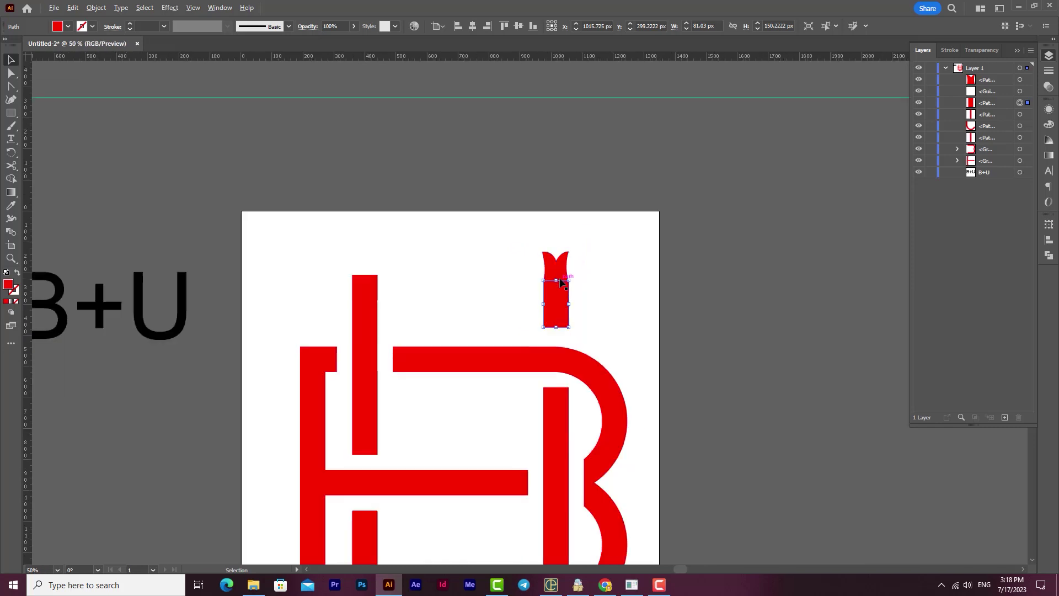
pyautogui.click(633, 303)
pyautogui.scroll(3, 557, 281)
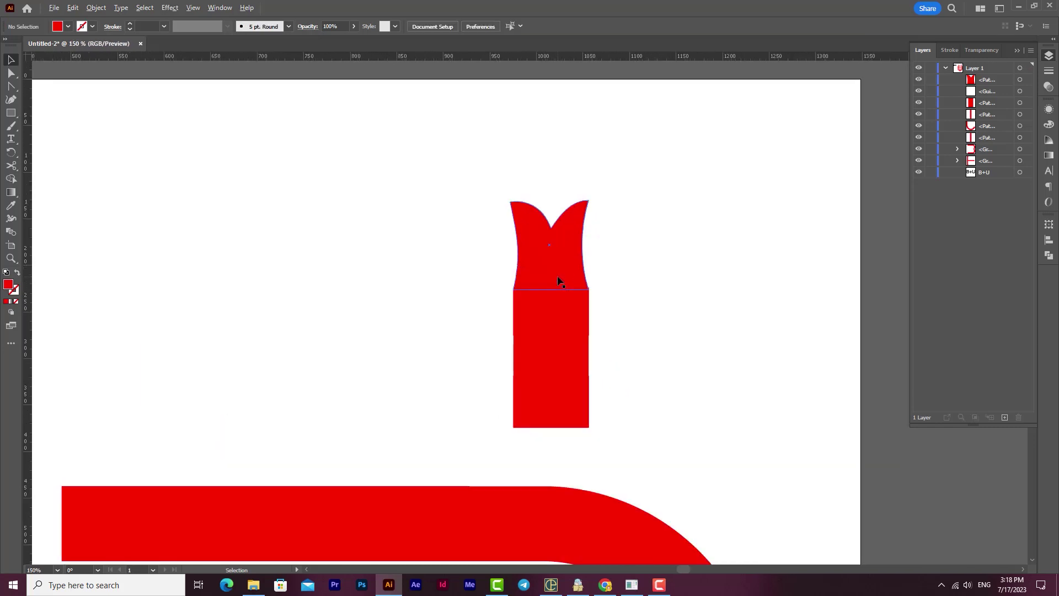
pyautogui.scroll(1, 557, 281)
# Step: Pull both upper tips of the notched shape outward to about 128 px overall width and curve the sides to match
pyautogui.click(568, 255)
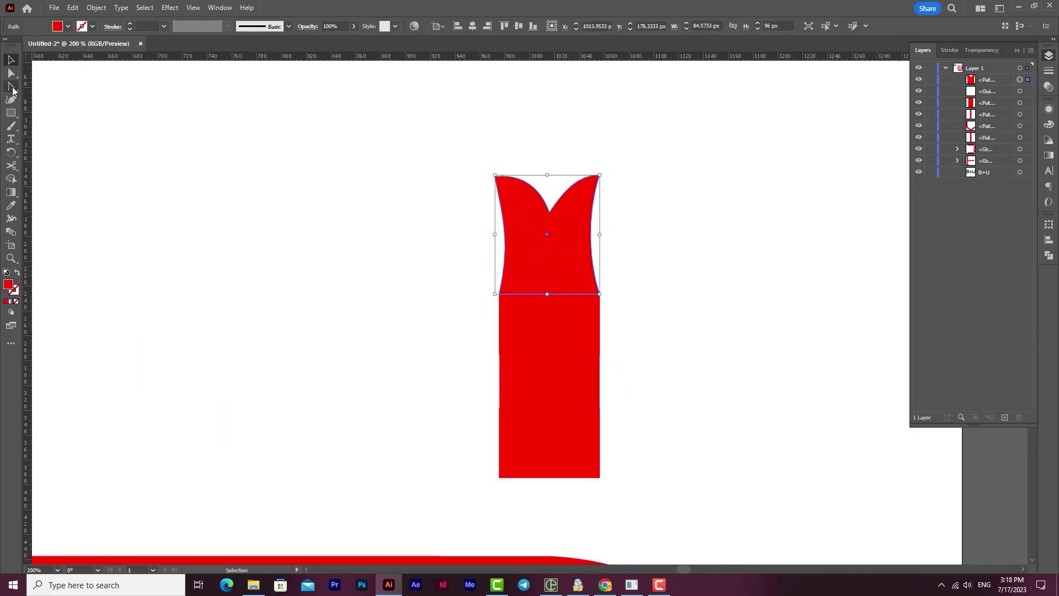
pyautogui.click(13, 88)
pyautogui.moveTo(602, 176); pyautogui.dragTo(631, 175)
pyautogui.moveTo(618, 214); pyautogui.dragTo(606, 199)
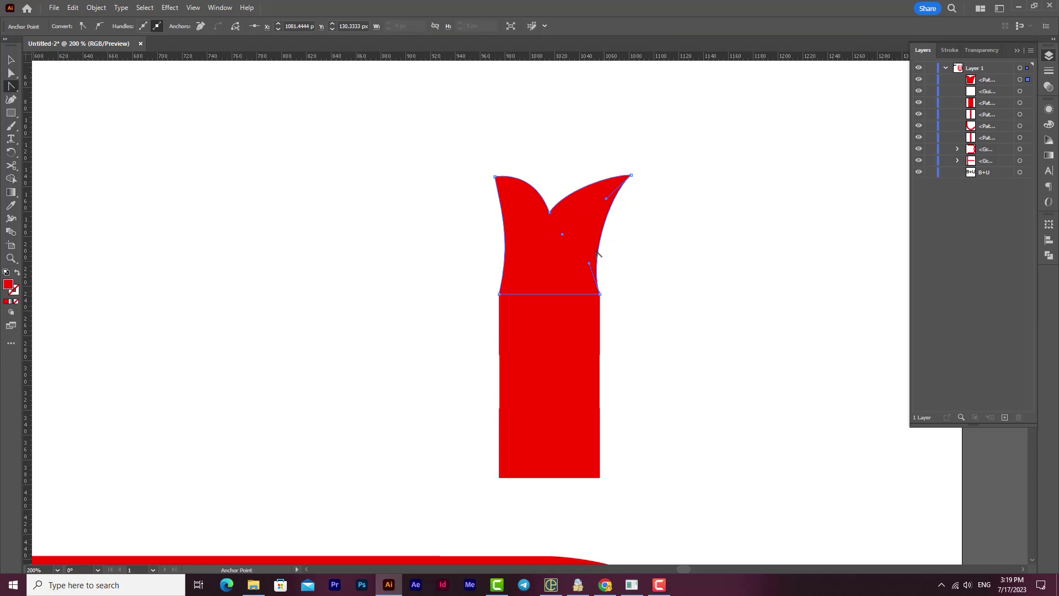
pyautogui.moveTo(495, 176); pyautogui.dragTo(472, 179)
pyautogui.moveTo(483, 225); pyautogui.dragTo(501, 221)
pyautogui.press('v')
pyautogui.click(364, 196)
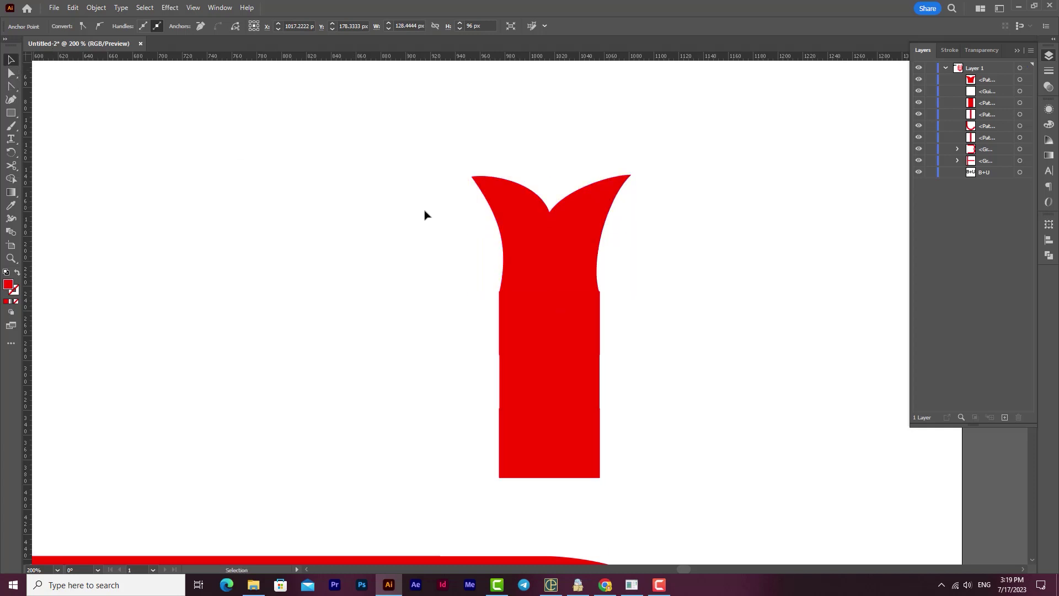
# Step: Unite the notched shape and the short right-stem piece into one path
pyautogui.click(553, 257)
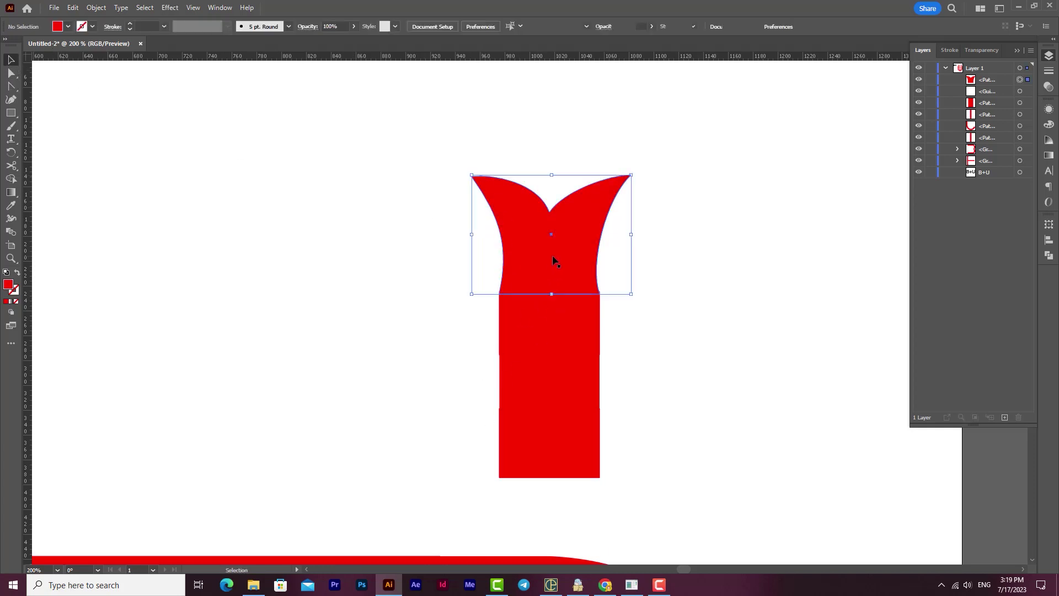
pyautogui.click(551, 362)
pyautogui.keyDown('shift'); pyautogui.click(555, 265); pyautogui.keyUp('shift')
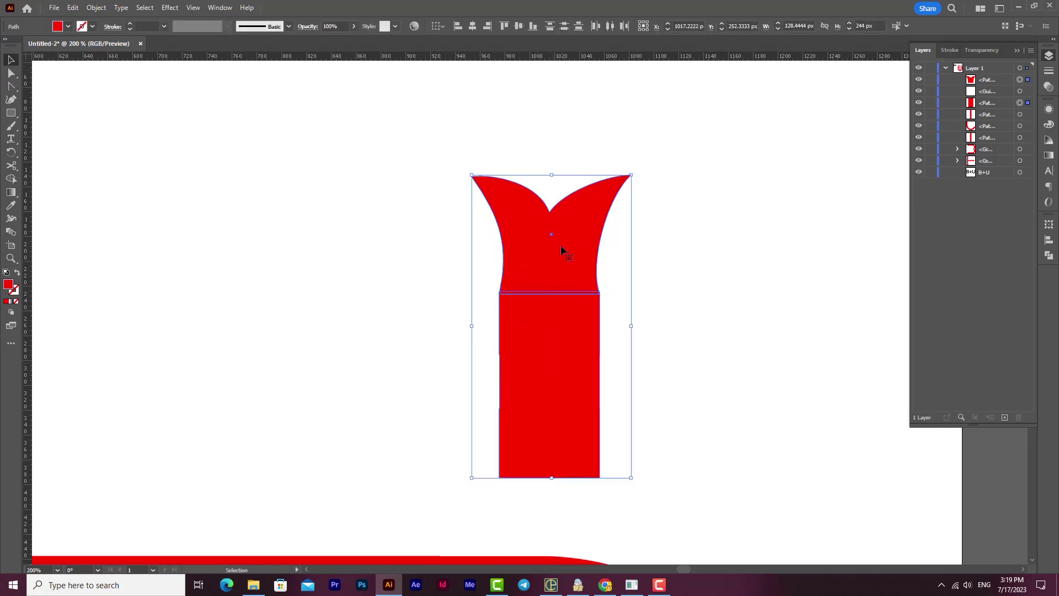
pyautogui.click(1049, 255)
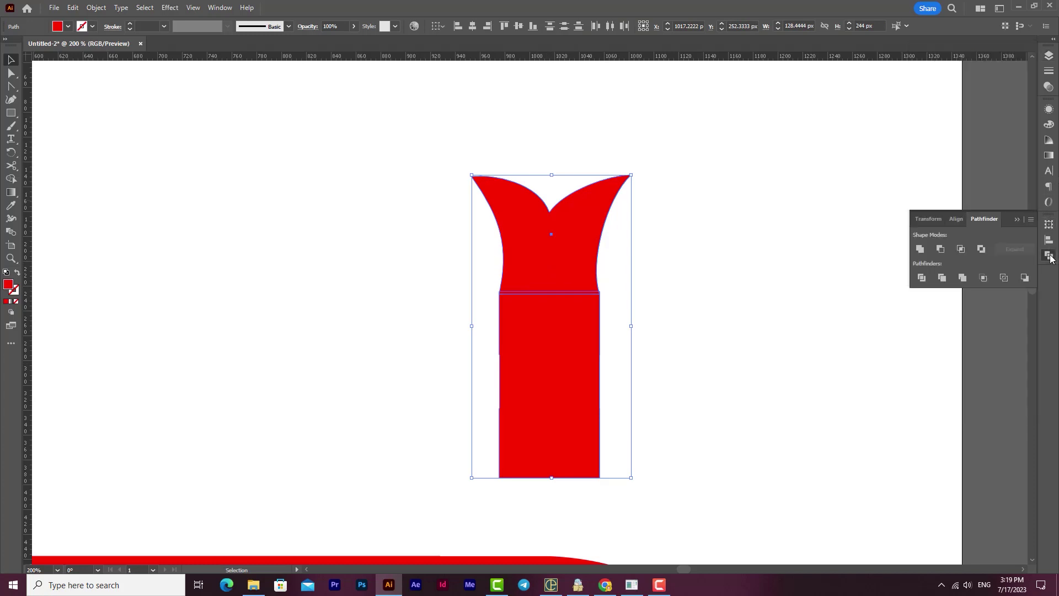
pyautogui.click(921, 251)
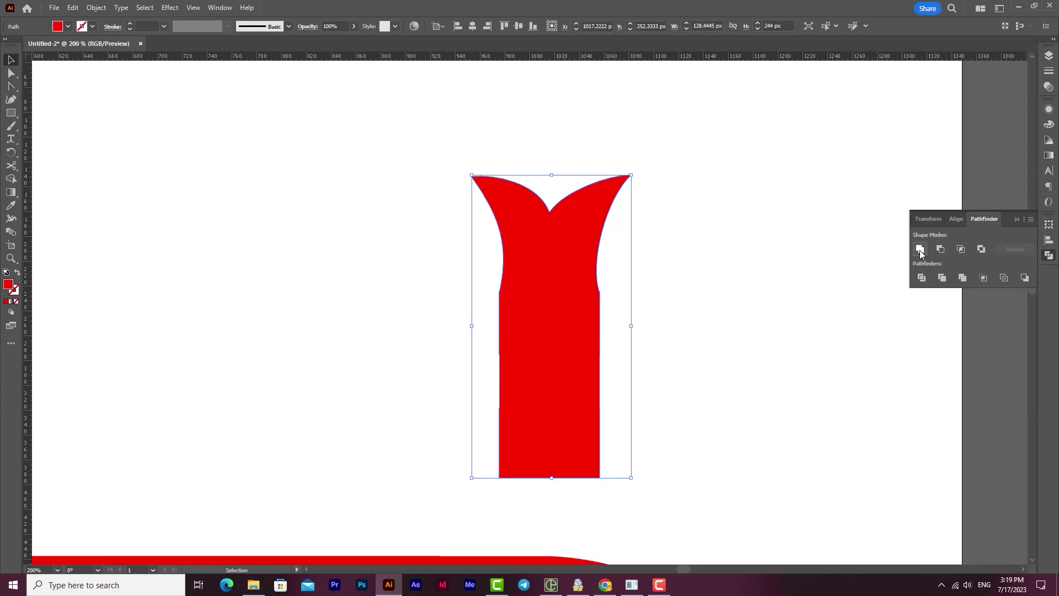
# Step: Delete the anchor points on both sides where the notched top met the stem piece
pyautogui.scroll(1, 572, 302)
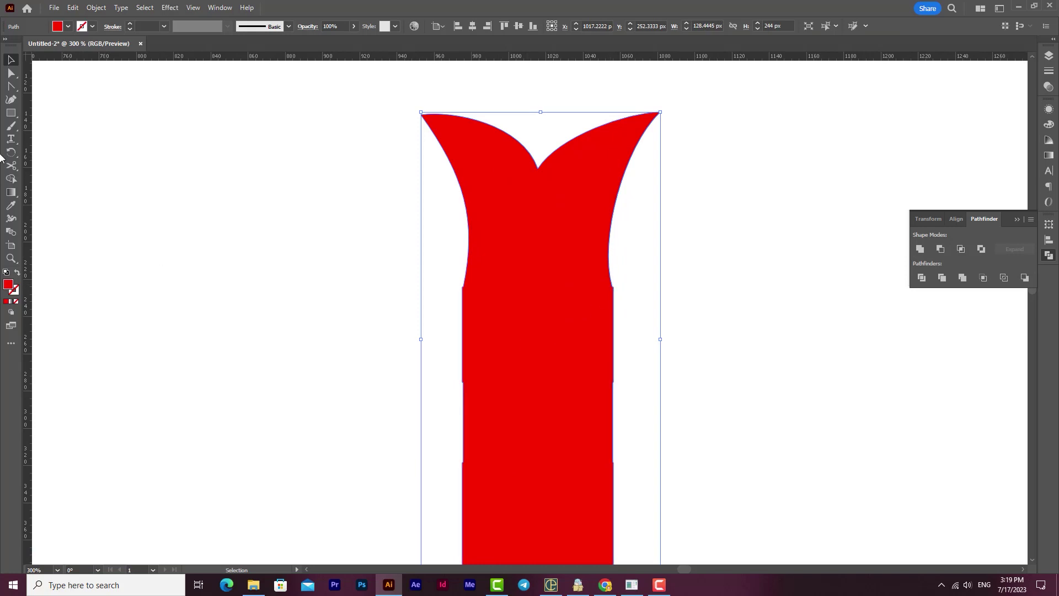
pyautogui.moveTo(12, 106); pyautogui.dragTo(37, 126)
pyautogui.click(463, 285)
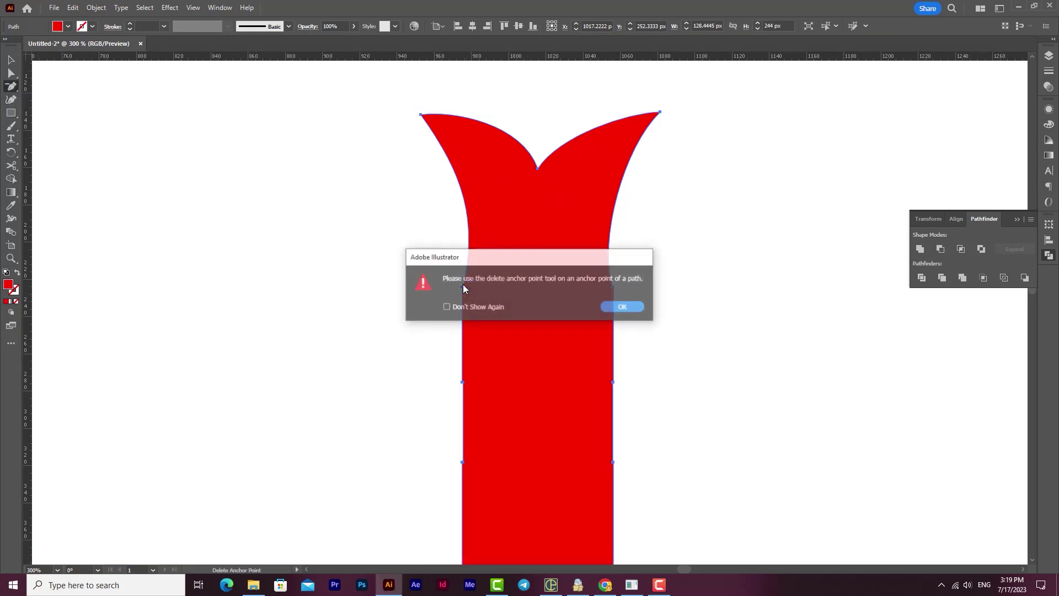
pyautogui.click(637, 310)
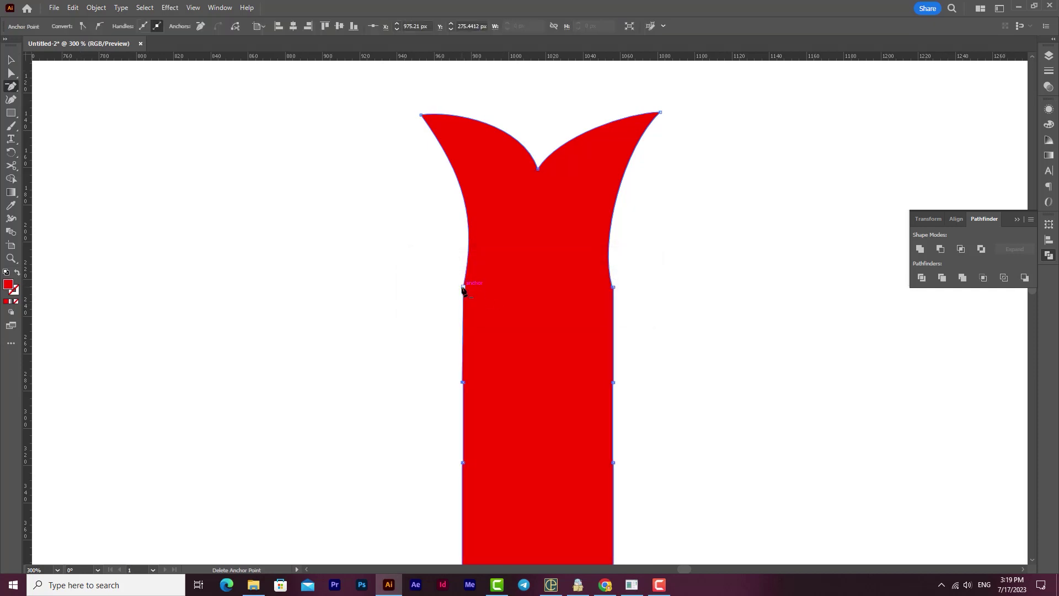
pyautogui.click(463, 287)
pyautogui.click(613, 288)
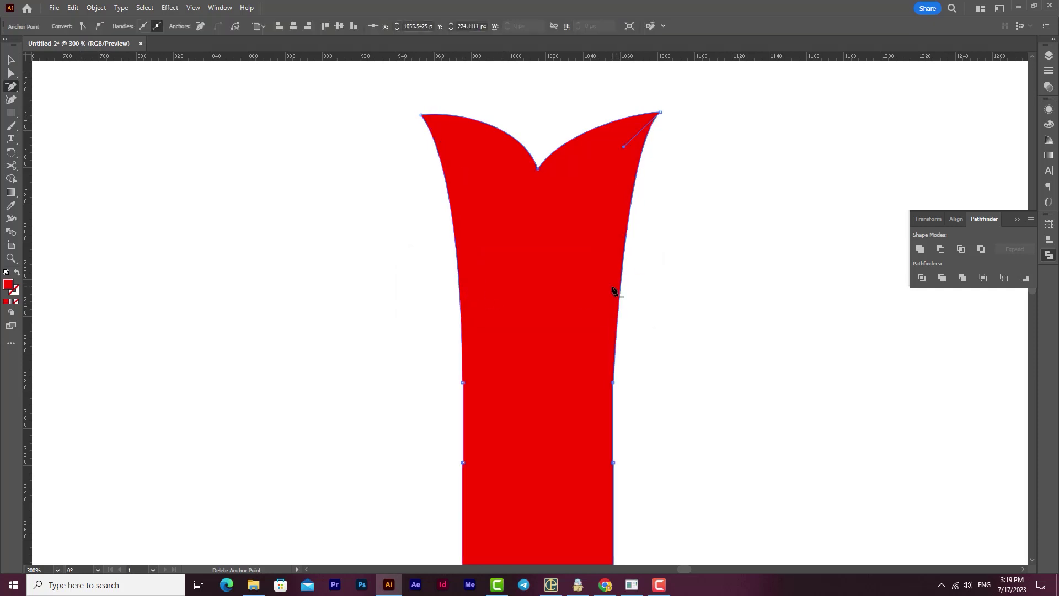
# Step: Adjust the anchor handles to curve both sides of the united stem top slightly inward
pyautogui.moveTo(11, 87); pyautogui.dragTo(38, 126)
pyautogui.moveTo(456, 214); pyautogui.dragTo(466, 221)
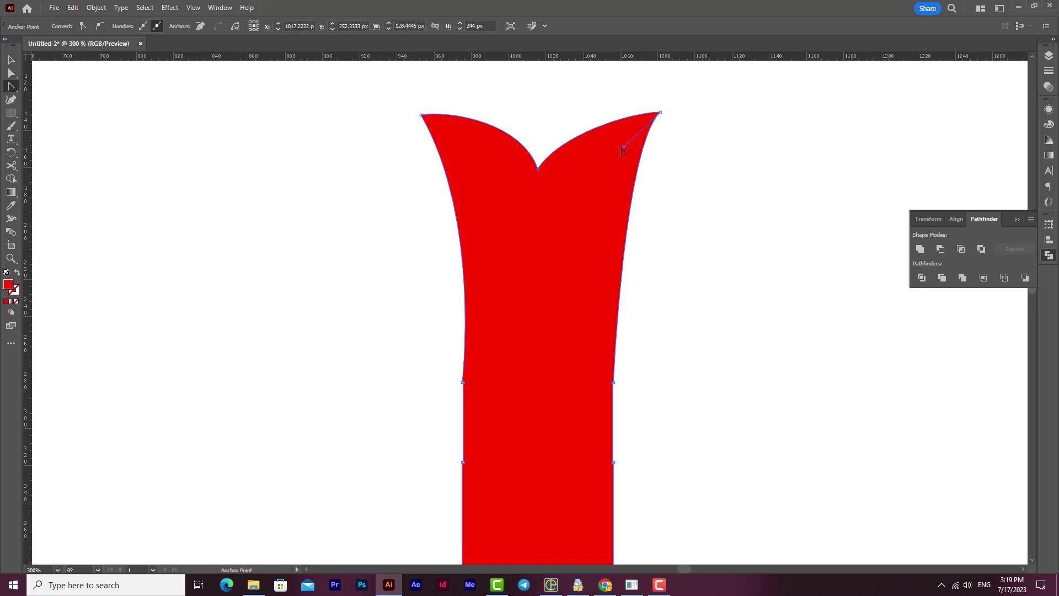
pyautogui.moveTo(629, 152); pyautogui.dragTo(590, 168)
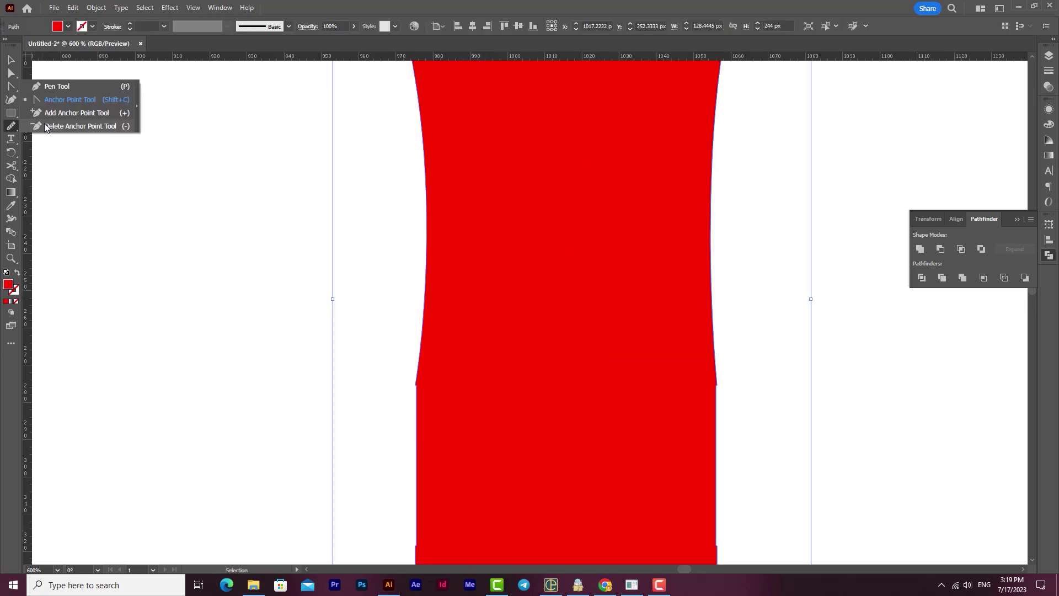
# Step: Delete the remaining intermediate anchor points along both sides of the stem top so the curves run smoothly to its base
pyautogui.click(45, 125)
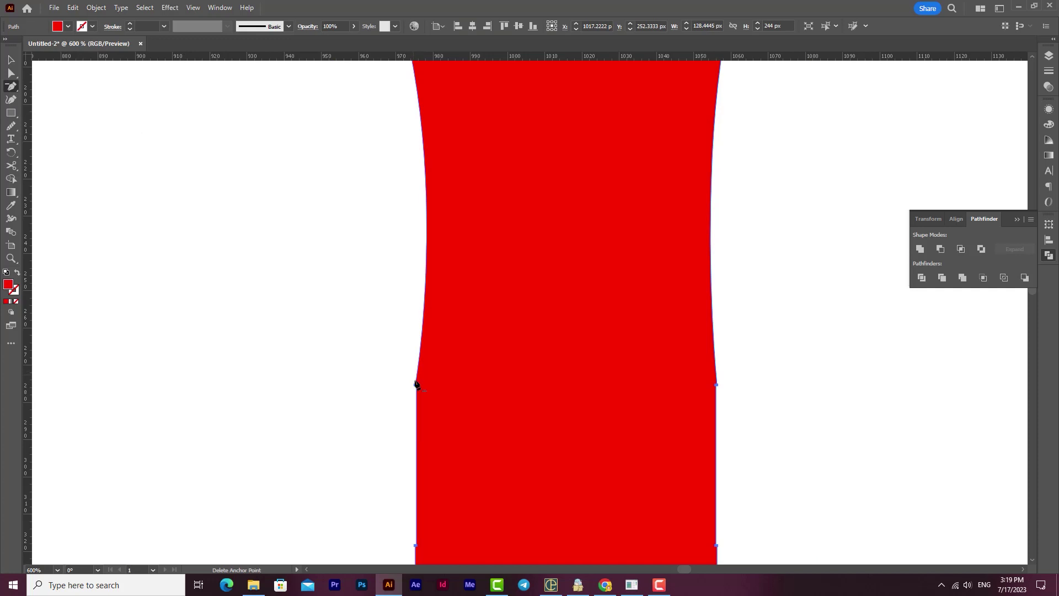
pyautogui.click(415, 384)
pyautogui.click(415, 386)
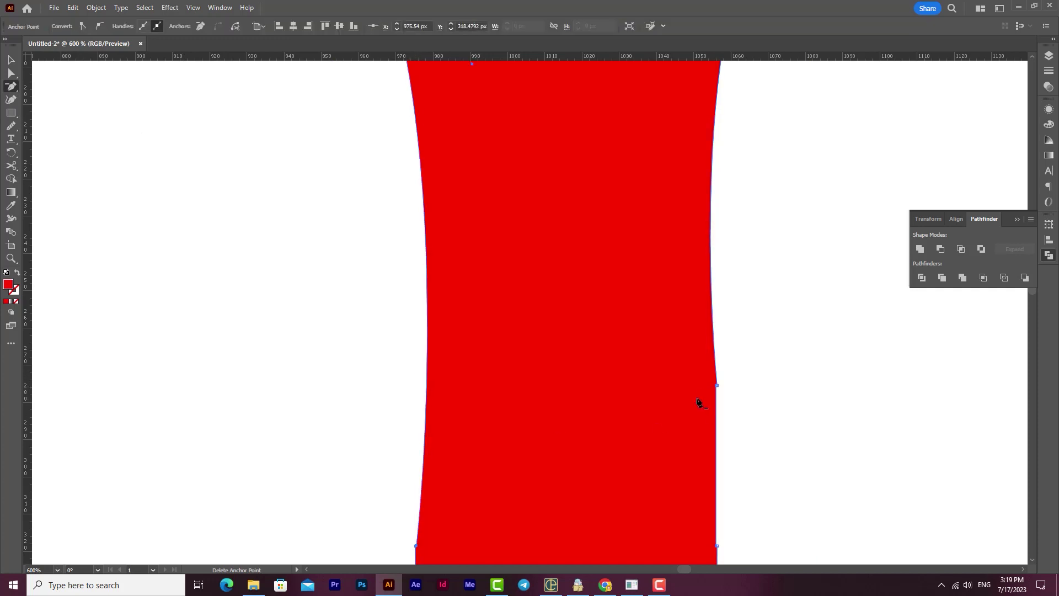
pyautogui.click(716, 385)
pyautogui.scroll(-4, 611, 418)
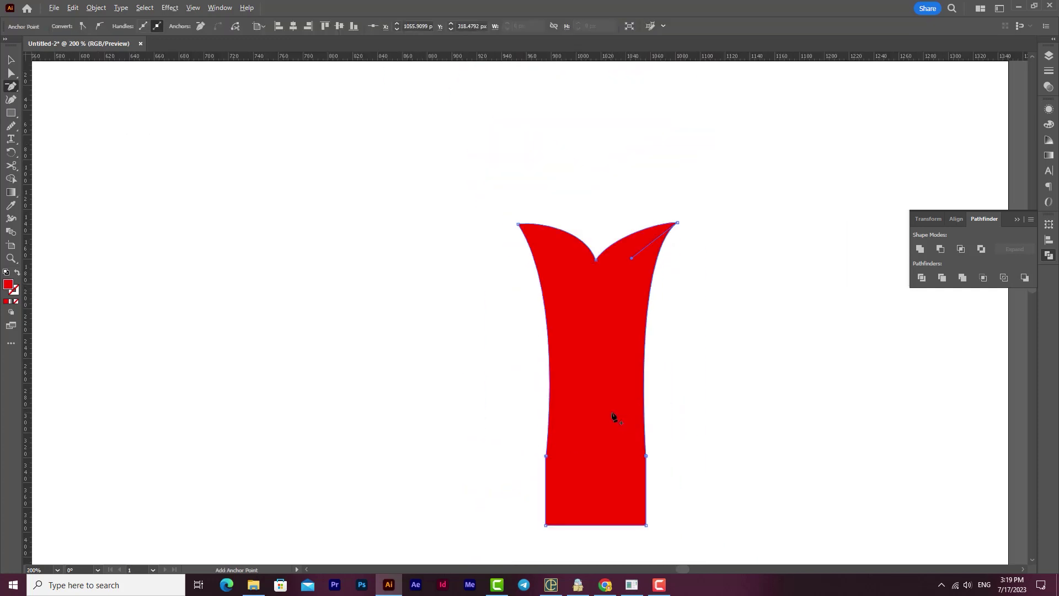
pyautogui.click(564, 446)
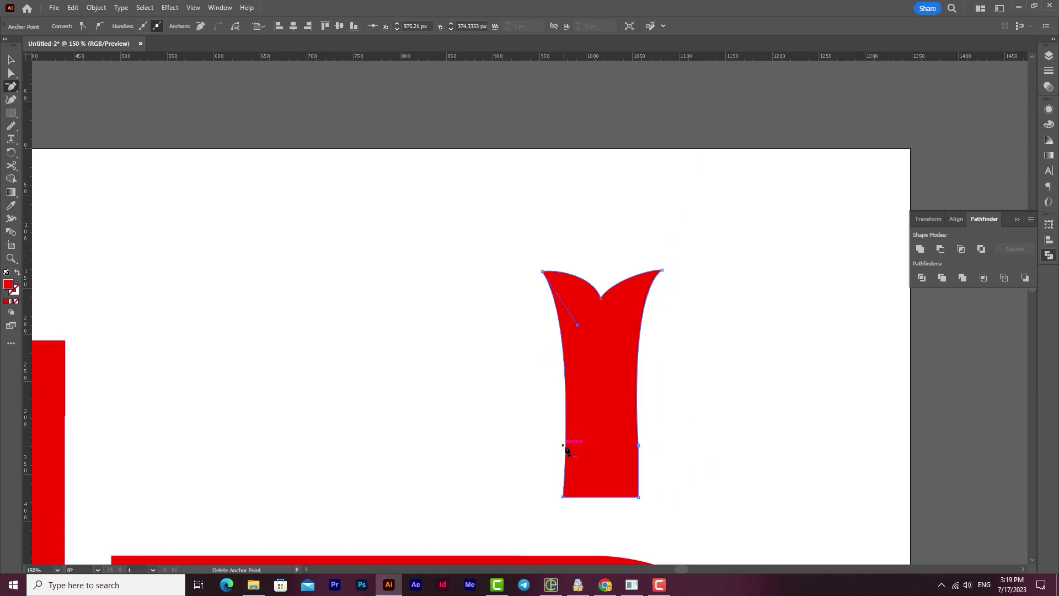
# Step: Duplicate the flared stem top onto the upper end of the U's left stem and fit it over the stem's width
pyautogui.hotkey('ctrl', '-')
pyautogui.hotkey('ctrl', '-')
pyautogui.hotkey('ctrl', '-')
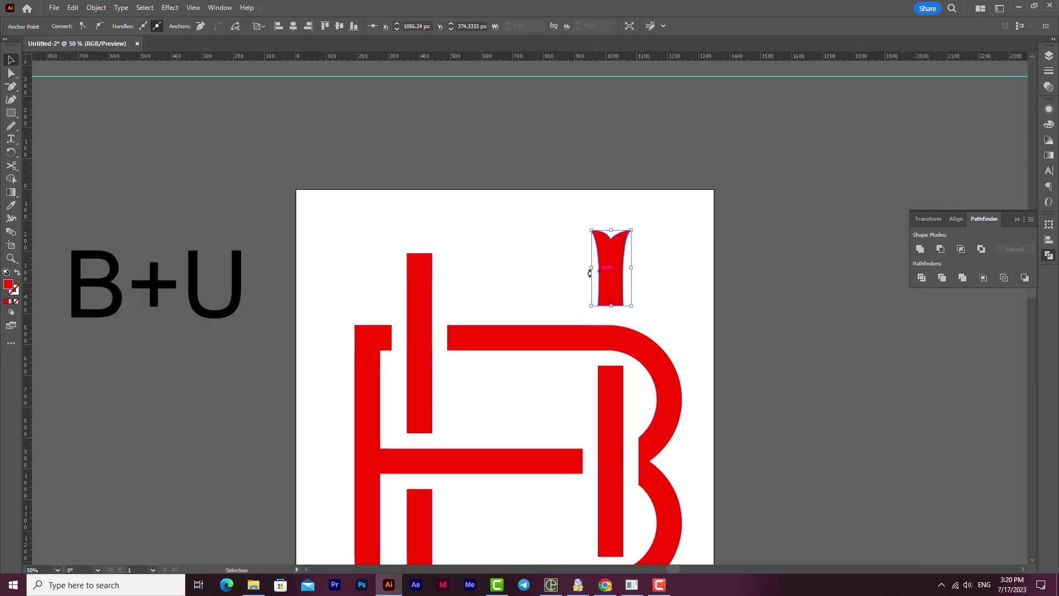
pyautogui.moveTo(609, 288); pyautogui.dragTo(420, 301)
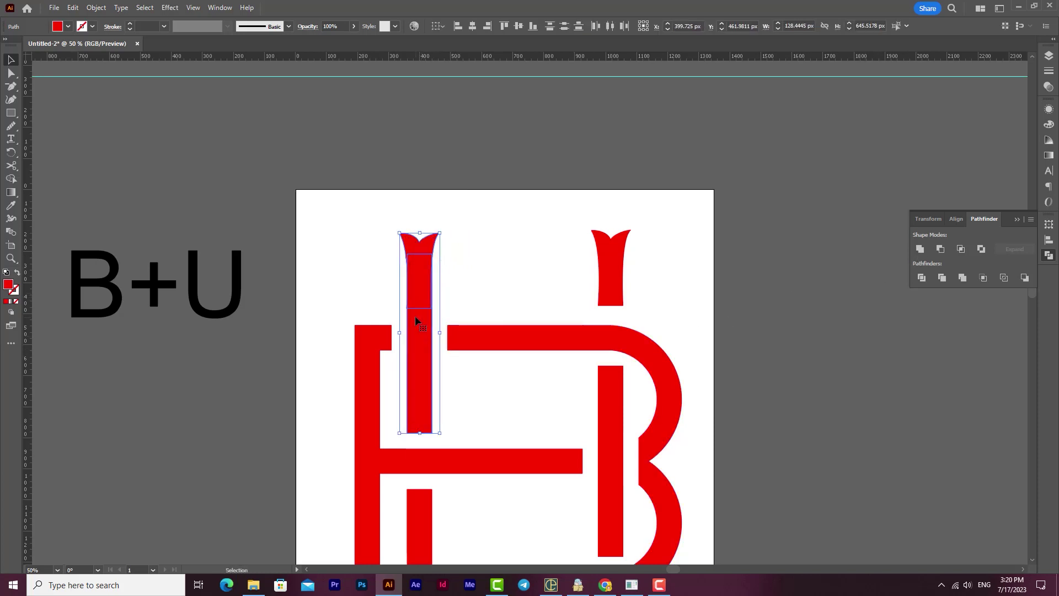
pyautogui.scroll(5, 416, 314)
pyautogui.scroll(1, 419, 311)
pyautogui.moveTo(481, 239); pyautogui.dragTo(479, 237)
pyautogui.scroll(-4, 478, 237)
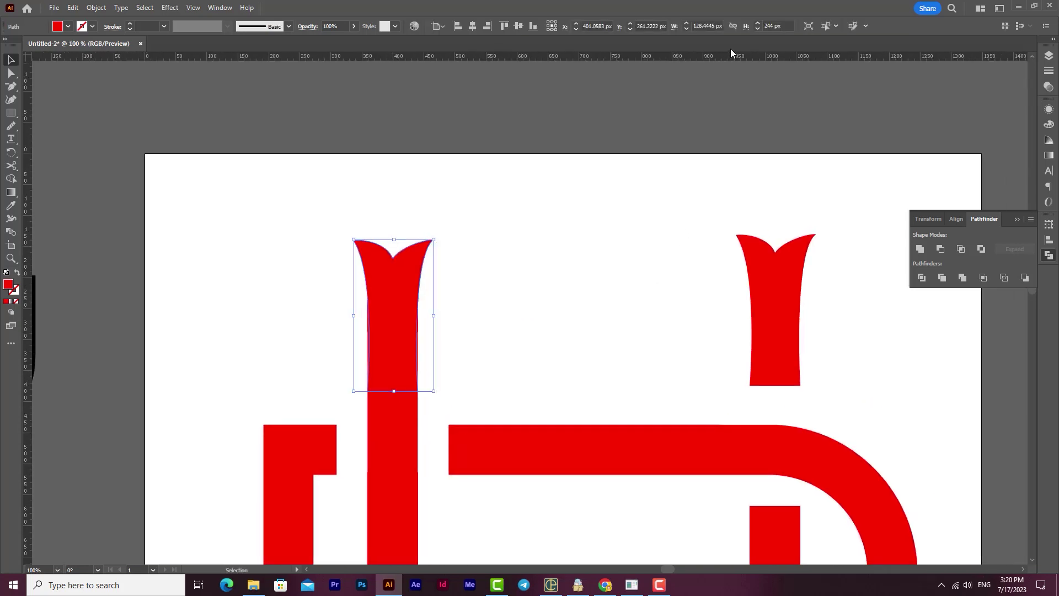
# Step: Place a horizontal guide at the right flared top's tips and raise the left copy to align with it
pyautogui.moveTo(730, 52); pyautogui.dragTo(821, 234)
pyautogui.scroll(2, 406, 258)
pyautogui.moveTo(414, 273); pyautogui.dragTo(414, 271)
pyautogui.scroll(-5, 412, 354)
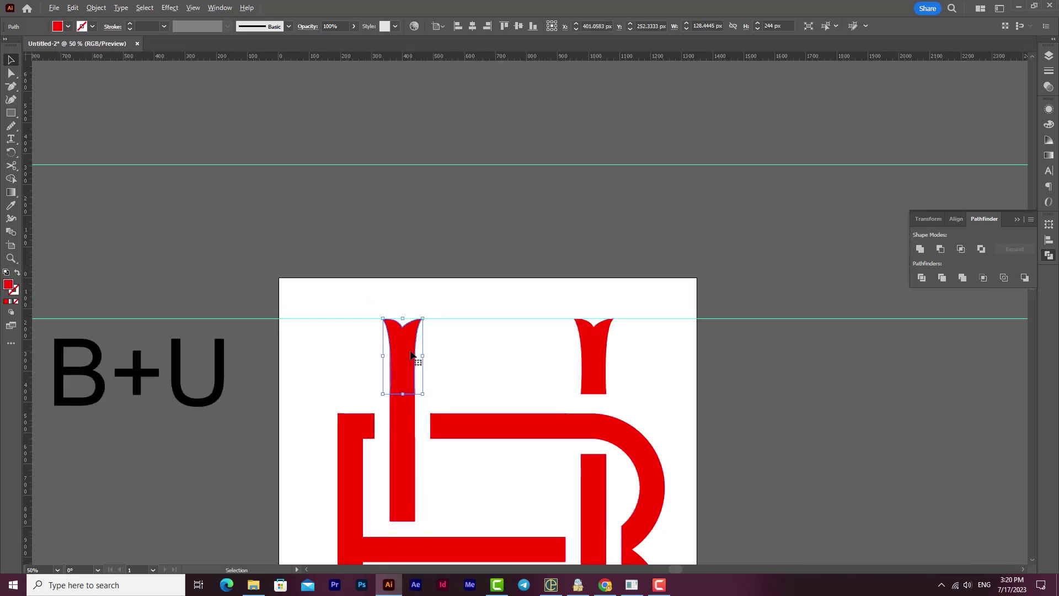
# Step: Duplicate the U's left flared top onto the B's upper-left corner and rotate the copy 90° so its tips face left
pyautogui.click(655, 438)
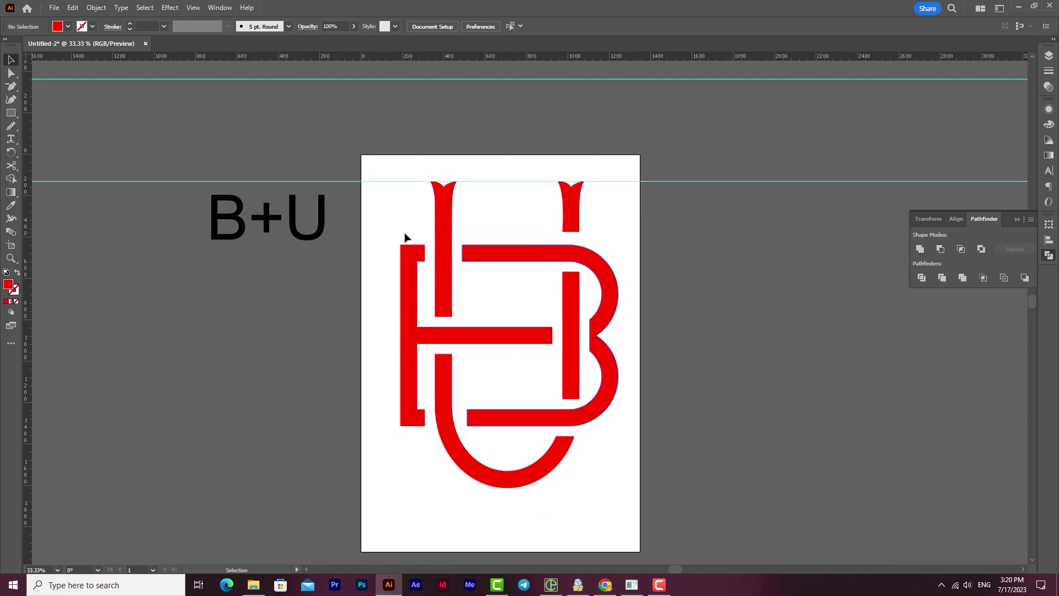
pyautogui.moveTo(446, 201); pyautogui.dragTo(397, 261)
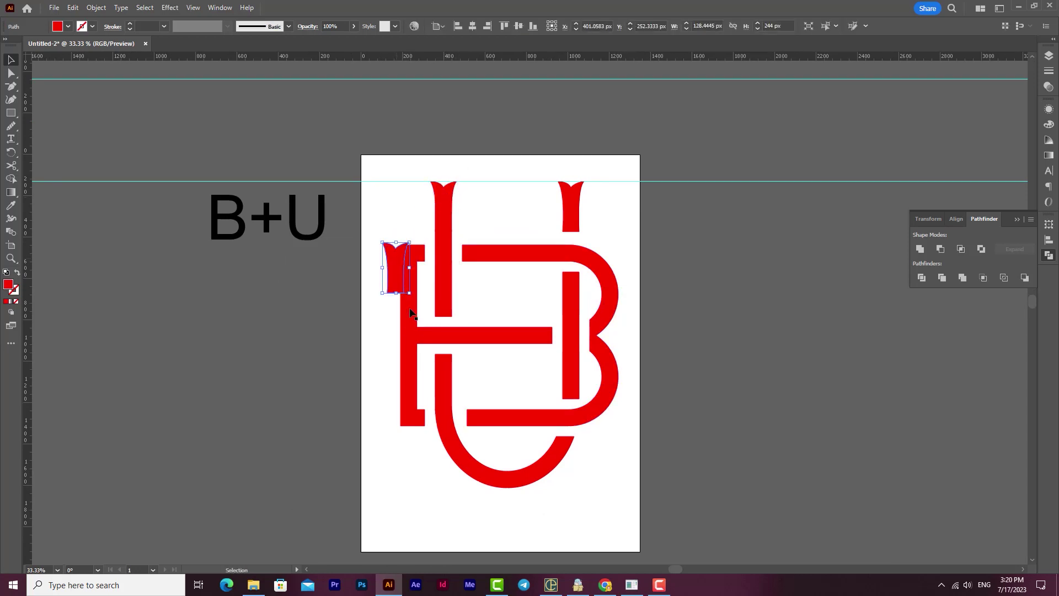
pyautogui.moveTo(414, 299); pyautogui.dragTo(427, 249)
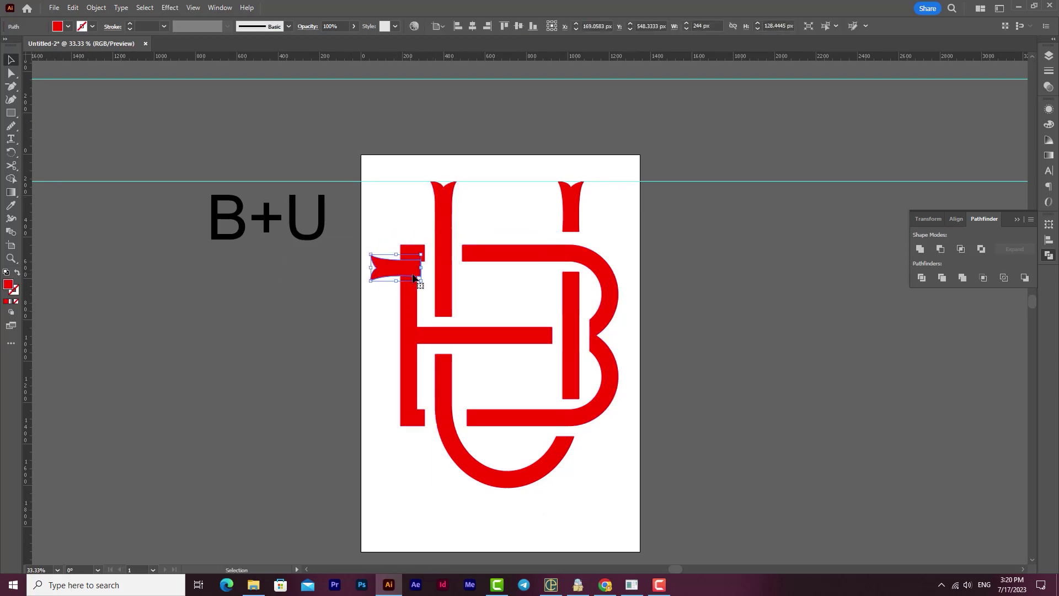
# Step: Erase the straight inner half of the rotated flare, keeping only the notched end
pyautogui.scroll(4, 395, 260)
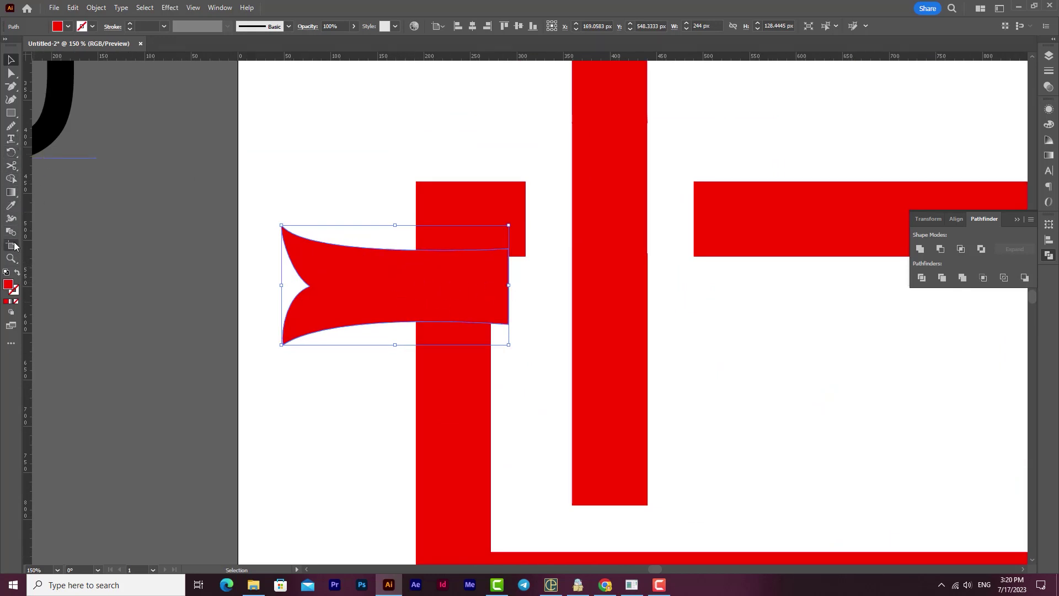
pyautogui.rightClick(14, 168)
pyautogui.click(57, 169)
pyautogui.moveTo(521, 235)
pyautogui.mouseDown()
pyautogui.moveTo(478, 315)
pyautogui.moveTo(395, 358)
pyautogui.mouseUp()
pyautogui.press('ctrl')
pyautogui.hotkey('ctrl', 'z')
pyautogui.hotkey('ctrl', 'shift', 'z')
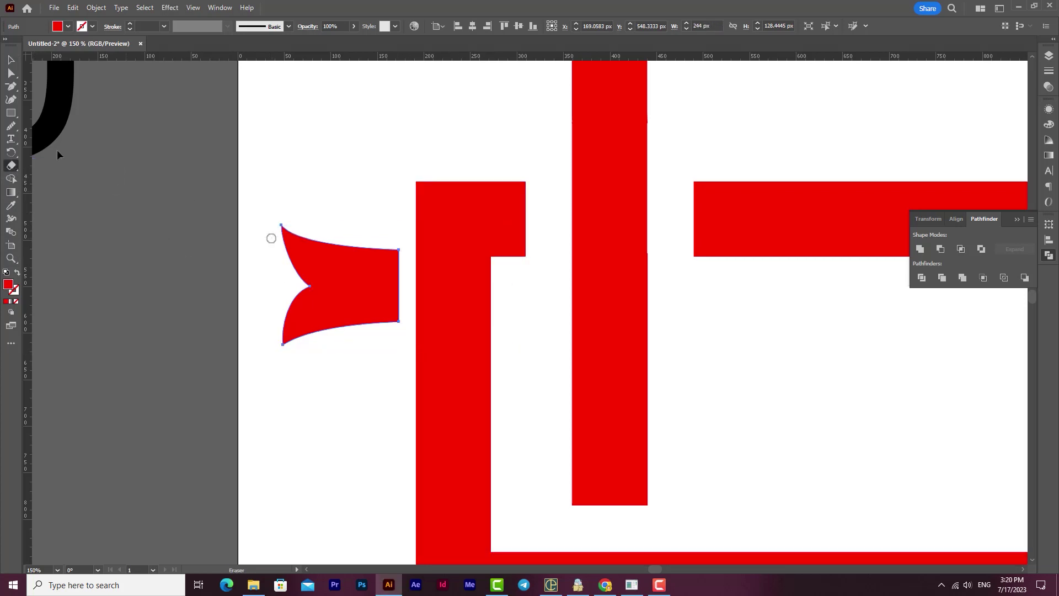
# Step: Move the trimmed flare onto the B's upper-left corner, erase its excess inner part and center it on the top bar
pyautogui.click(10, 59)
pyautogui.moveTo(316, 300); pyautogui.dragTo(428, 237)
pyautogui.hotkey('shift', 'e')
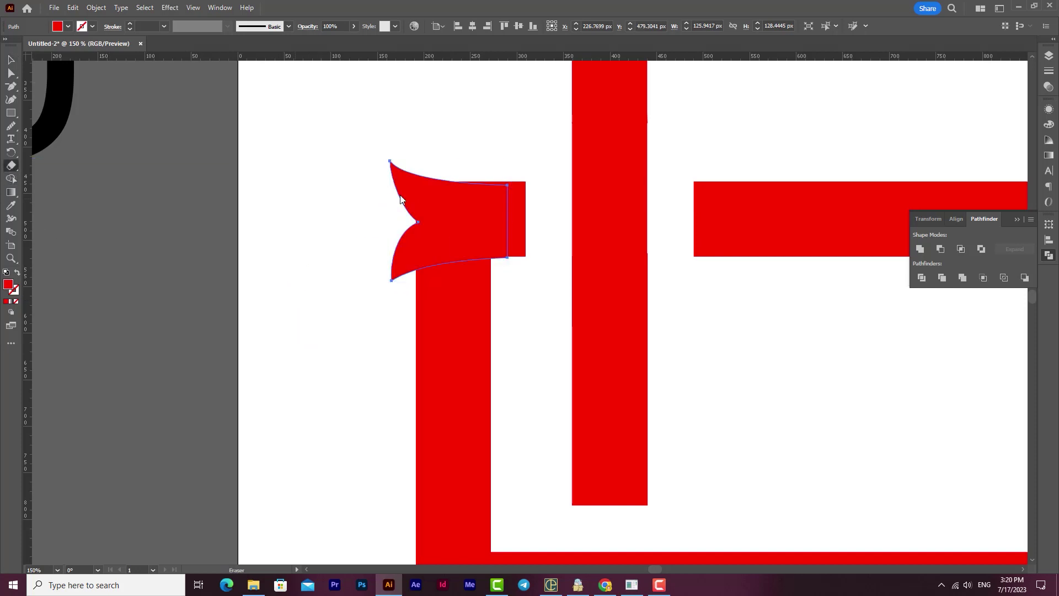
pyautogui.moveTo(528, 164); pyautogui.dragTo(453, 289)
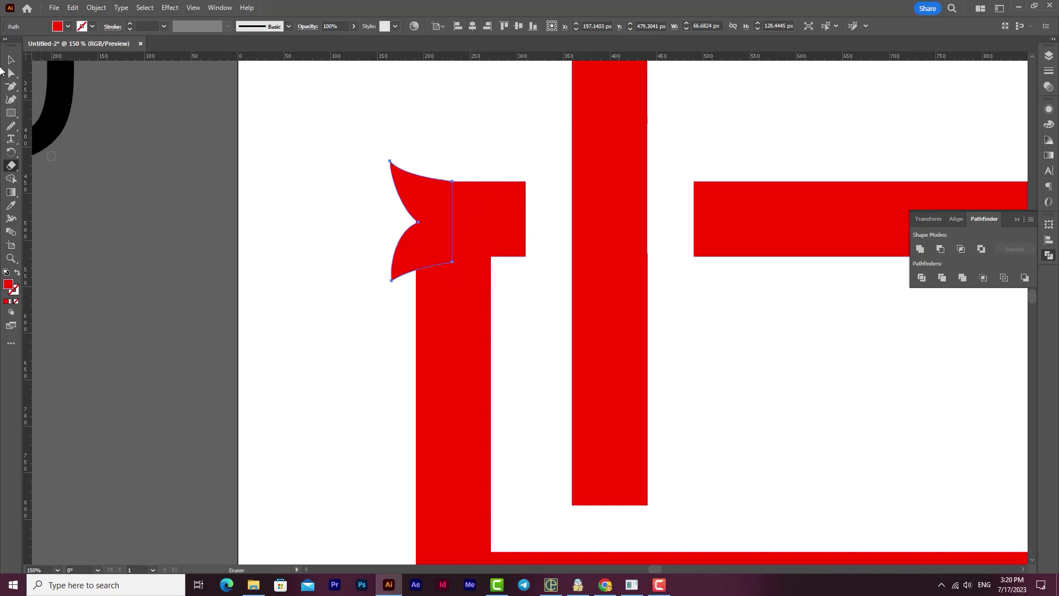
pyautogui.click(11, 60)
pyautogui.moveTo(431, 243); pyautogui.dragTo(429, 248)
pyautogui.scroll(-3, 441, 322)
pyautogui.moveTo(585, 382); pyautogui.dragTo(557, 326)
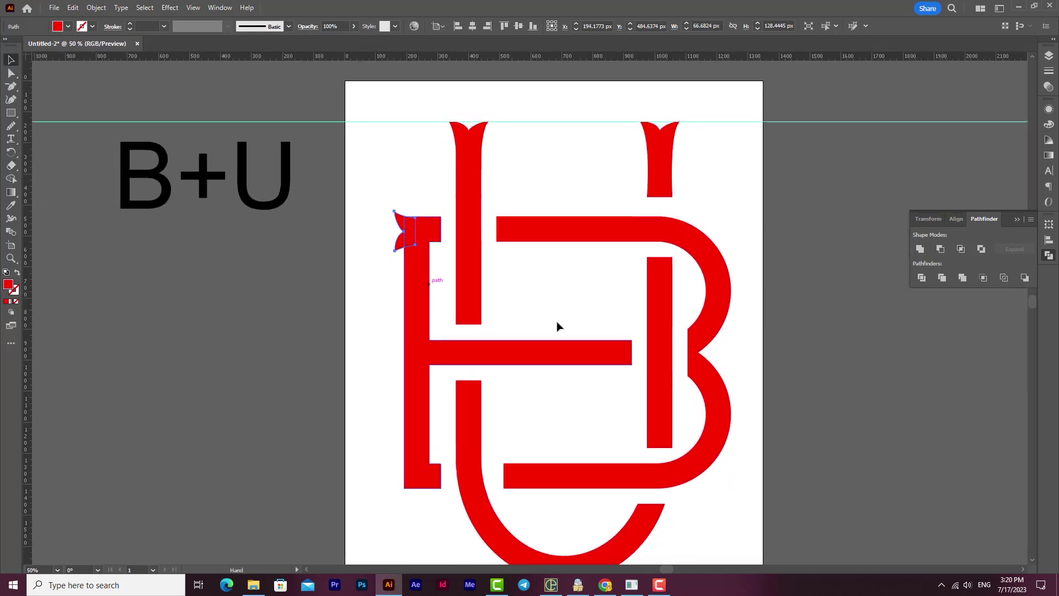
# Step: Duplicate the notched serif onto the middle and lower end of the B's left stem
pyautogui.click(831, 362)
pyautogui.scroll(-2, 466, 338)
pyautogui.click(367, 190)
pyautogui.moveTo(367, 190); pyautogui.dragTo(367, 295)
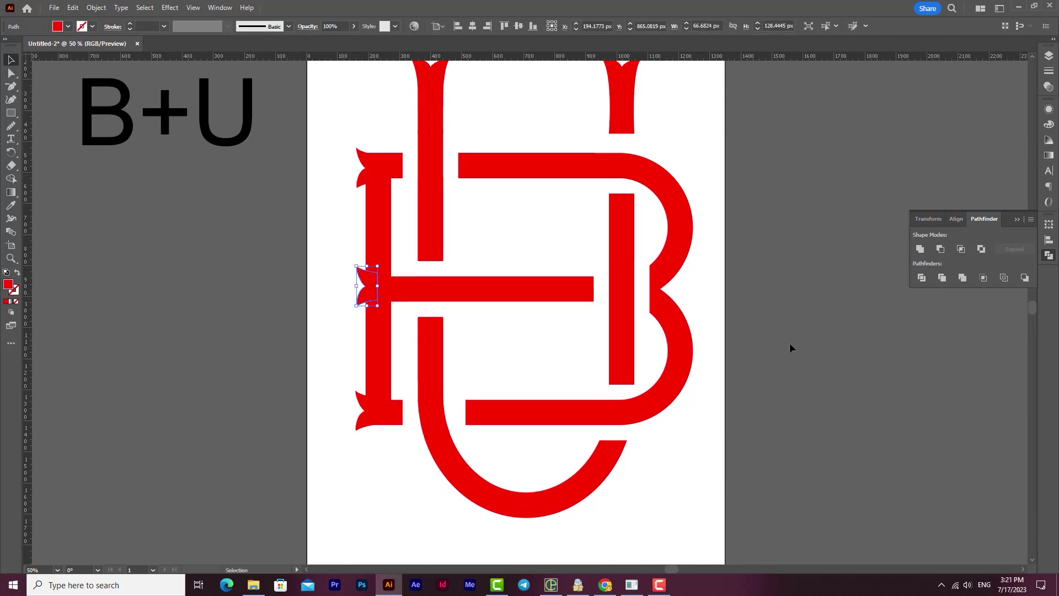
pyautogui.click(792, 348)
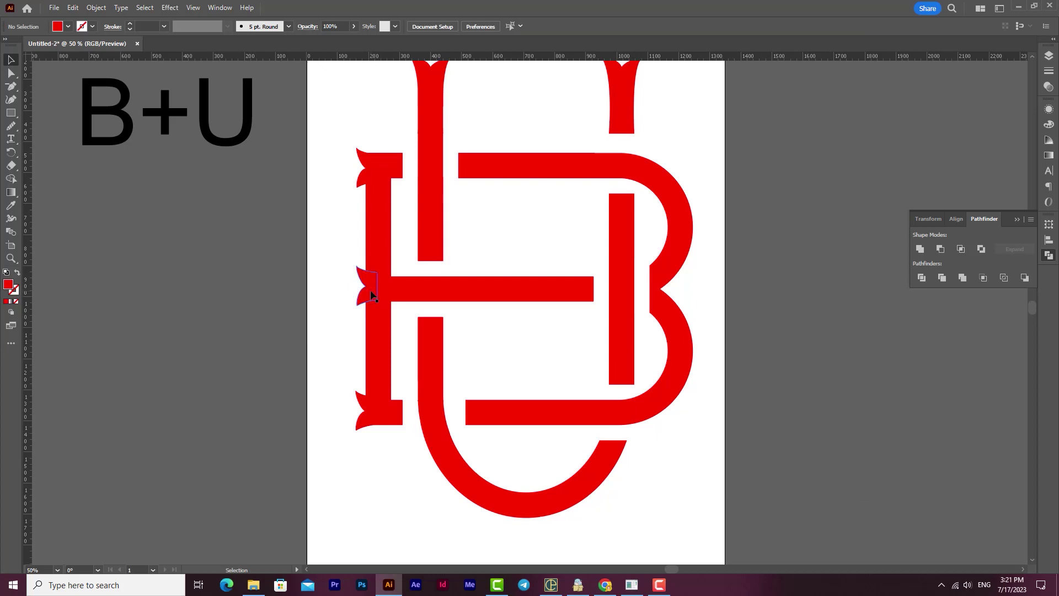
# Step: Erase the lower half of the B's top-left serif so only its upper tip remains
pyautogui.scroll(3, 353, 158)
pyautogui.click(409, 213)
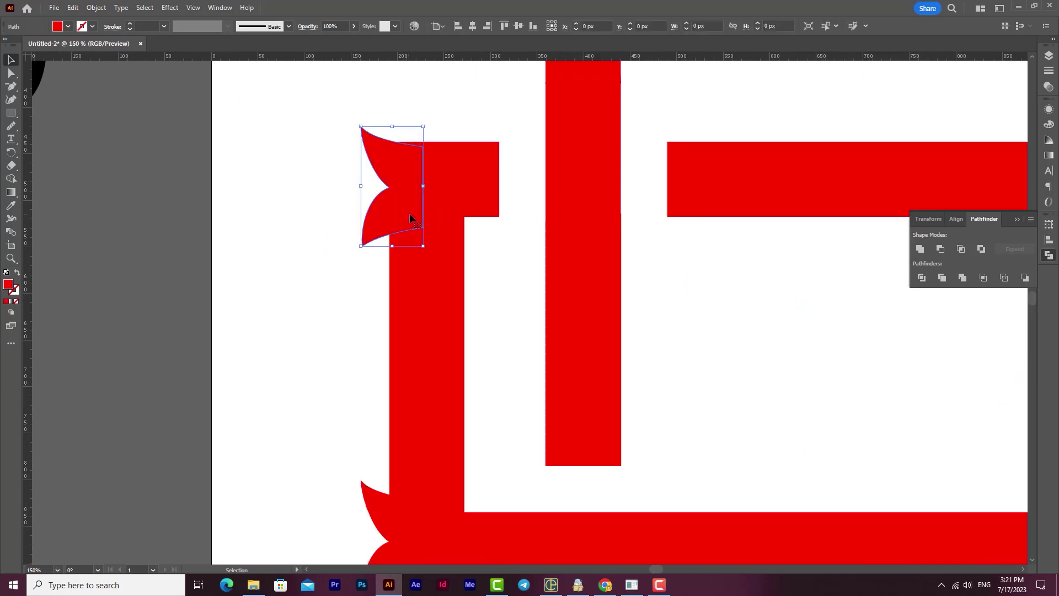
pyautogui.scroll(-3, 415, 287)
pyautogui.click(298, 495)
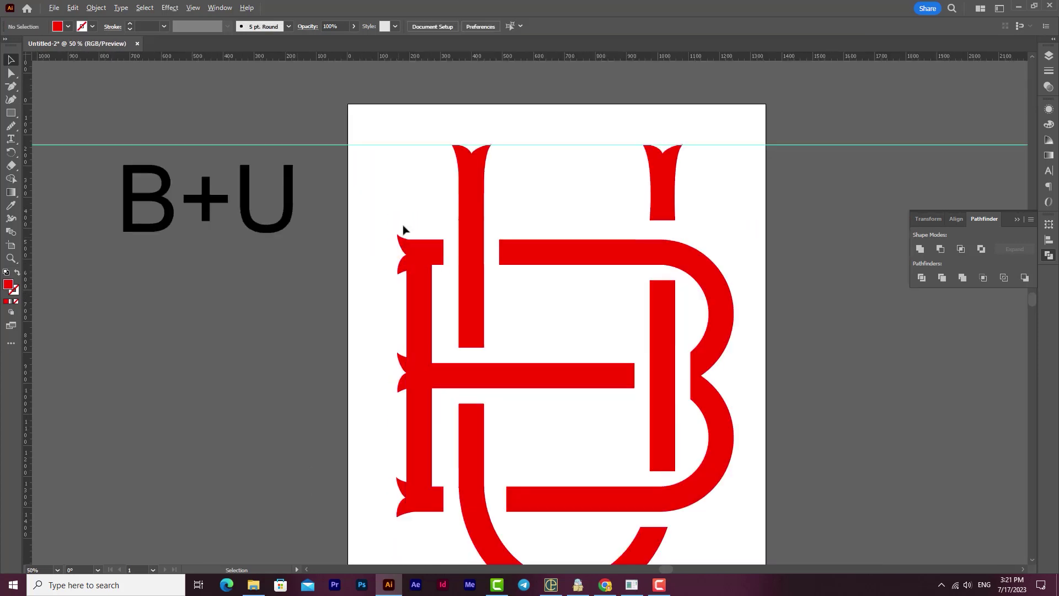
pyautogui.scroll(3, 411, 240)
pyautogui.moveTo(405, 270); pyautogui.dragTo(392, 243)
pyautogui.click(395, 269)
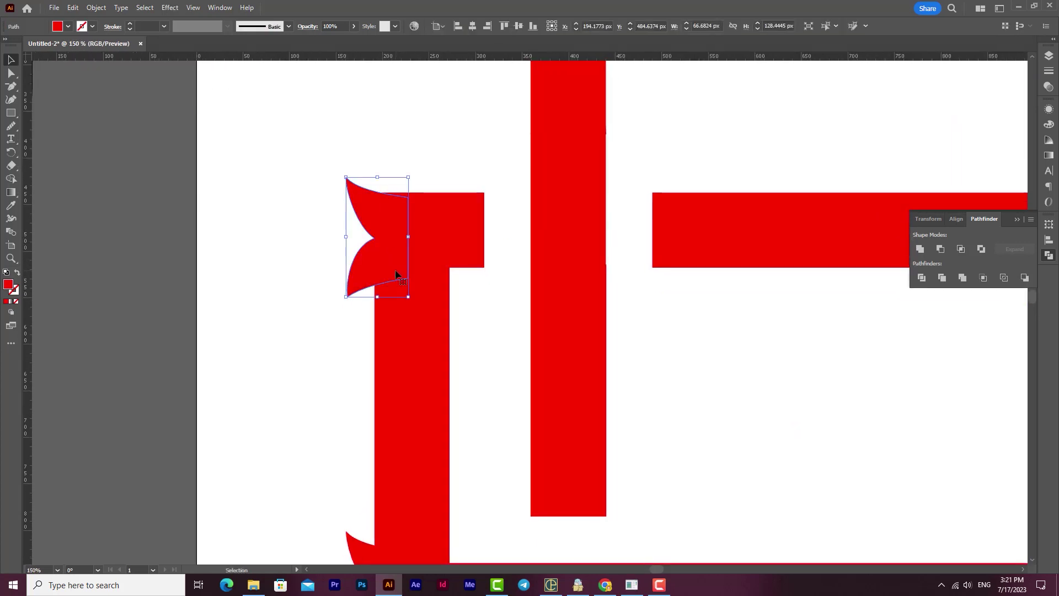
pyautogui.hotkey('shift', 'e')
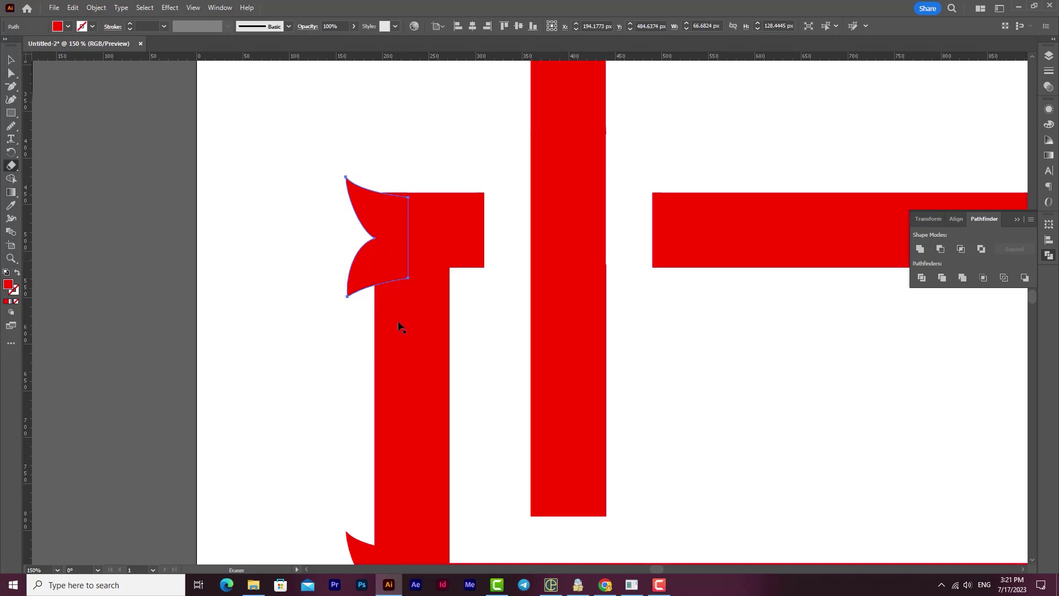
pyautogui.moveTo(440, 304)
pyautogui.mouseDown()
pyautogui.moveTo(295, 267)
pyautogui.moveTo(293, 239)
pyautogui.mouseUp()
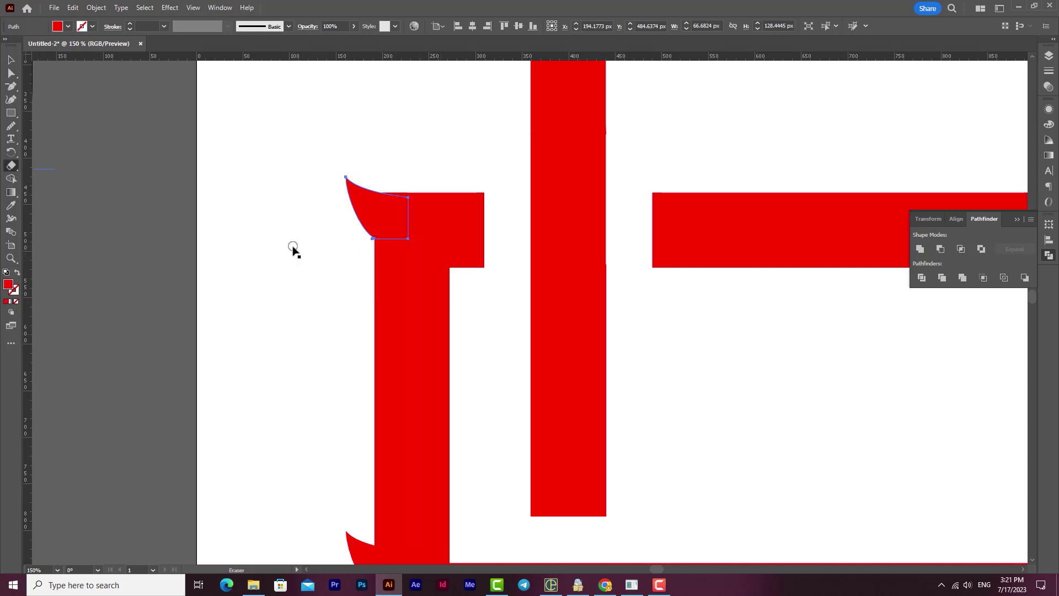
pyautogui.click(13, 60)
pyautogui.click(359, 100)
pyautogui.scroll(-4, 431, 299)
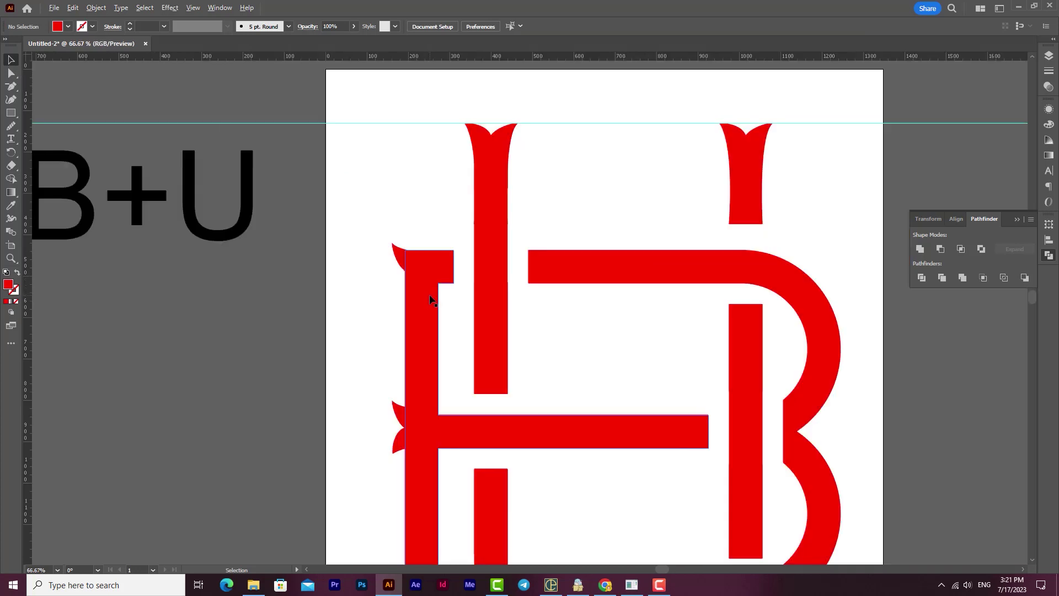
# Step: Erase the upper half of the B's bottom-left serif so only its lower tip remains
pyautogui.scroll(-3, 461, 338)
pyautogui.scroll(3, 395, 302)
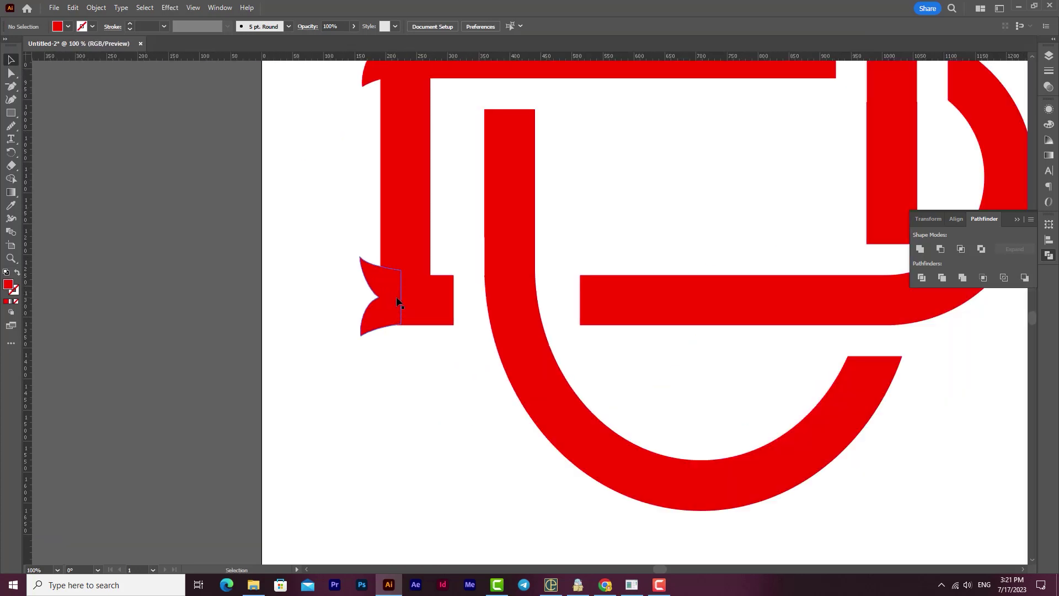
pyautogui.click(397, 302)
pyautogui.click(11, 165)
pyautogui.moveTo(335, 266); pyautogui.dragTo(387, 233)
pyautogui.moveTo(417, 278); pyautogui.dragTo(458, 296)
pyautogui.click(11, 60)
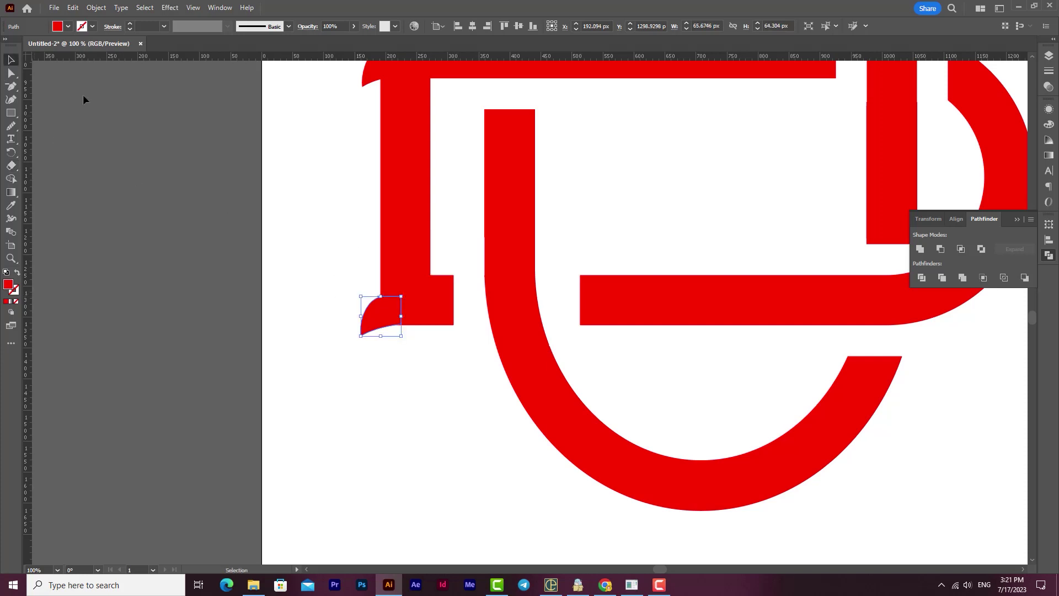
pyautogui.click(395, 375)
pyautogui.scroll(-1, 395, 375)
pyautogui.scroll(4, 382, 347)
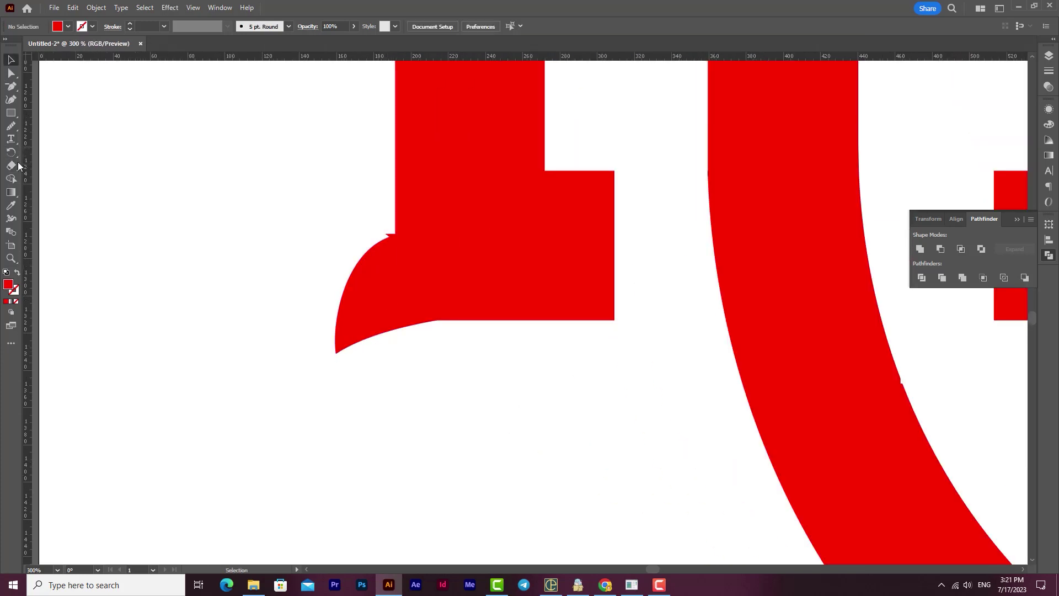
pyautogui.moveTo(318, 184)
pyautogui.mouseDown()
pyautogui.moveTo(590, 223)
pyautogui.moveTo(607, 237)
pyautogui.mouseUp()
pyautogui.click(11, 60)
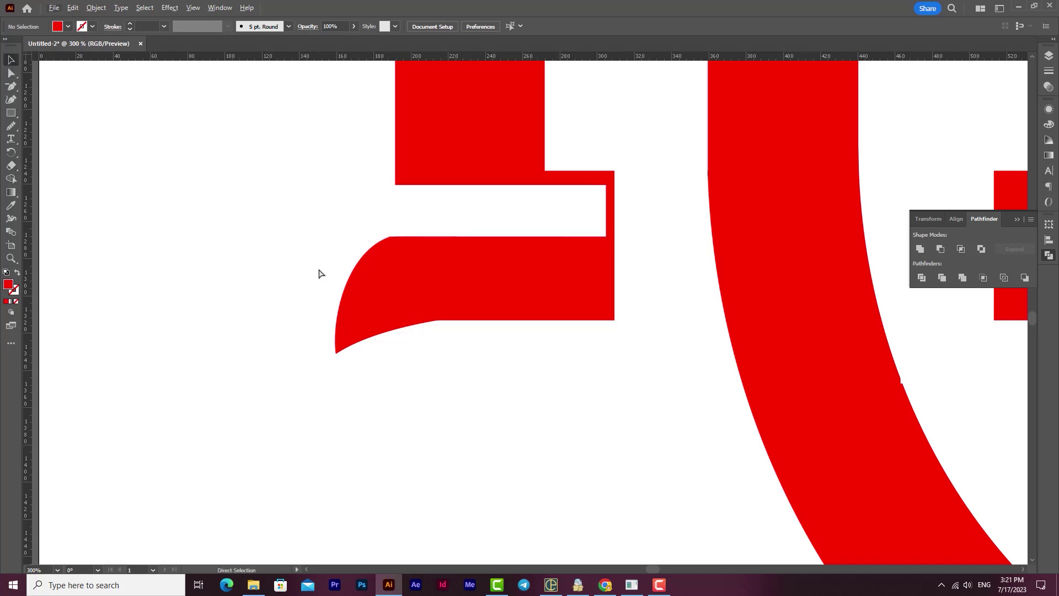
pyautogui.hotkey('ctrl', 'z')
# Step: Erase the small leftover sliver above the B's bottom-left serif without cutting the stem
pyautogui.click(346, 285)
pyautogui.hotkey('shift', 'e')
pyautogui.moveTo(263, 184); pyautogui.dragTo(517, 236)
pyautogui.click(11, 60)
pyautogui.click(307, 241)
pyautogui.scroll(-6, 397, 325)
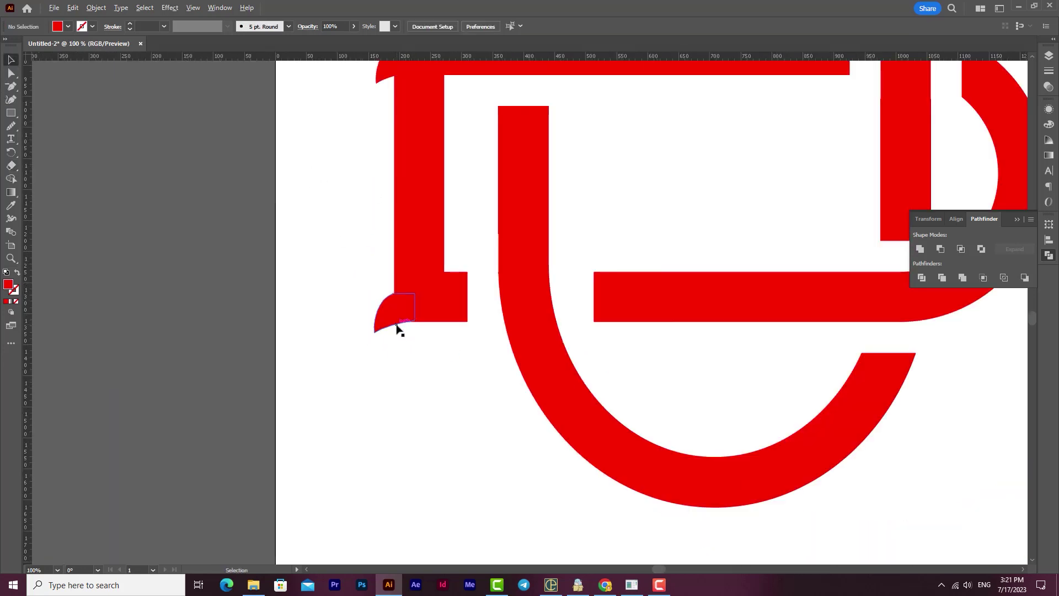
# Step: Duplicate the B's middle-left serif onto the notch between its two bowls, mirrored so the tips face right
pyautogui.moveTo(397, 326); pyautogui.dragTo(308, 342)
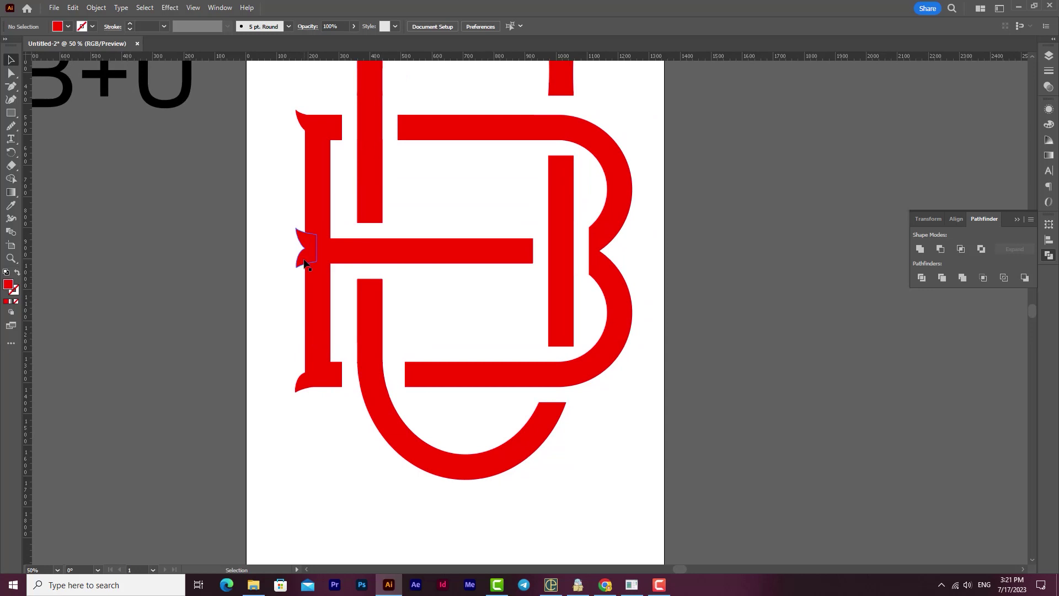
pyautogui.moveTo(547, 321); pyautogui.dragTo(470, 381)
pyautogui.scroll(-1, 470, 324)
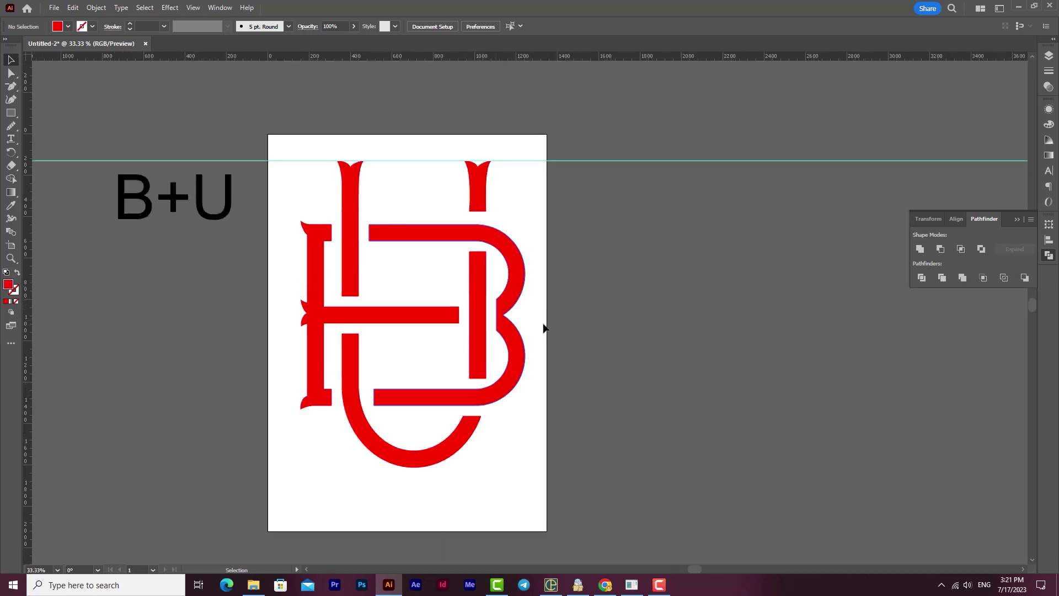
pyautogui.moveTo(302, 324); pyautogui.dragTo(511, 324)
pyautogui.click(533, 335)
pyautogui.click(578, 358)
pyautogui.click(686, 351)
pyautogui.click(623, 340)
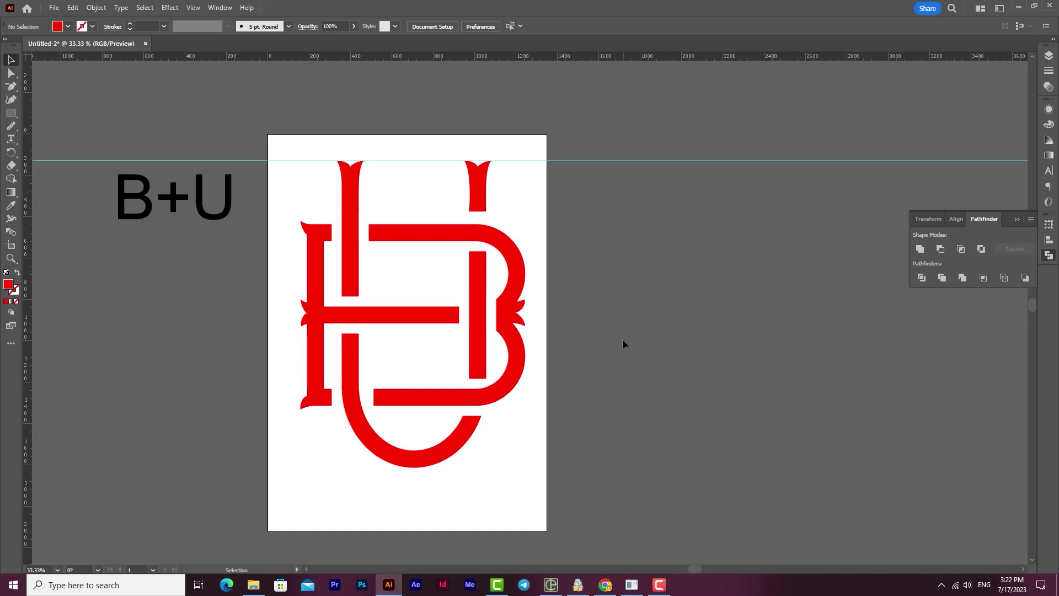
# Step: Pull the two tip anchor points of the right-hand serif farther apart, in line with the bowls' outer edge
pyautogui.scroll(5, 520, 323)
pyautogui.click(526, 326)
pyautogui.moveTo(10, 88); pyautogui.dragTo(46, 103)
pyautogui.moveTo(542, 351); pyautogui.dragTo(541, 365)
pyautogui.moveTo(539, 192); pyautogui.dragTo(539, 177)
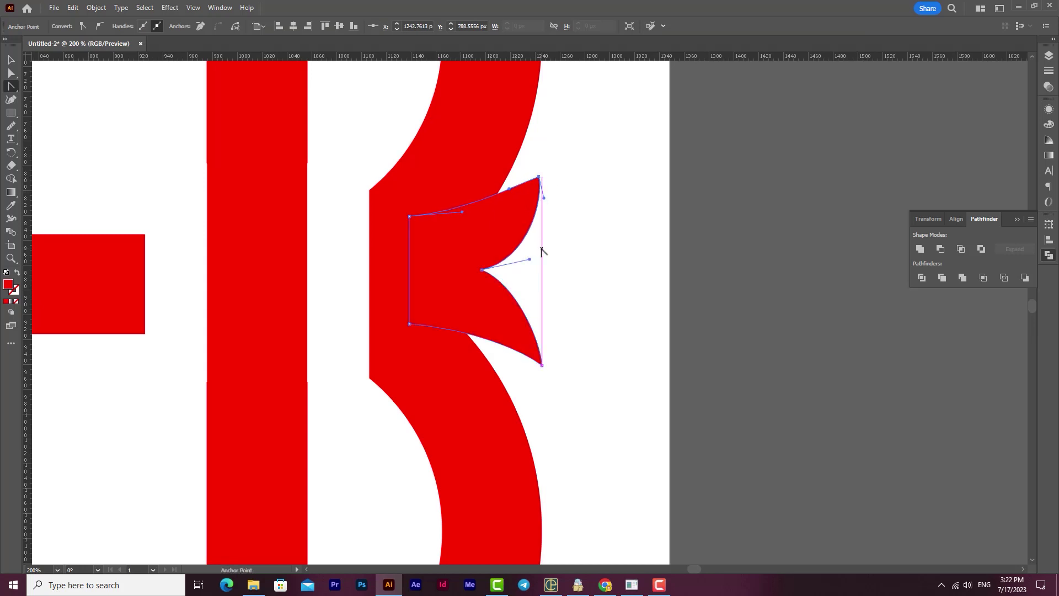
# Step: Adjust the right-hand serif's anchor handles to round its inner notch and curve its upper and lower edges
pyautogui.moveTo(530, 261); pyautogui.dragTo(532, 258)
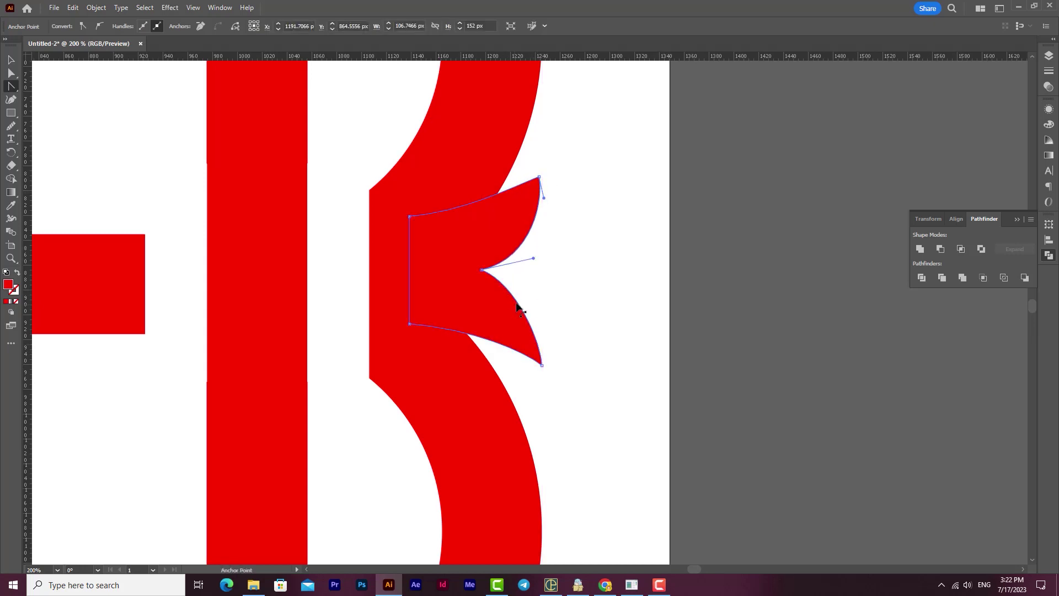
pyautogui.moveTo(514, 303); pyautogui.dragTo(539, 289)
pyautogui.click(507, 196)
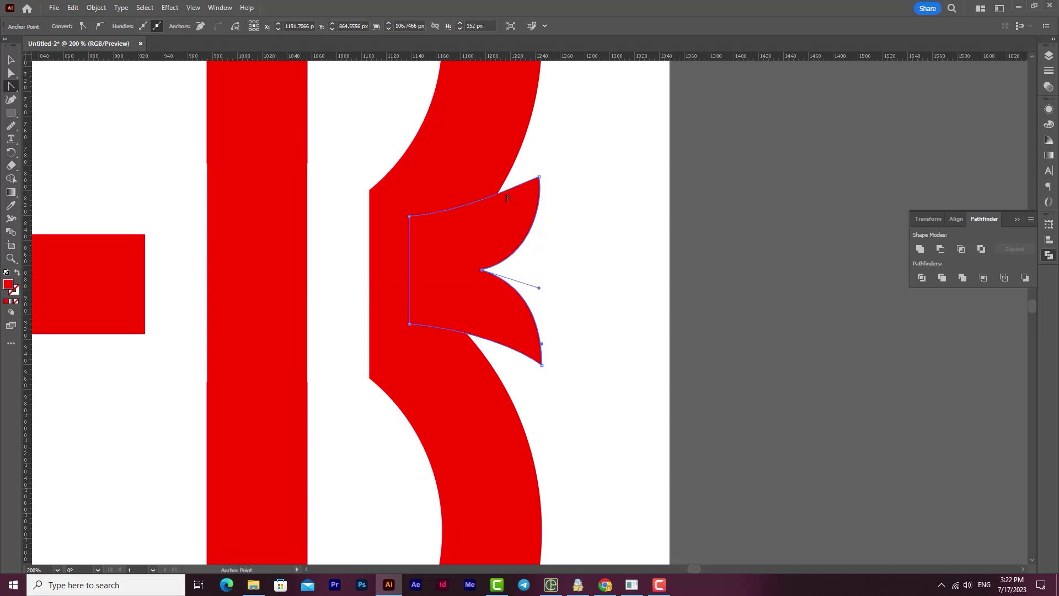
pyautogui.moveTo(469, 214); pyautogui.dragTo(482, 213)
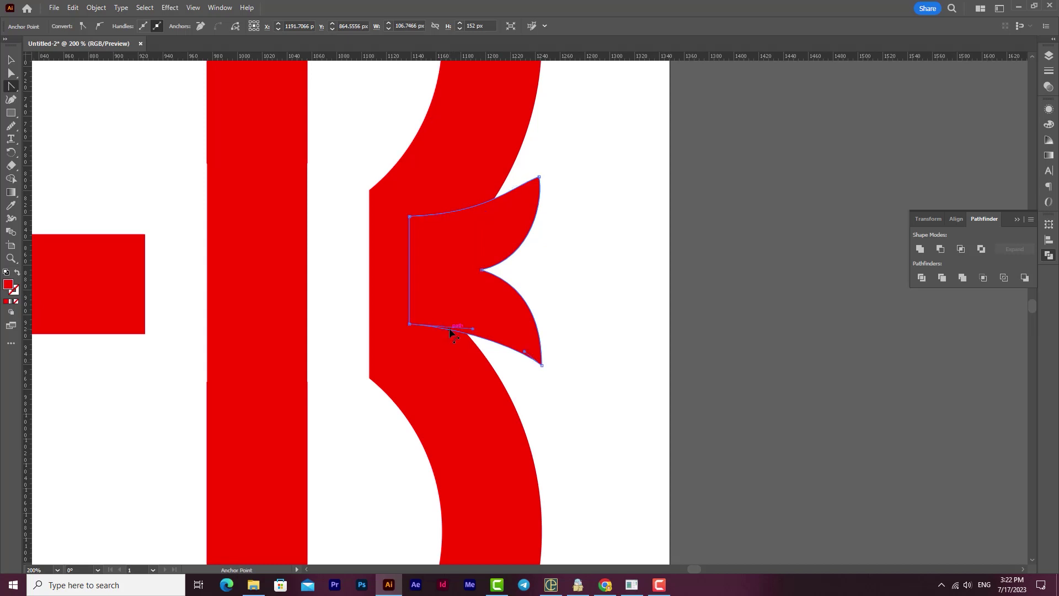
pyautogui.moveTo(471, 330); pyautogui.dragTo(462, 314)
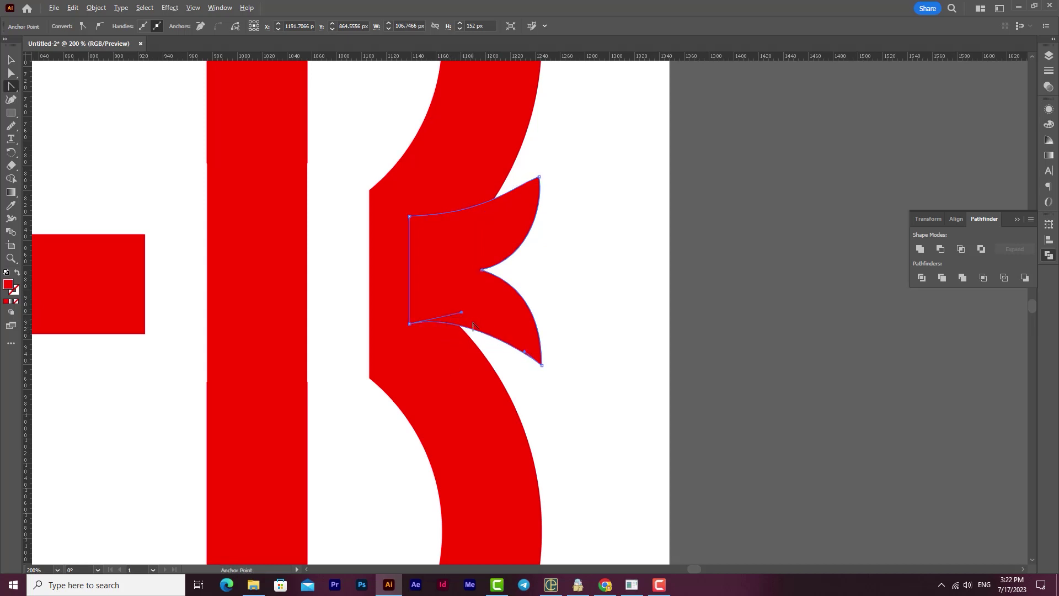
# Step: Delete the horizontal guide across the U's flared tops
pyautogui.scroll(-5, 475, 326)
pyautogui.click(15, 60)
pyautogui.click(170, 91)
pyautogui.press('space')
pyautogui.moveTo(381, 240); pyautogui.dragTo(489, 241)
pyautogui.click(643, 165)
pyautogui.press('Delete')
# Step: Erase the lower portions of the U's two flared stem tops to shorten them
pyautogui.click(552, 196)
pyautogui.hotkey('shift', 'e')
pyautogui.moveTo(567, 221); pyautogui.dragTo(525, 201)
pyautogui.keyDown('ctrl'); pyautogui.click(414, 175); pyautogui.keyUp('ctrl')
pyautogui.moveTo(434, 216); pyautogui.dragTo(383, 199)
# Step: Lower the U's two flared tops by equal amounts so the stems rise less above the B
pyautogui.press('v')
pyautogui.hotkey('shift', 'Down')
pyautogui.hotkey('shift', 'Down')
pyautogui.hotkey('shift', 'Down')
pyautogui.hotkey('shift', 'Down')
pyautogui.hotkey('shift', 'Down')
pyautogui.moveTo(471, 62); pyautogui.dragTo(496, 175)
pyautogui.click(549, 193)
pyautogui.hotkey('shift', 'Down')
pyautogui.hotkey('shift', 'Down')
pyautogui.hotkey('shift', 'Down')
pyautogui.hotkey('shift', 'Down')
pyautogui.hotkey('shift', 'Down')
pyautogui.click(739, 175)
pyautogui.click(556, 319)
pyautogui.scroll(2, 556, 319)
pyautogui.click(669, 313)
pyautogui.moveTo(623, 325); pyautogui.dragTo(667, 326)
pyautogui.hotkey('ctrl', 'z')
# Step: Unite all pieces of the monogram with Pathfinder, keeping the result in its original position
pyautogui.scroll(-3, 691, 336)
pyautogui.scroll(1, 689, 331)
pyautogui.moveTo(714, 154); pyautogui.dragTo(416, 528)
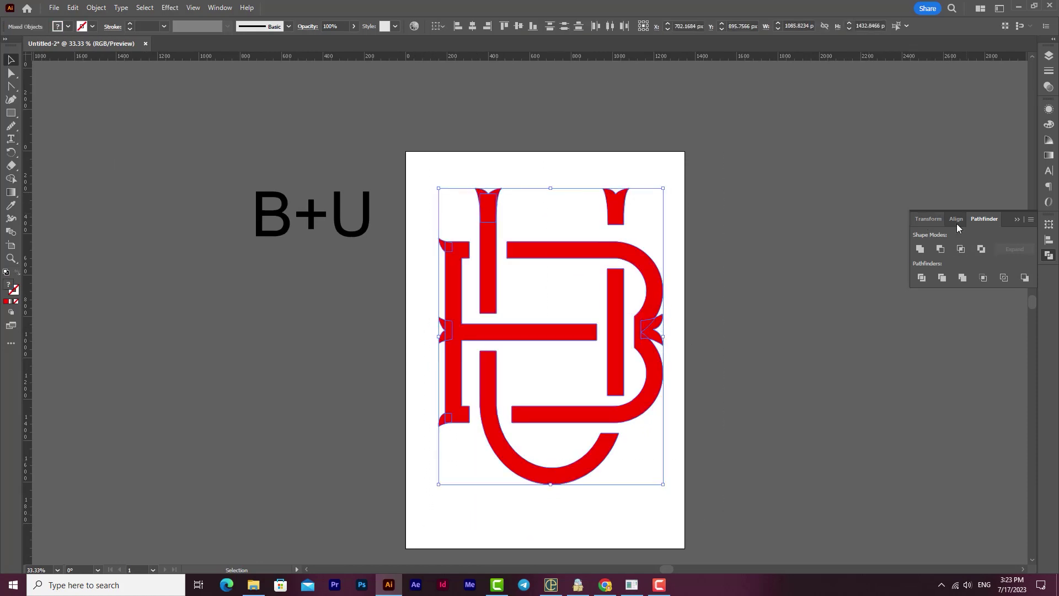
pyautogui.click(920, 250)
pyautogui.moveTo(653, 335); pyautogui.dragTo(680, 320)
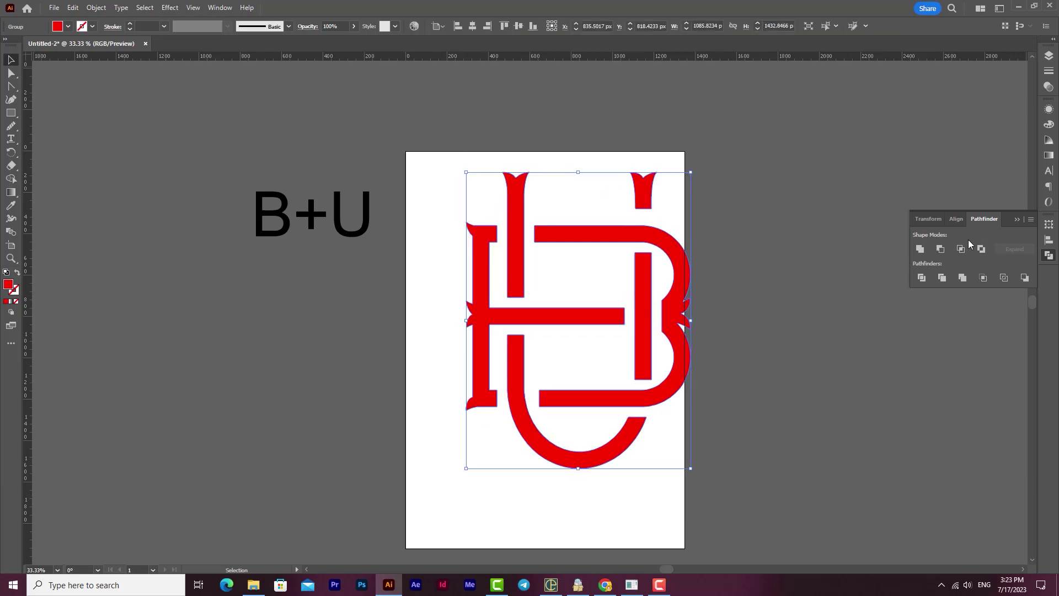
pyautogui.hotkey('ctrl', 'z')
pyautogui.click(784, 306)
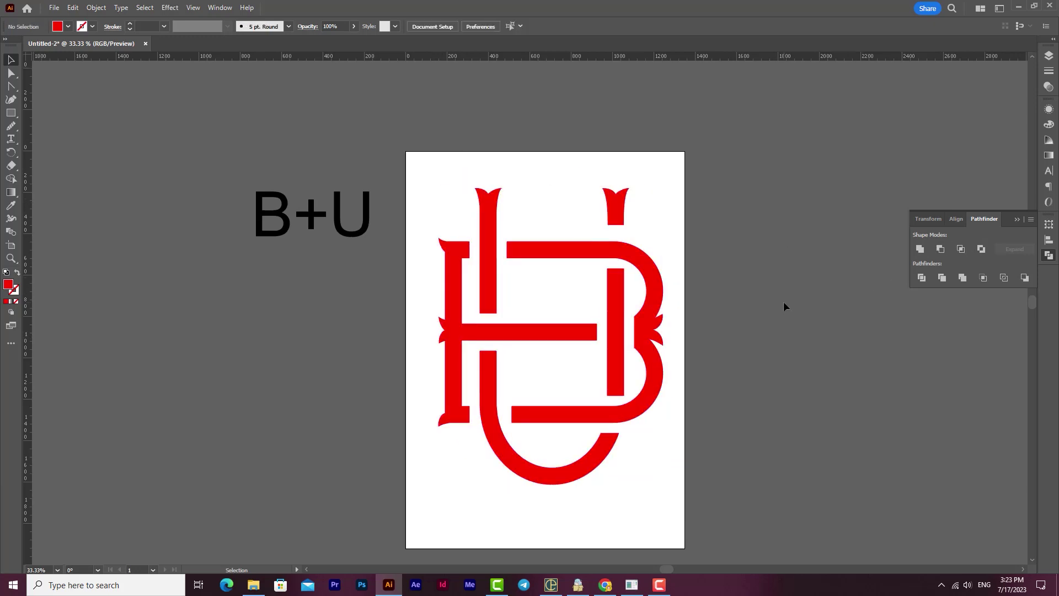
pyautogui.moveTo(603, 257)
pyautogui.mouseDown()
pyautogui.moveTo(717, 241)
pyautogui.moveTo(602, 257)
pyautogui.mouseUp()
pyautogui.hotkey('ctrl', 'z')
pyautogui.hotkey('ctrl', 'shift', 'z')
# Step: Offset the entire monogram's paths outward by 13 px, with miter joins and a miter limit of 4
pyautogui.moveTo(756, 170); pyautogui.dragTo(428, 511)
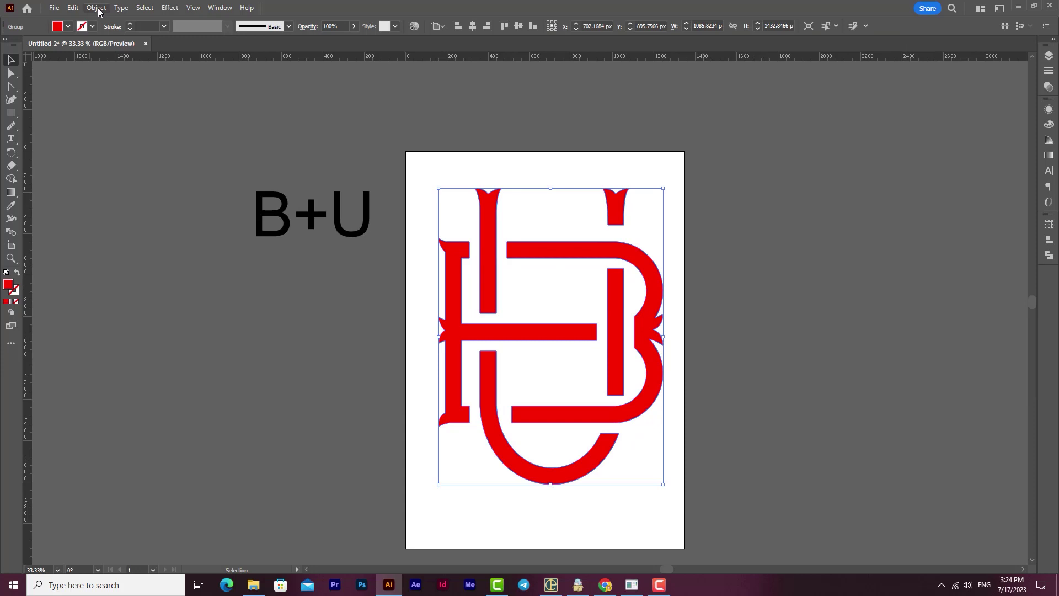
pyautogui.click(97, 8)
pyautogui.moveTo(102, 284)
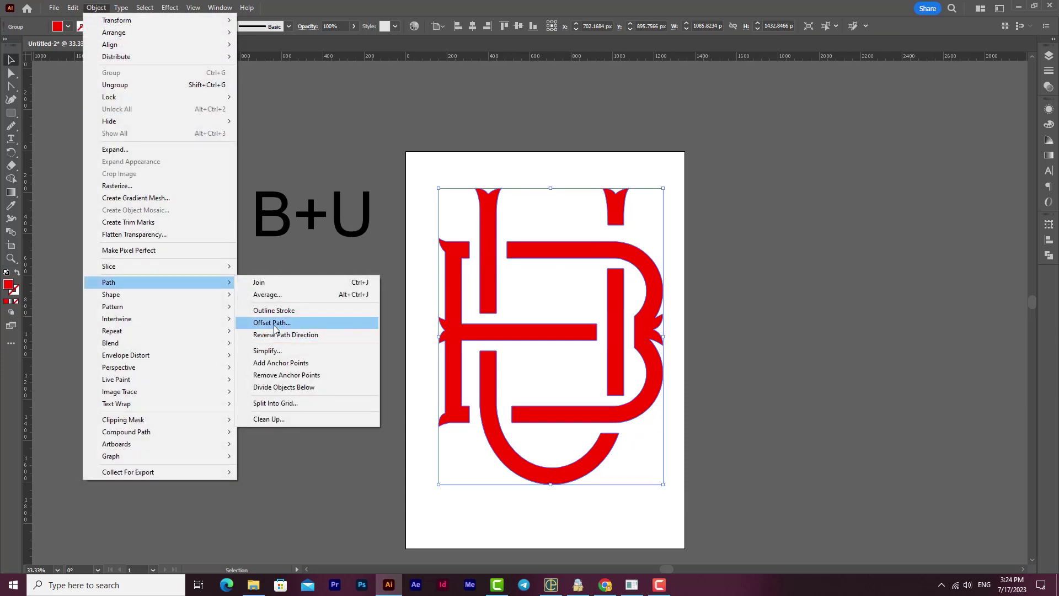
pyautogui.click(297, 323)
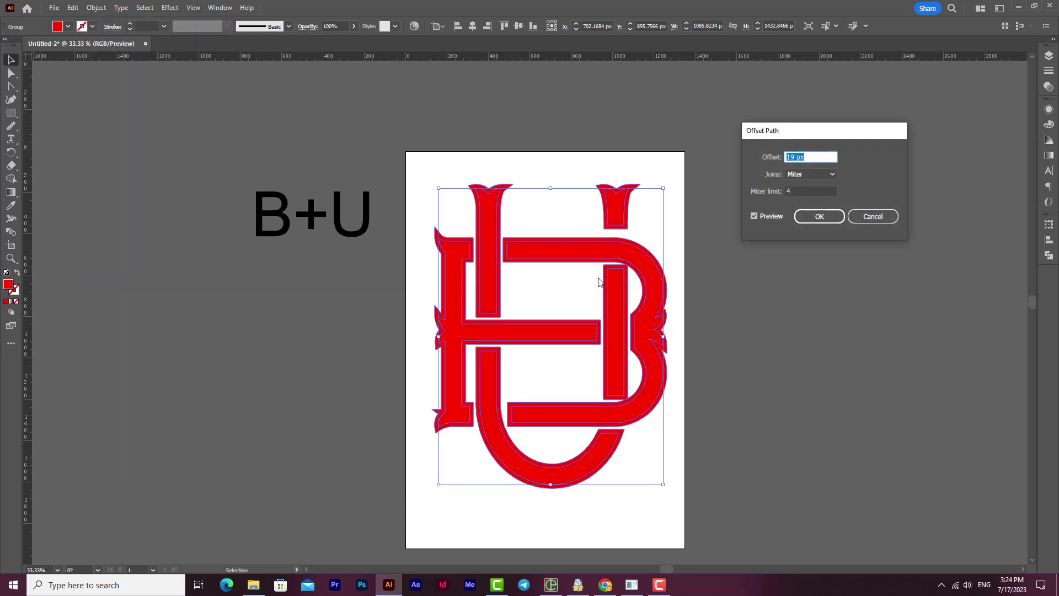
pyautogui.scroll(7, 814, 156)
pyautogui.scroll(-9, 814, 157)
pyautogui.scroll(-3, 814, 156)
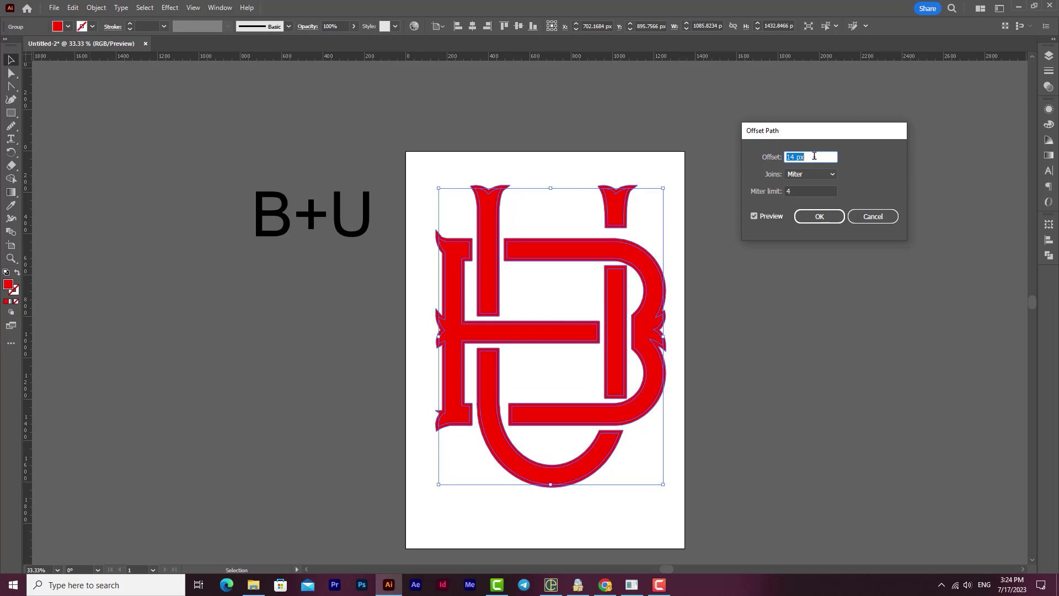
pyautogui.scroll(-1, 814, 156)
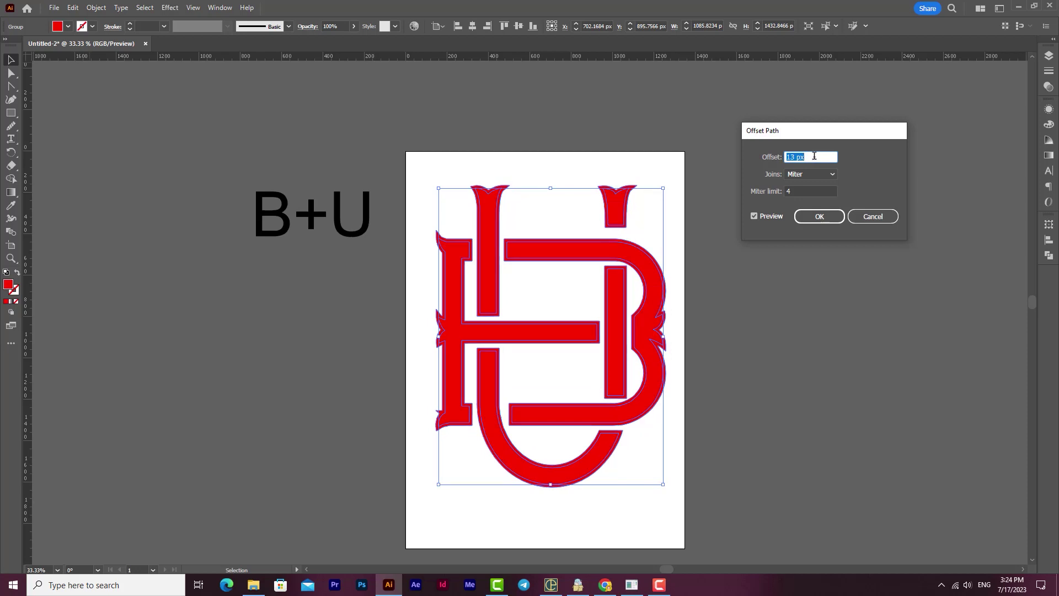
pyautogui.click(818, 215)
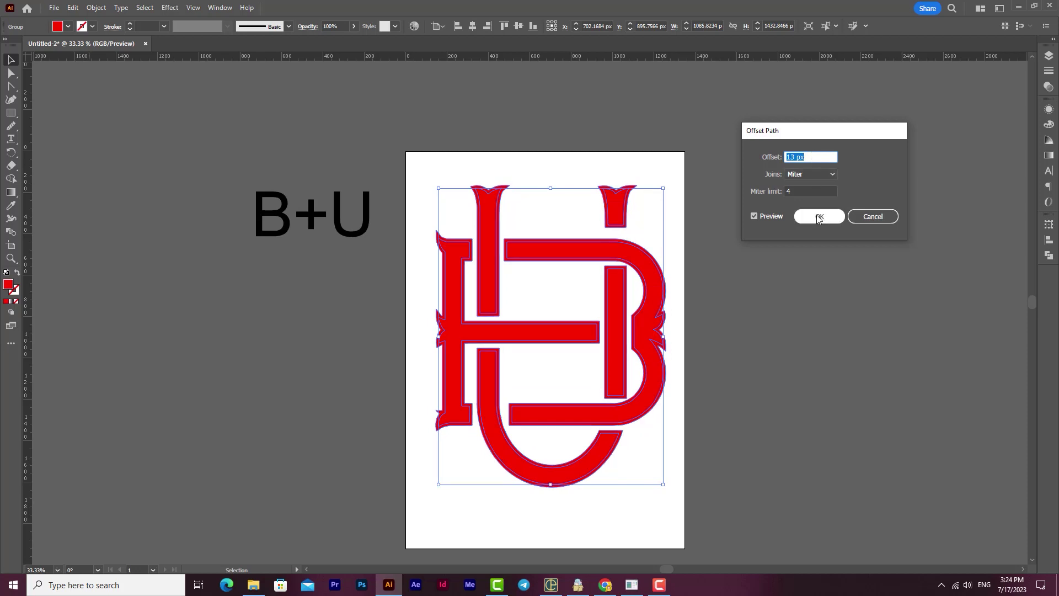
pyautogui.hscroll(2, 669, 312)
pyautogui.scroll(-1, 669, 312)
pyautogui.click(726, 301)
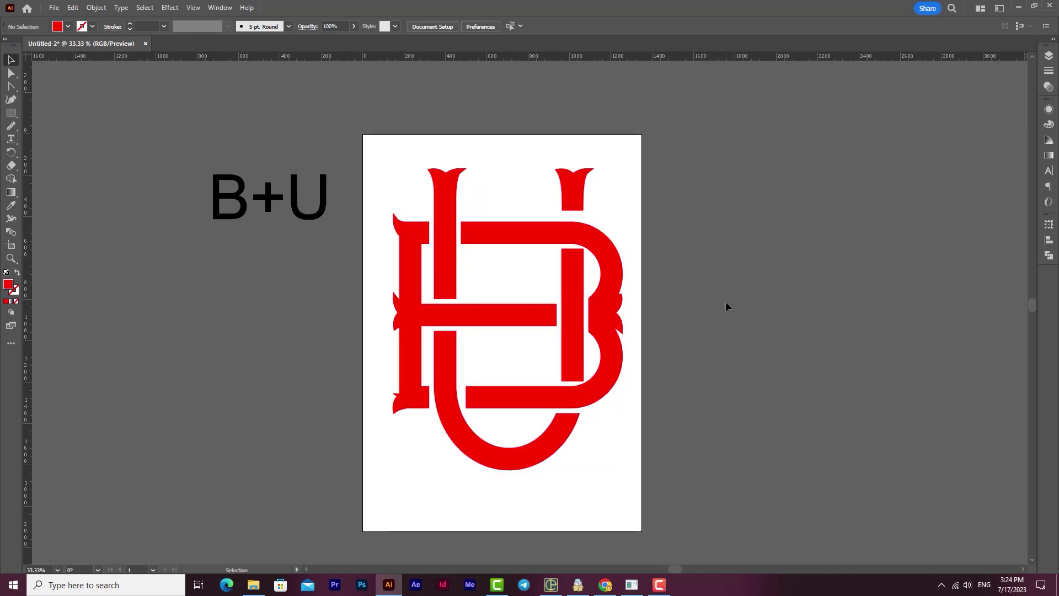
# Step: Compare the monogram without and with the path offset by undoing it and restoring it
pyautogui.hotkey('ctrl', 'z')
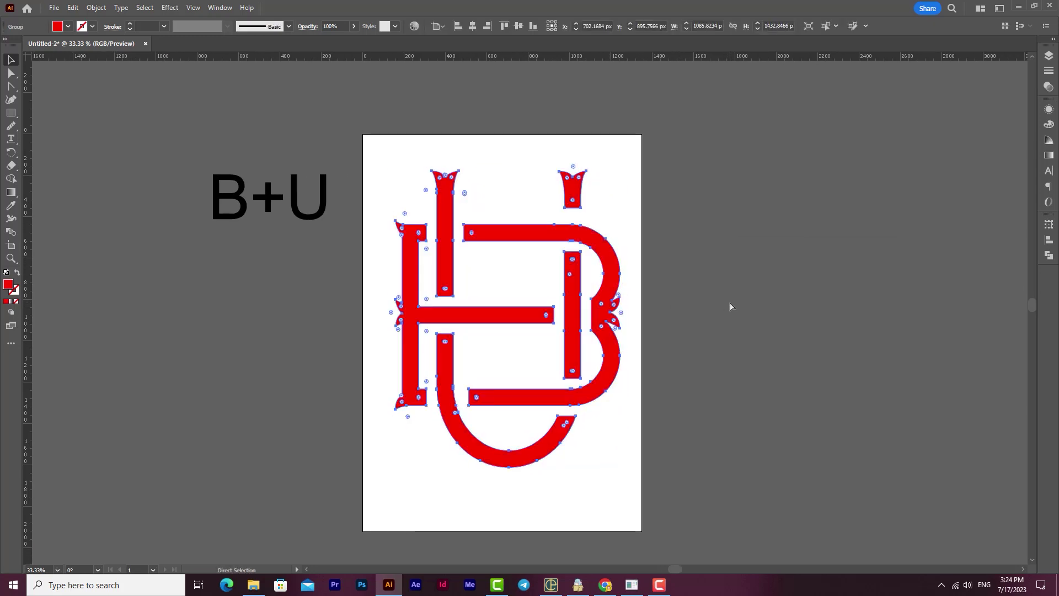
pyautogui.click(730, 307)
pyautogui.hotkey('ctrl', '-')
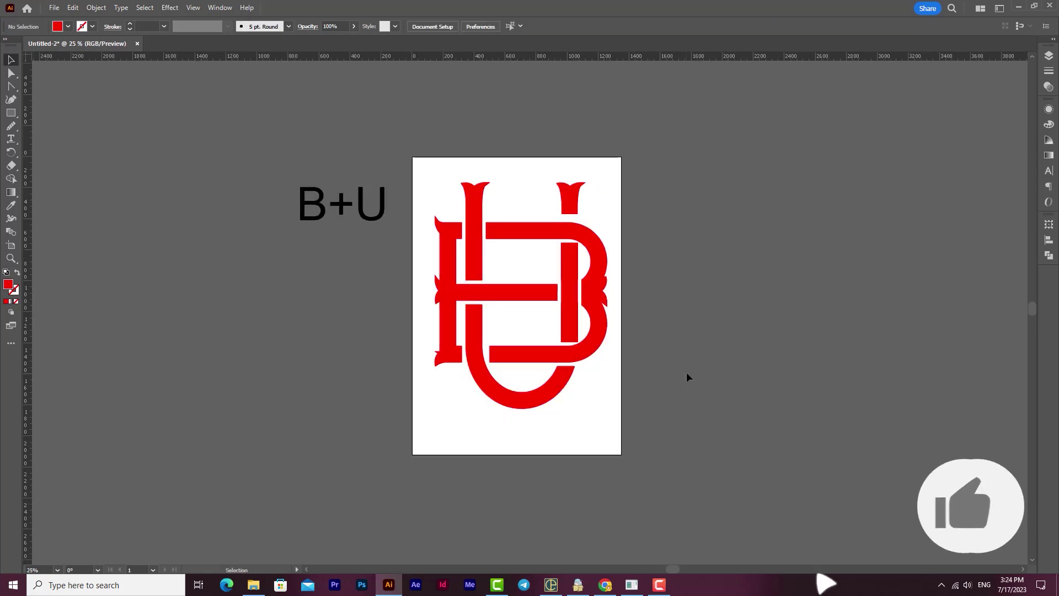